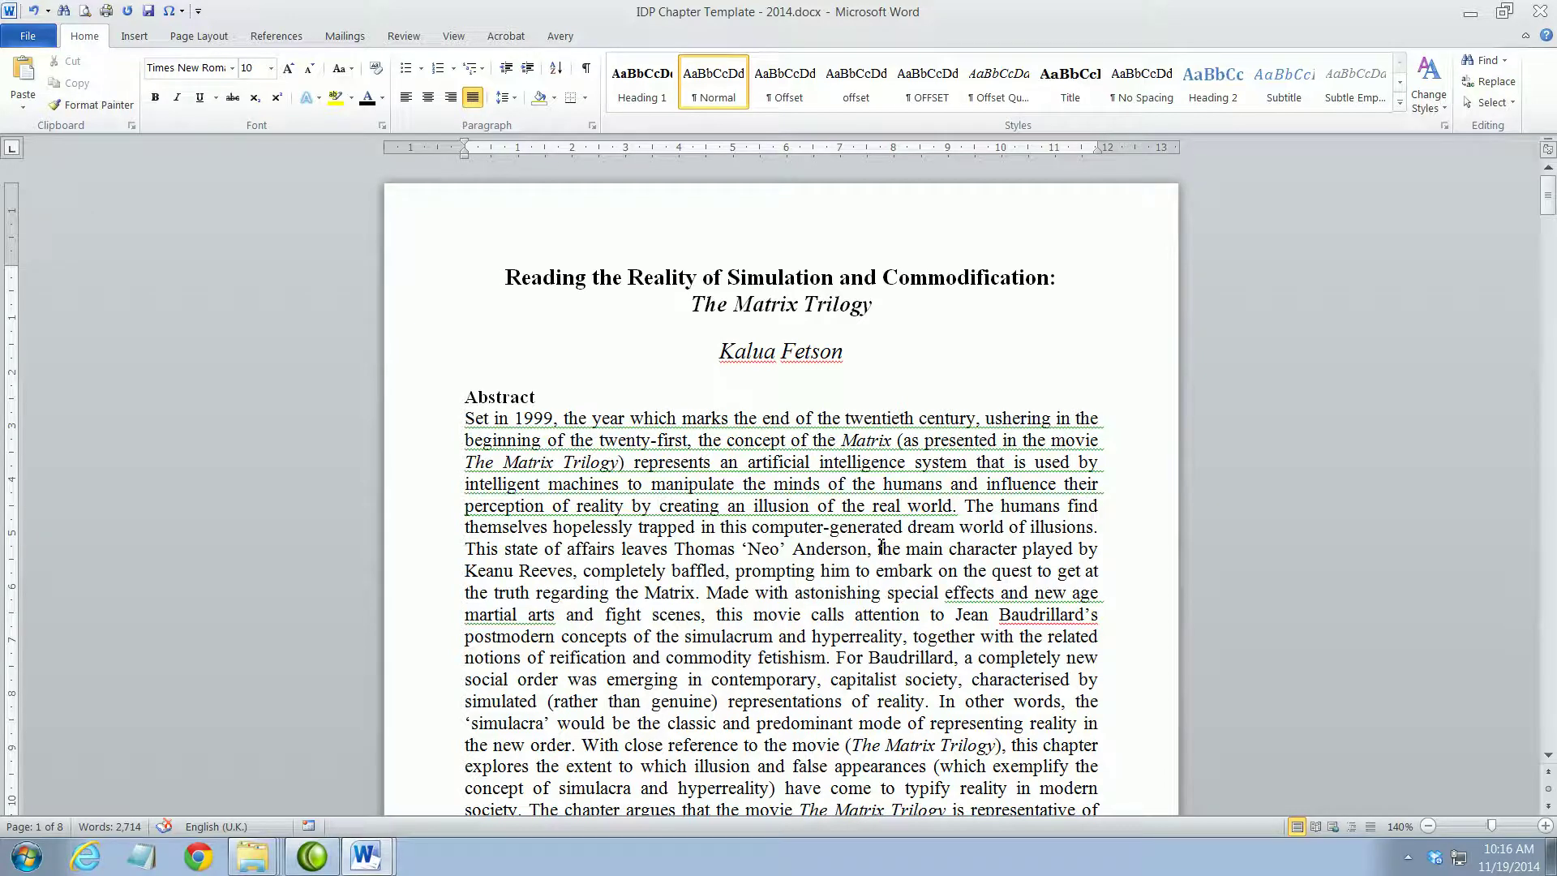
Step: Select the whole document and choose Single line spacing in its paragraph settings
left_click(1514, 104)
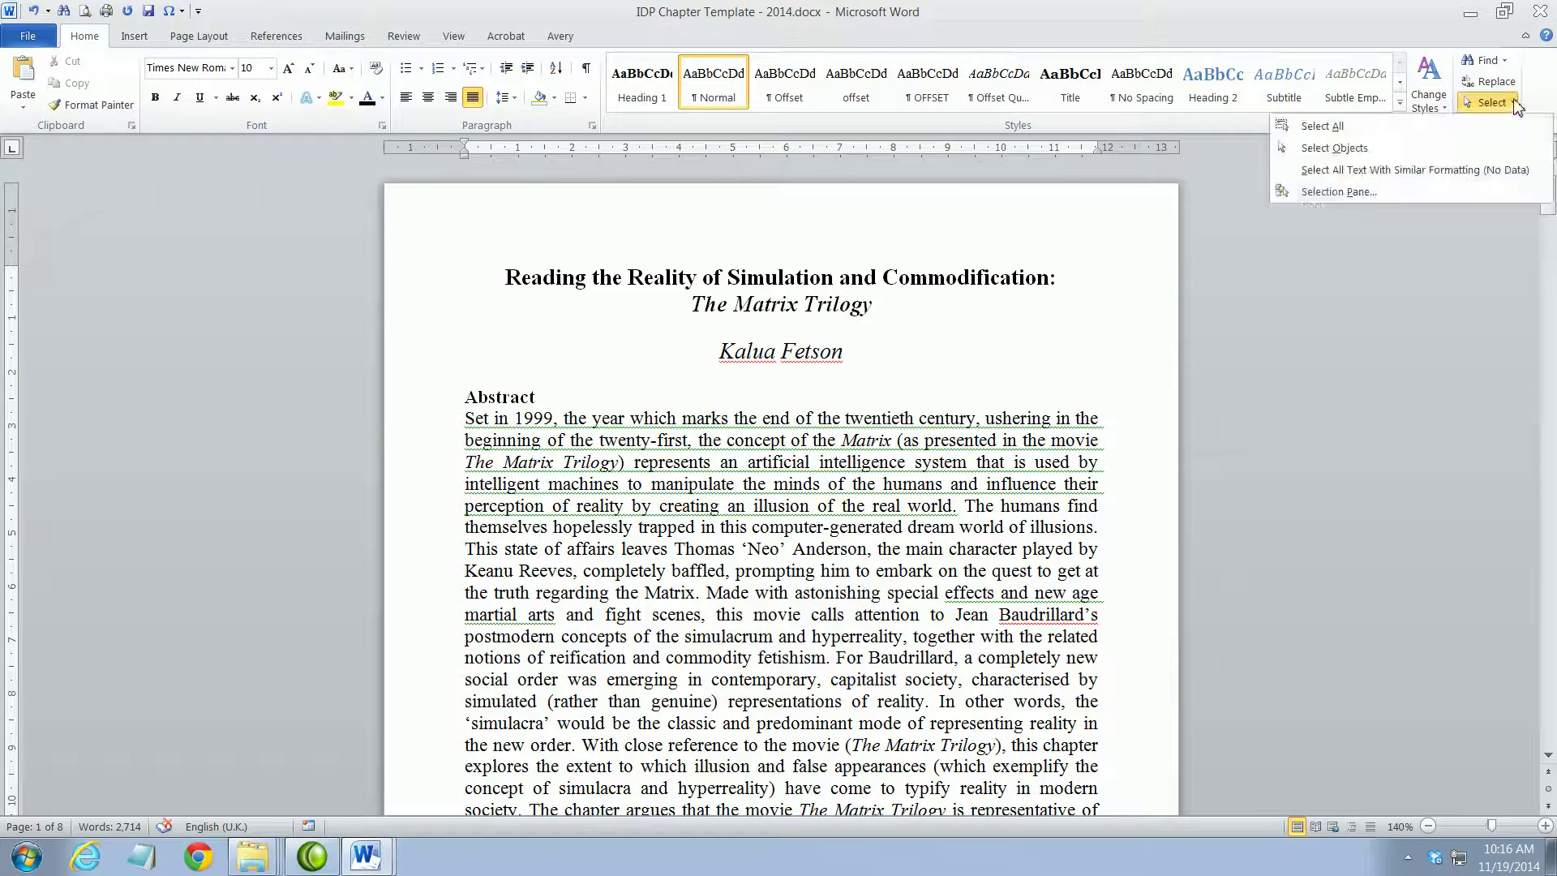
left_click(1330, 126)
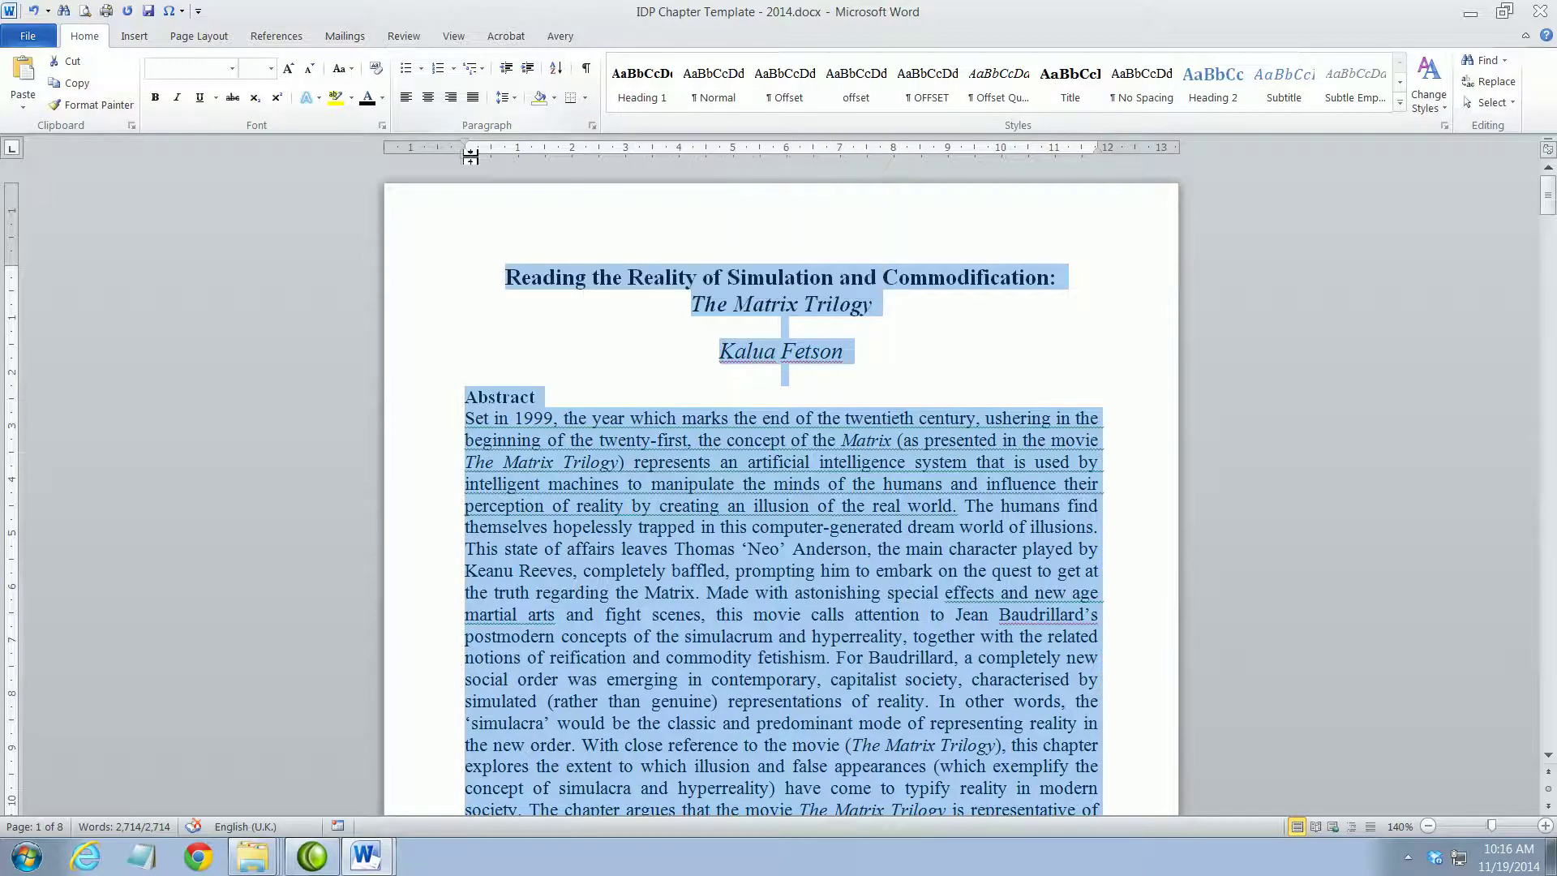
right_click(732, 509)
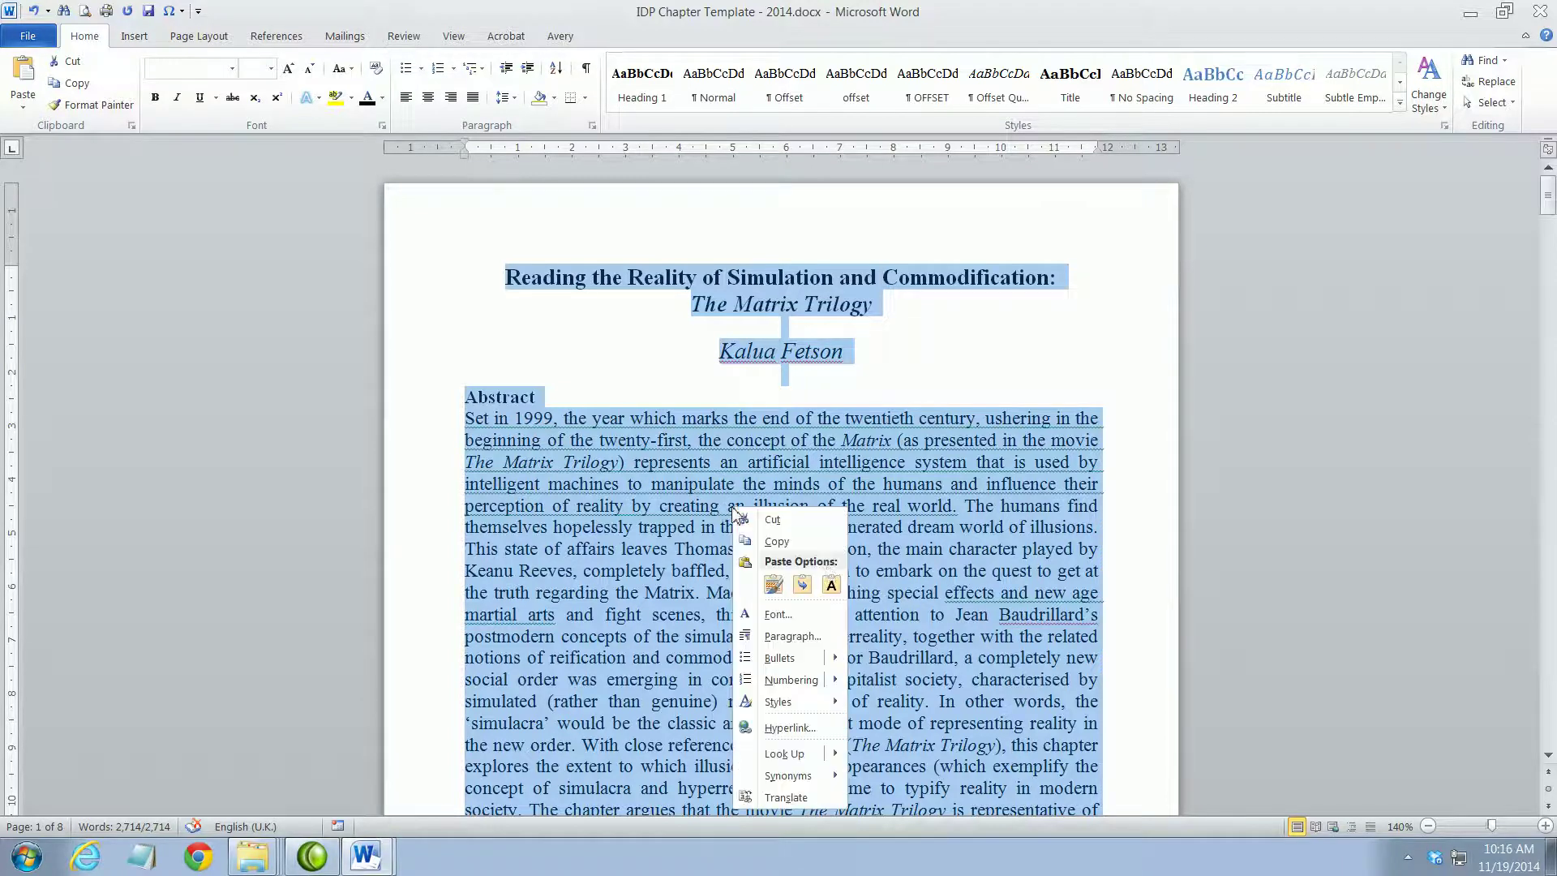
left_click(791, 639)
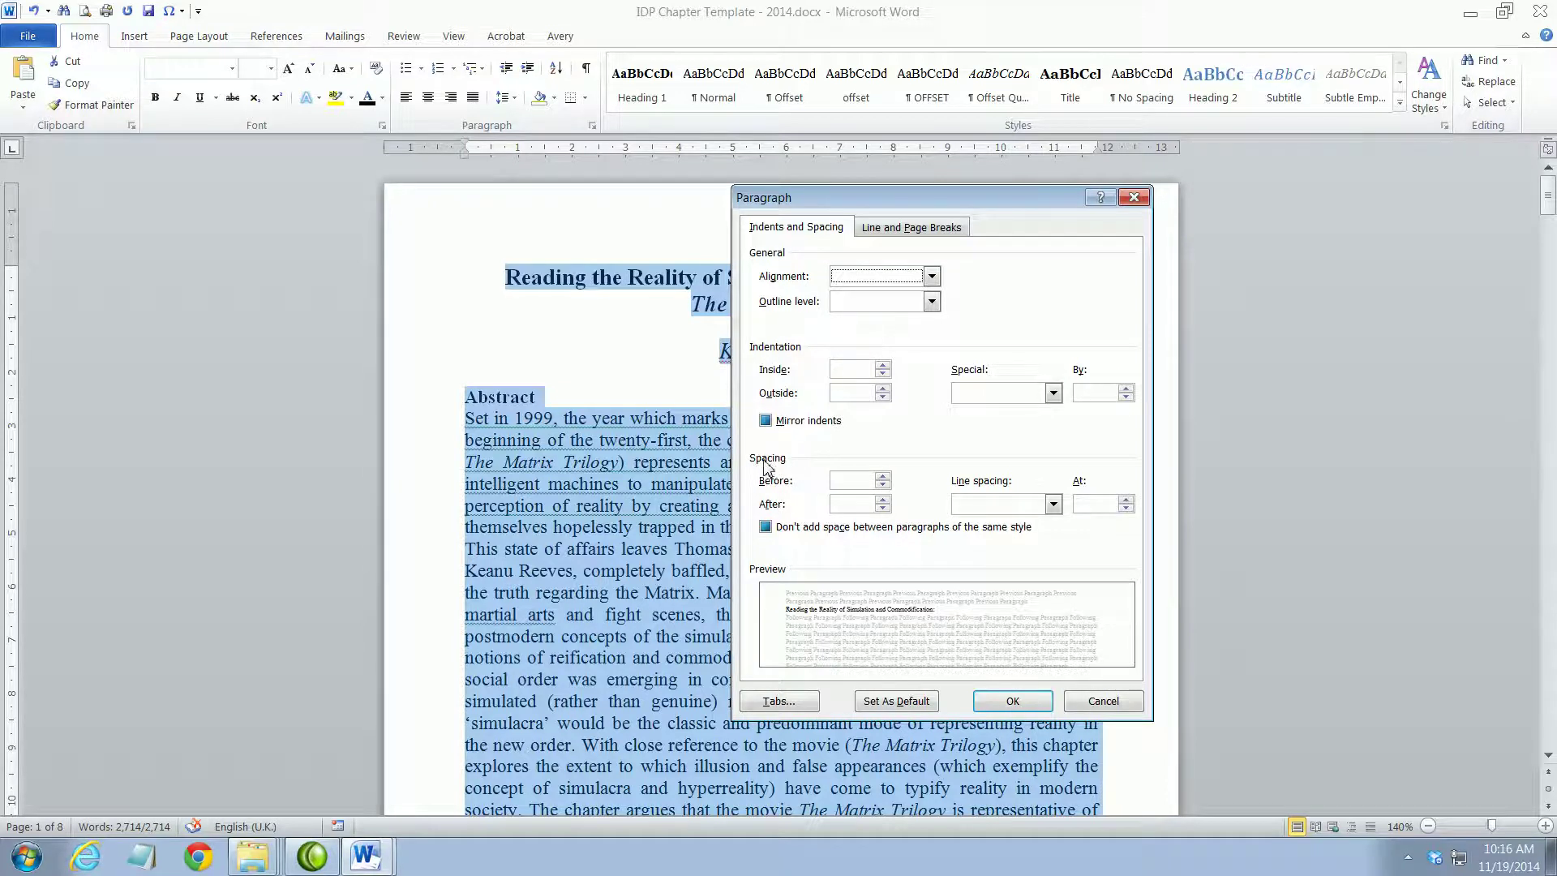
left_click(1053, 505)
left_click(979, 523)
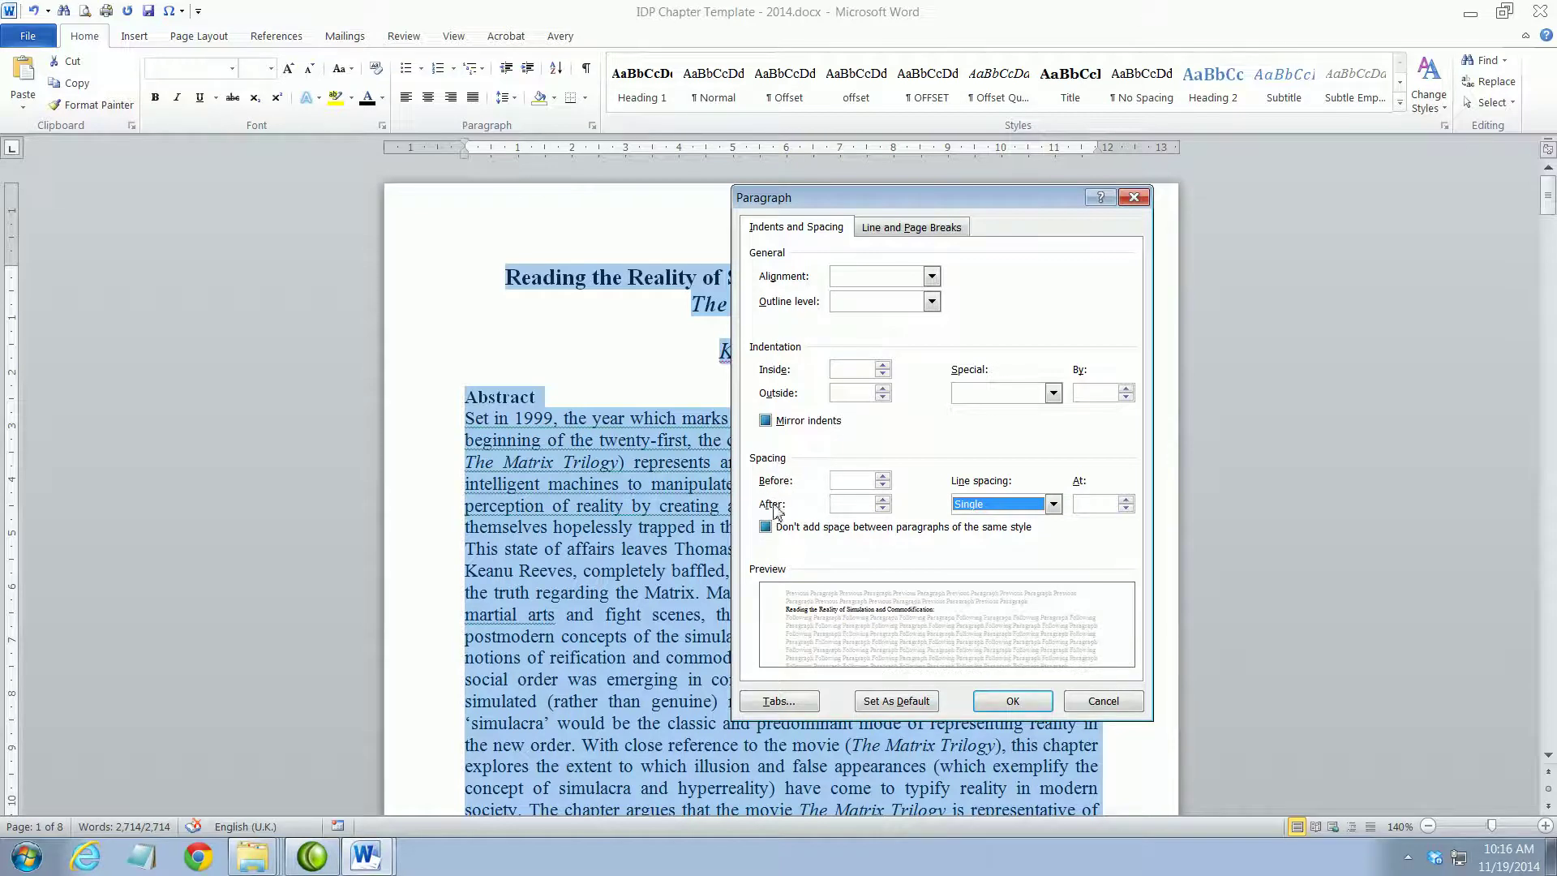
Step: Set spacing before and after to 0 pt, and turn off mirror indents and the no-space option for same-style paragraphs
left_click(883, 478)
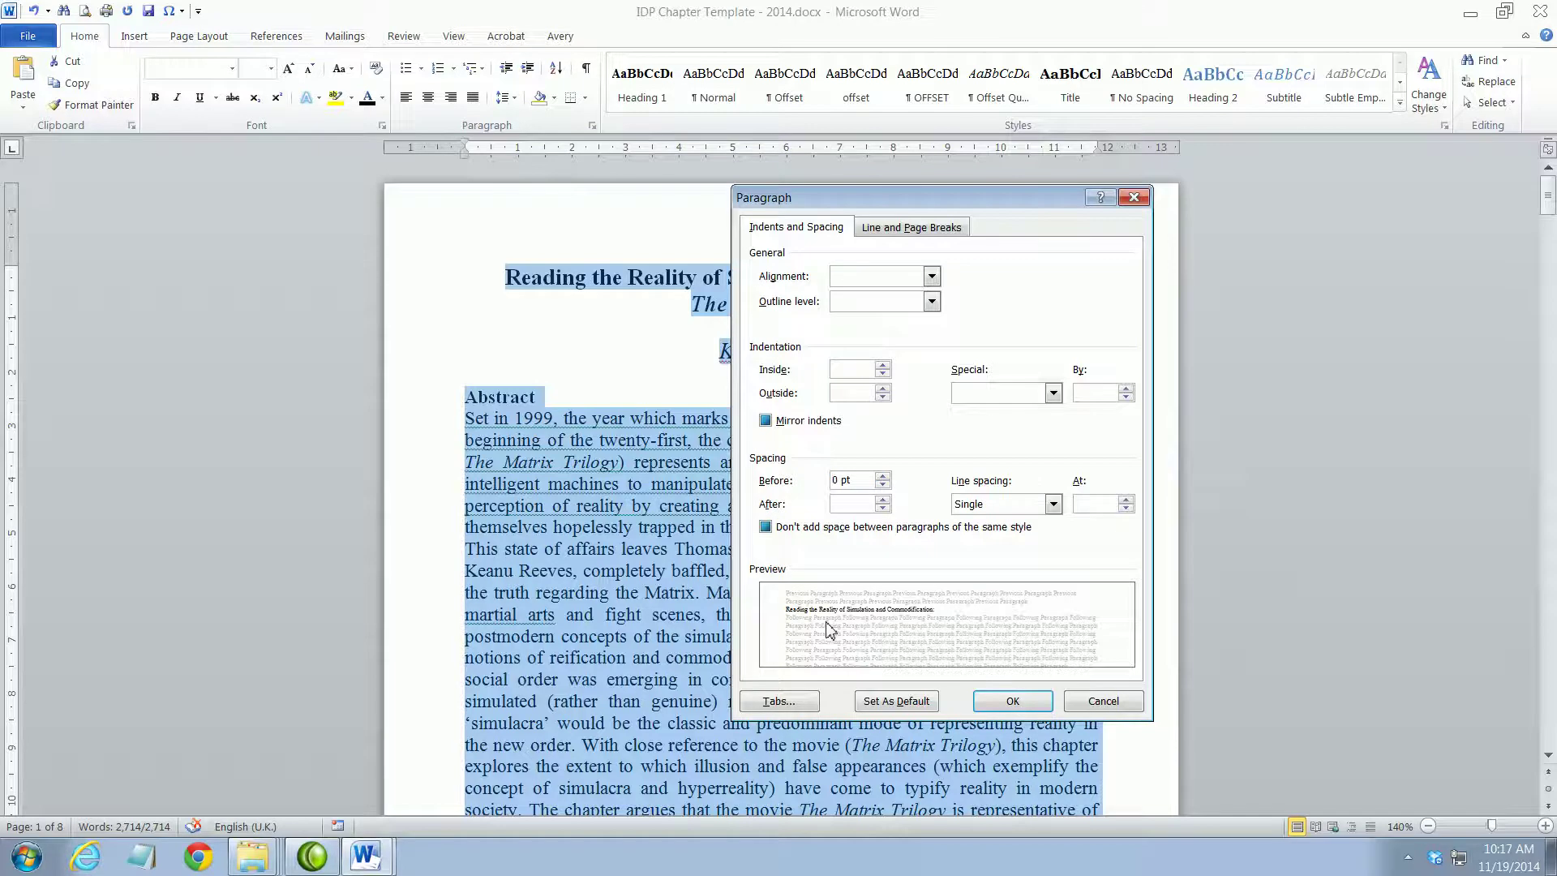
left_click(883, 500)
left_click_drag(857, 482, 813, 484)
type("0 pt")
left_click(765, 420)
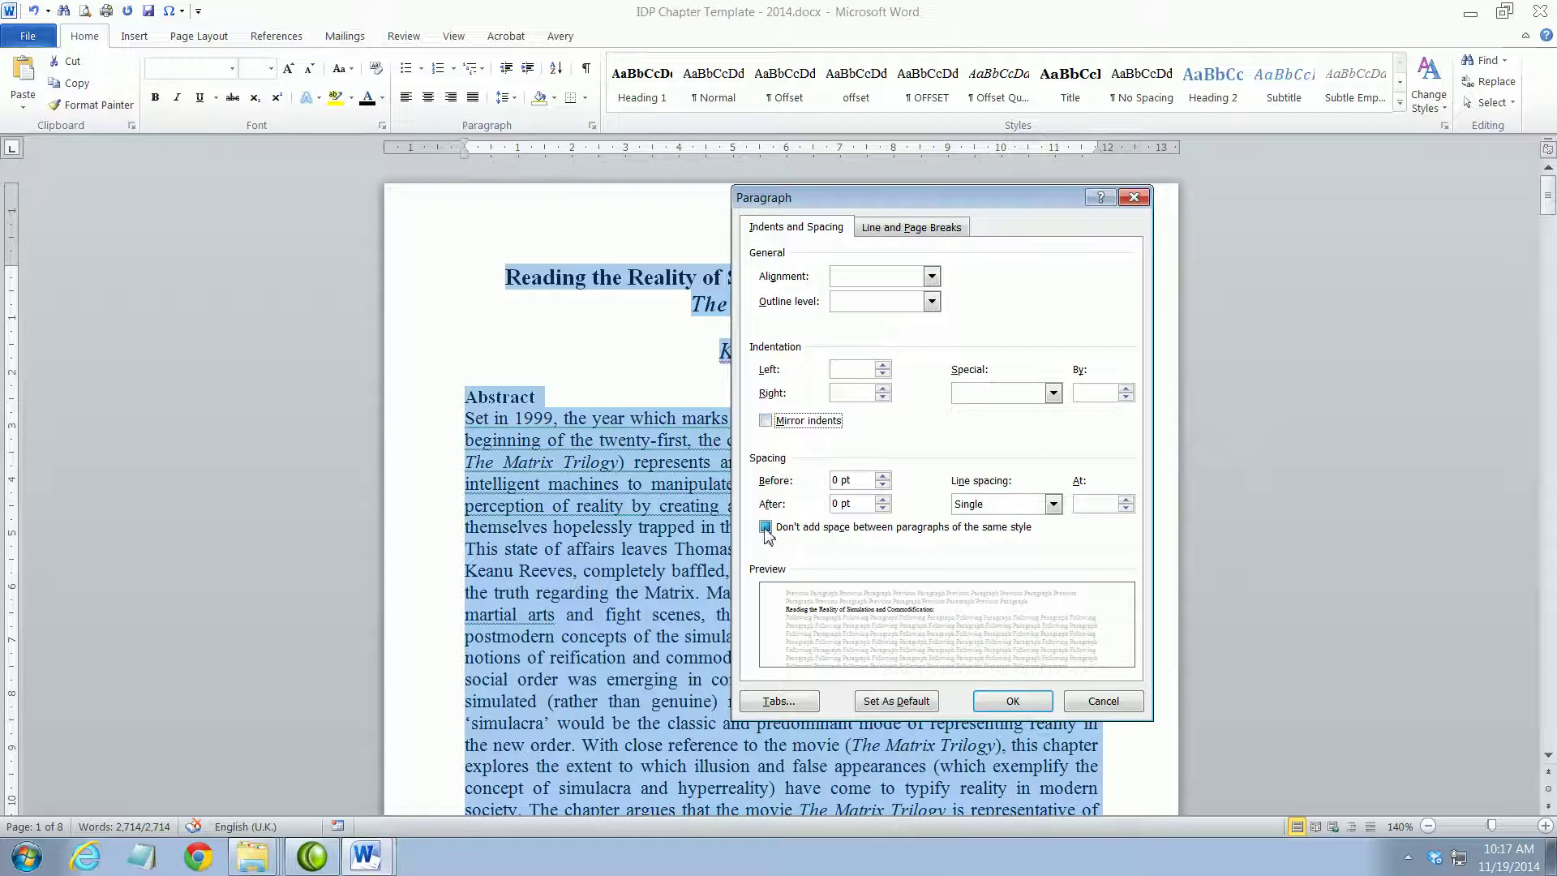
left_click(765, 527)
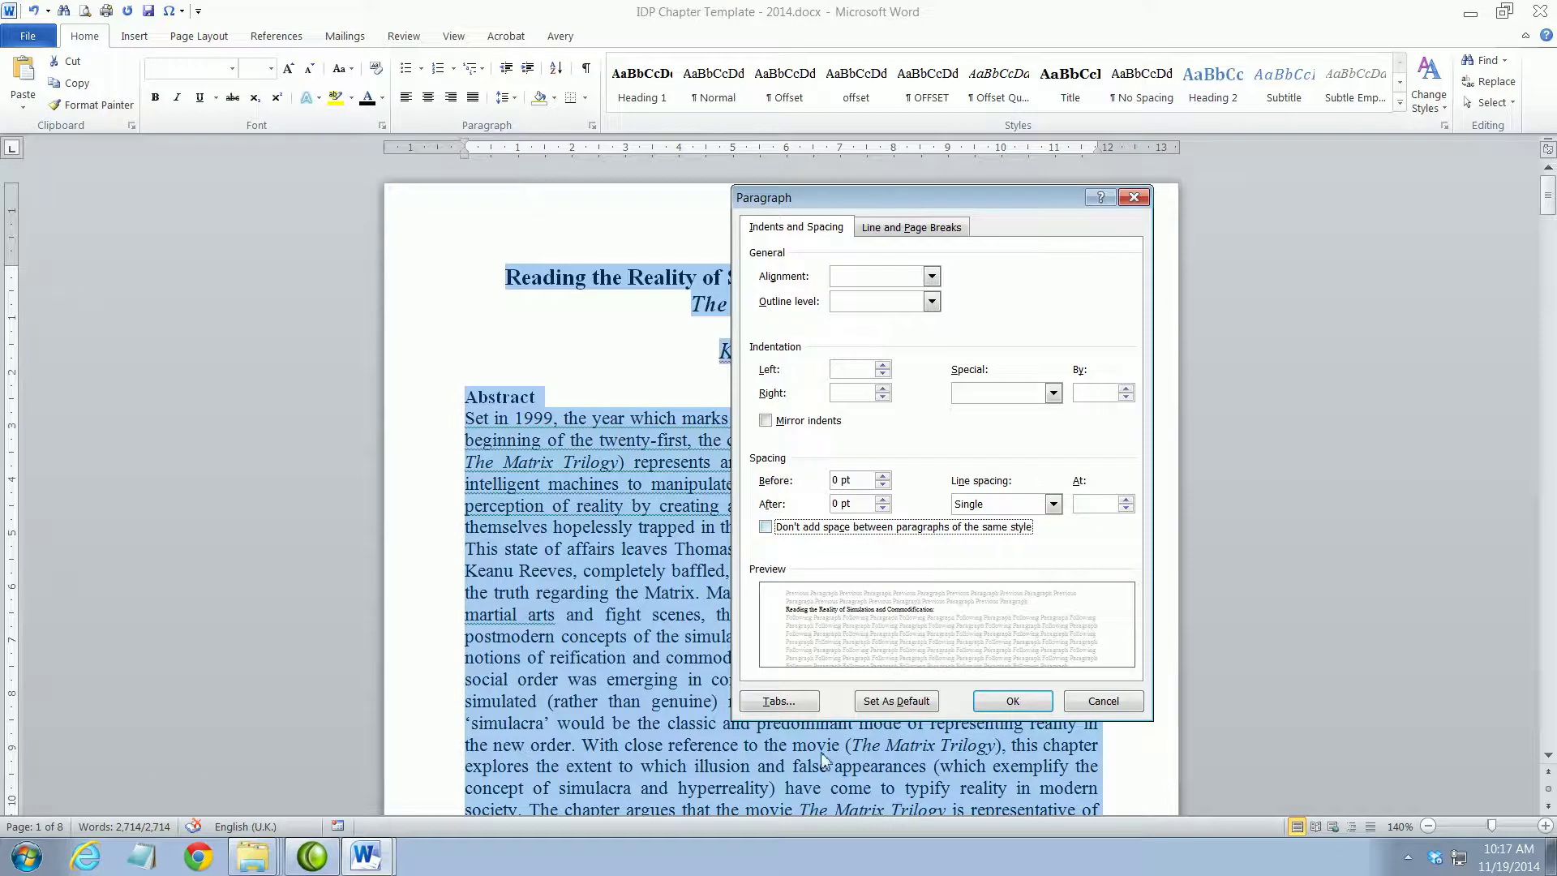
Step: Check the default tab stops in the tab settings for the selected text
left_click(777, 703)
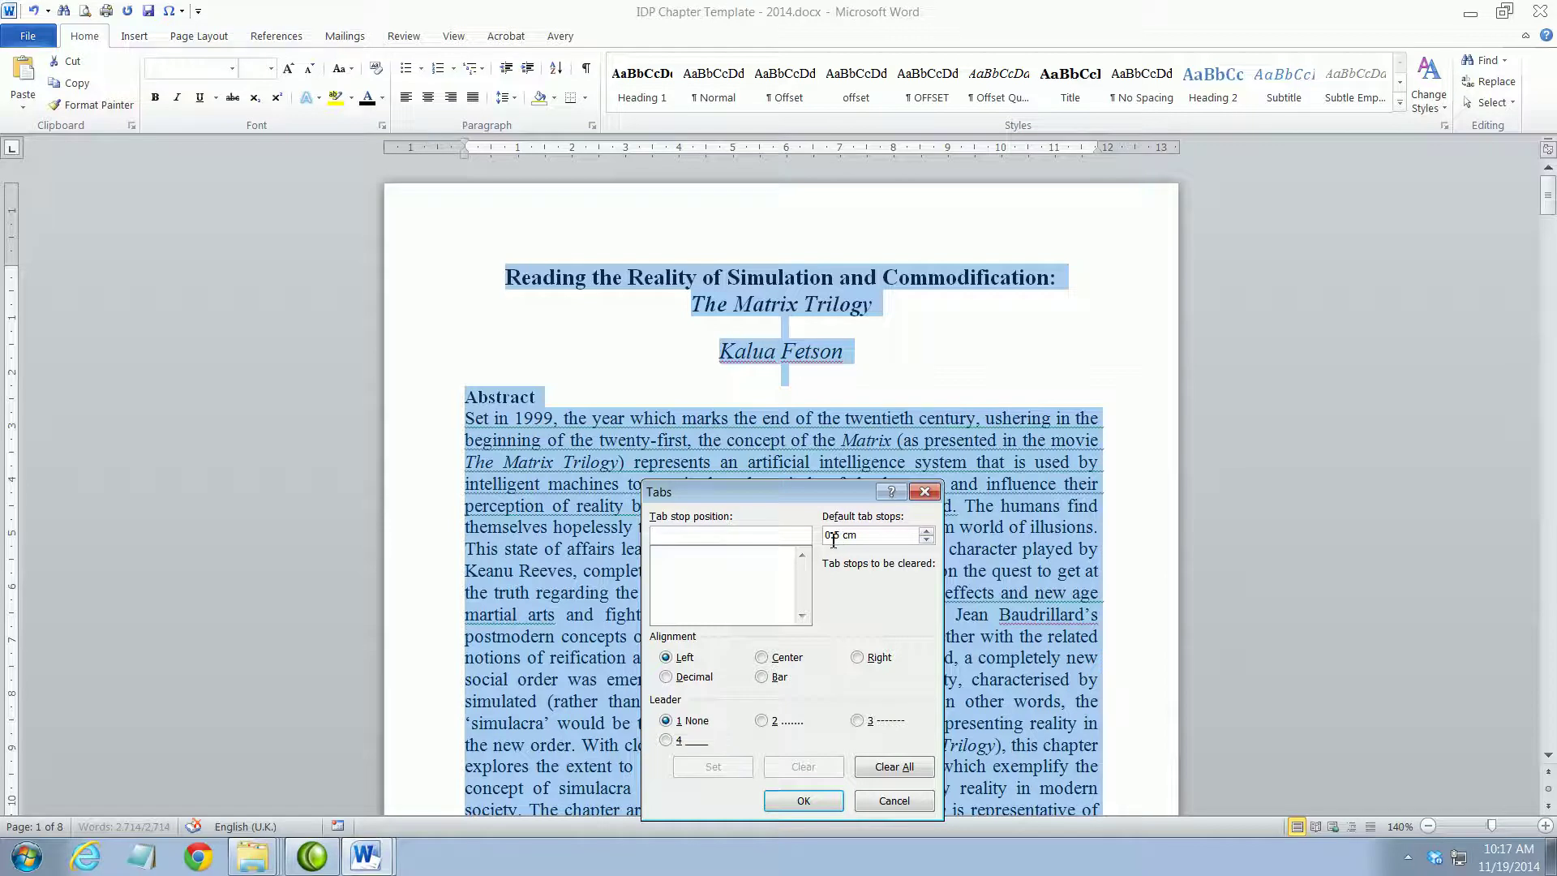
left_click(804, 803)
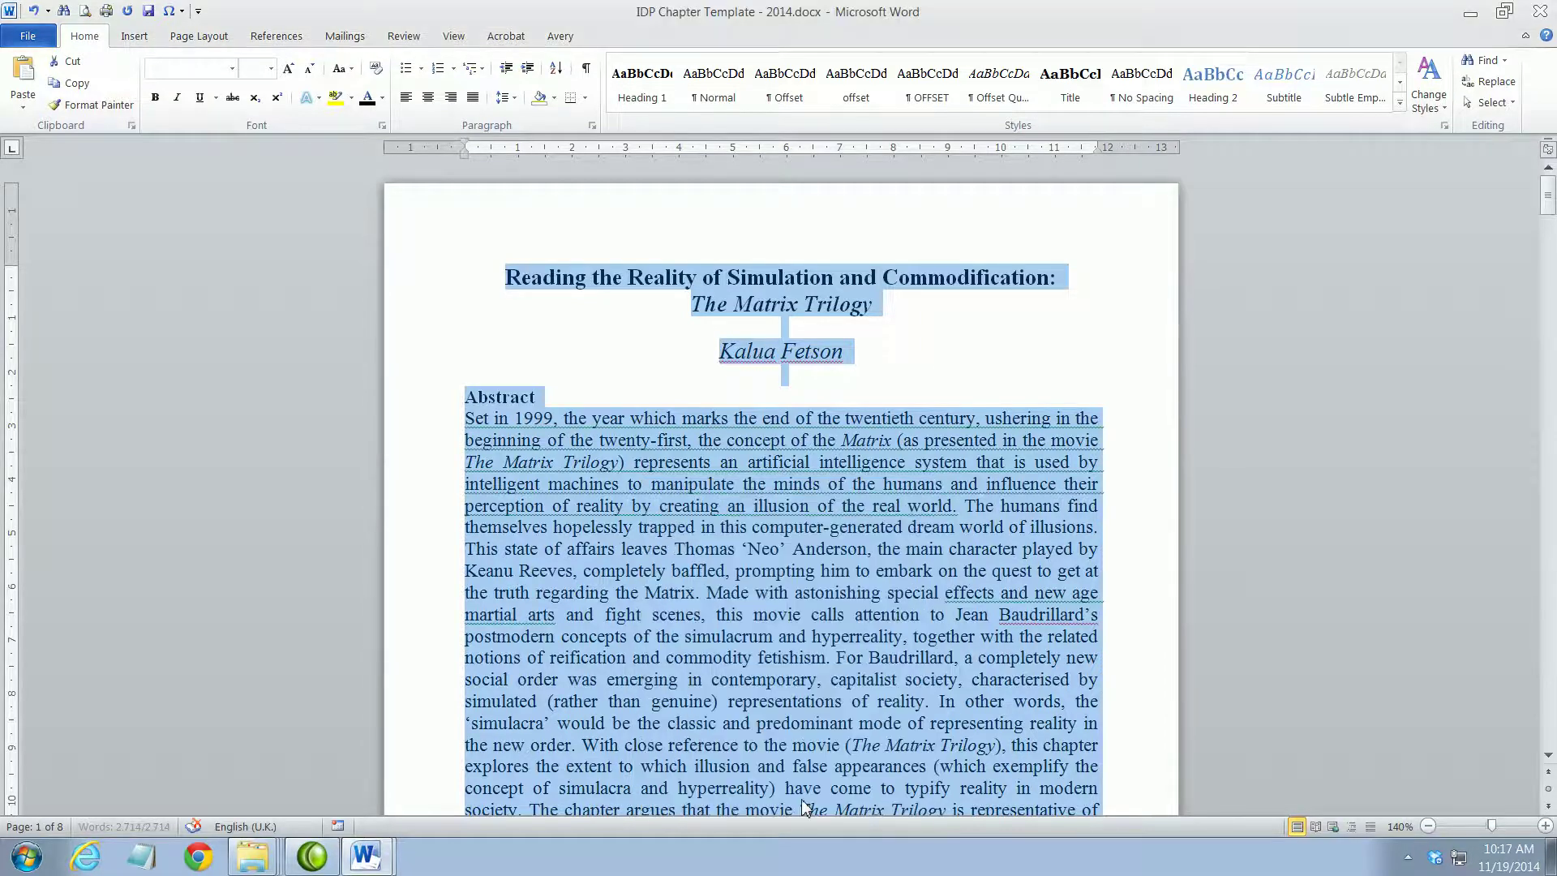
Step: Give the whole document Single line spacing and 0 pt before and after, with the no-space option for same-style paragraphs turned off
right_click(750, 571)
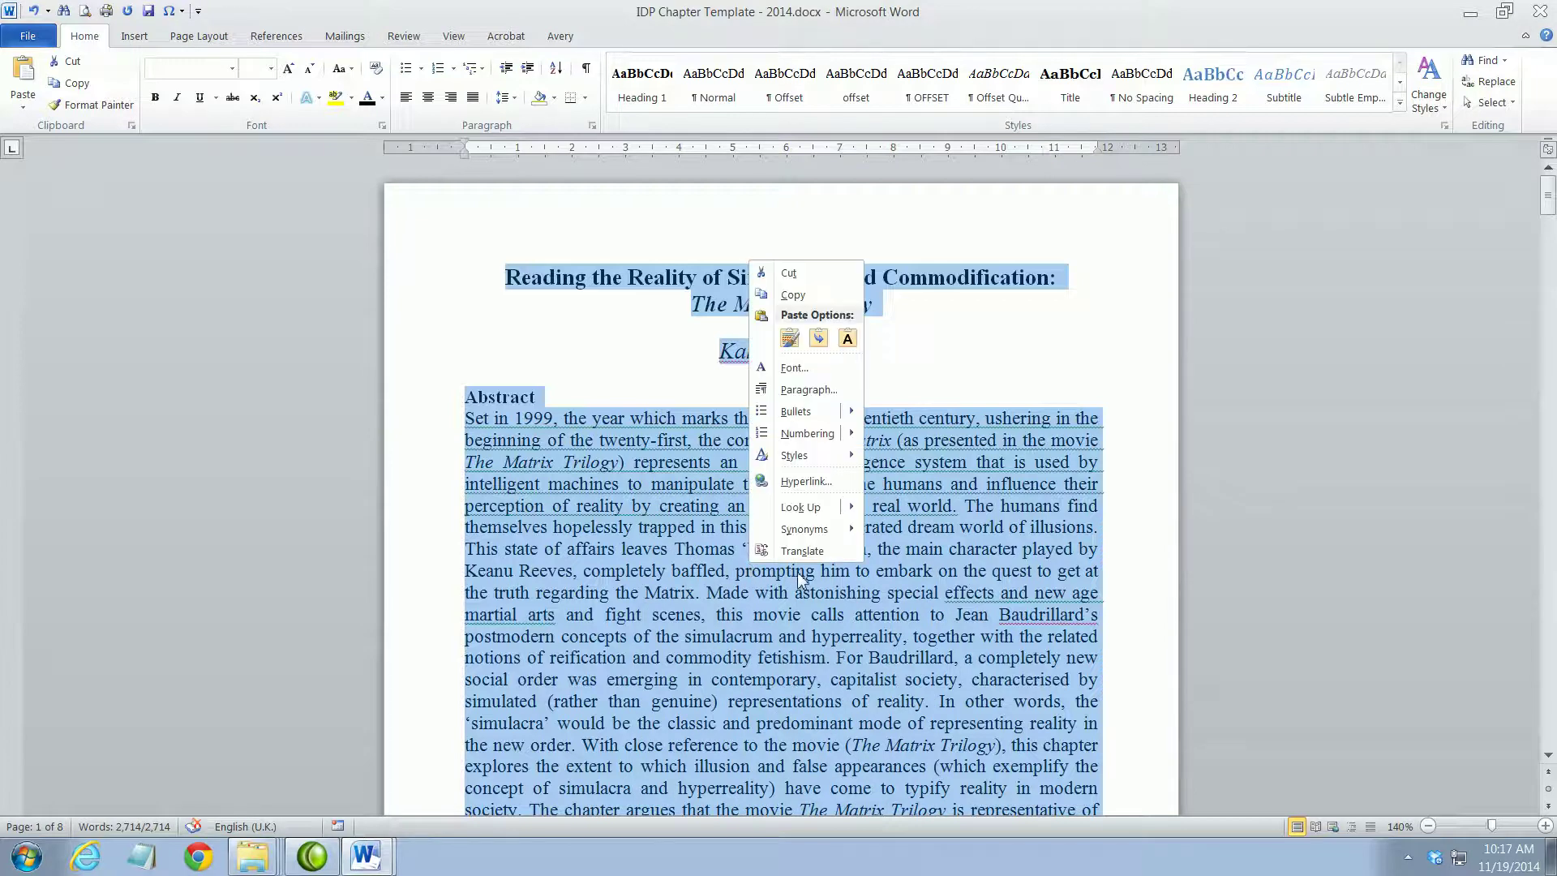
left_click(809, 390)
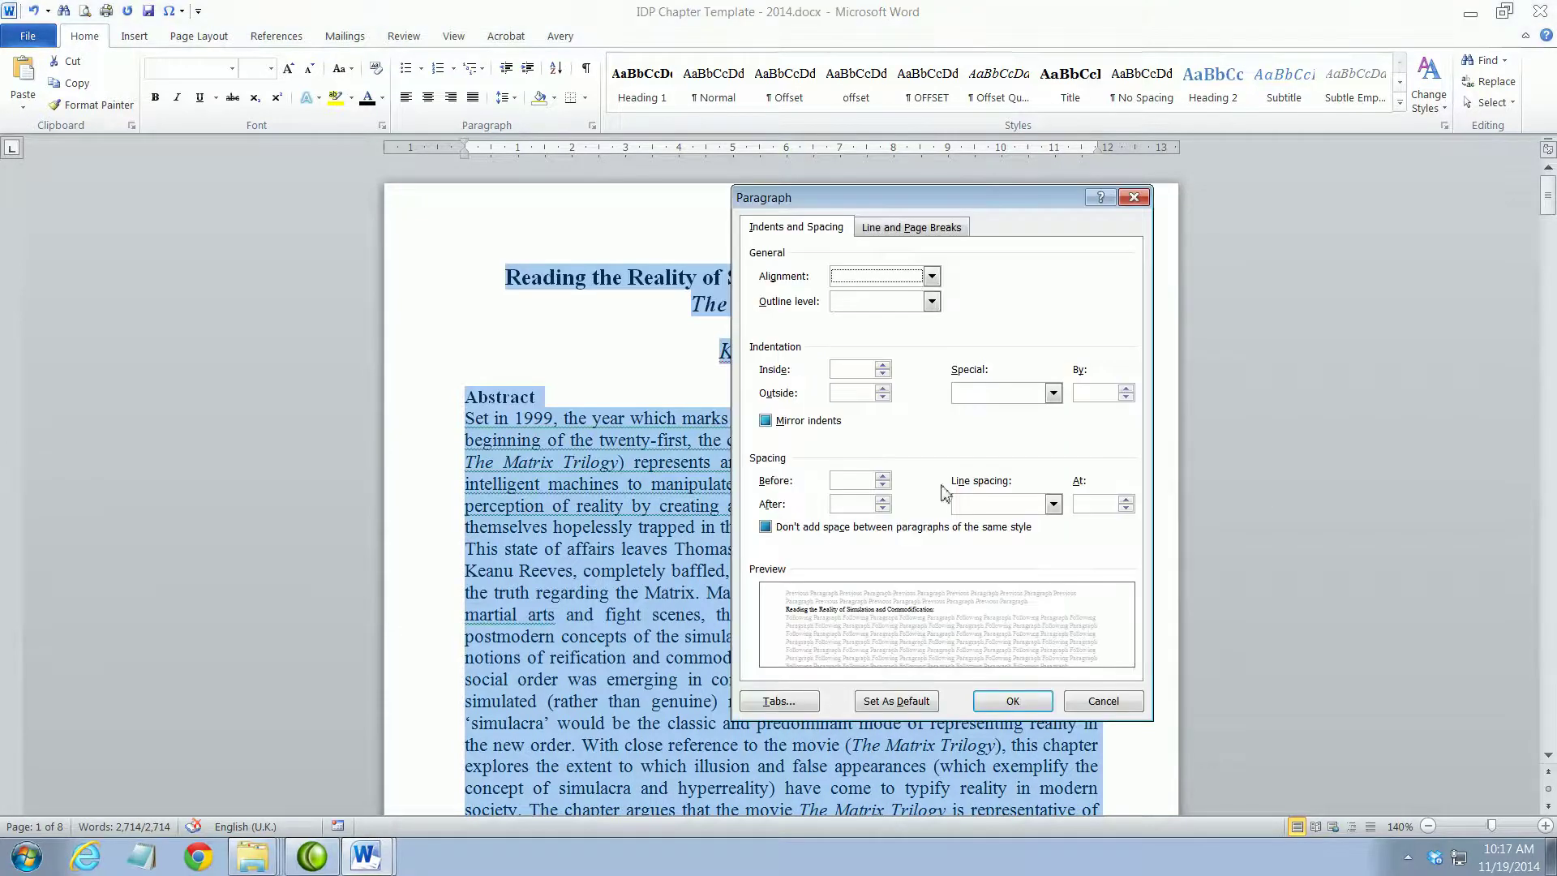
left_click(1053, 503)
left_click(1039, 521)
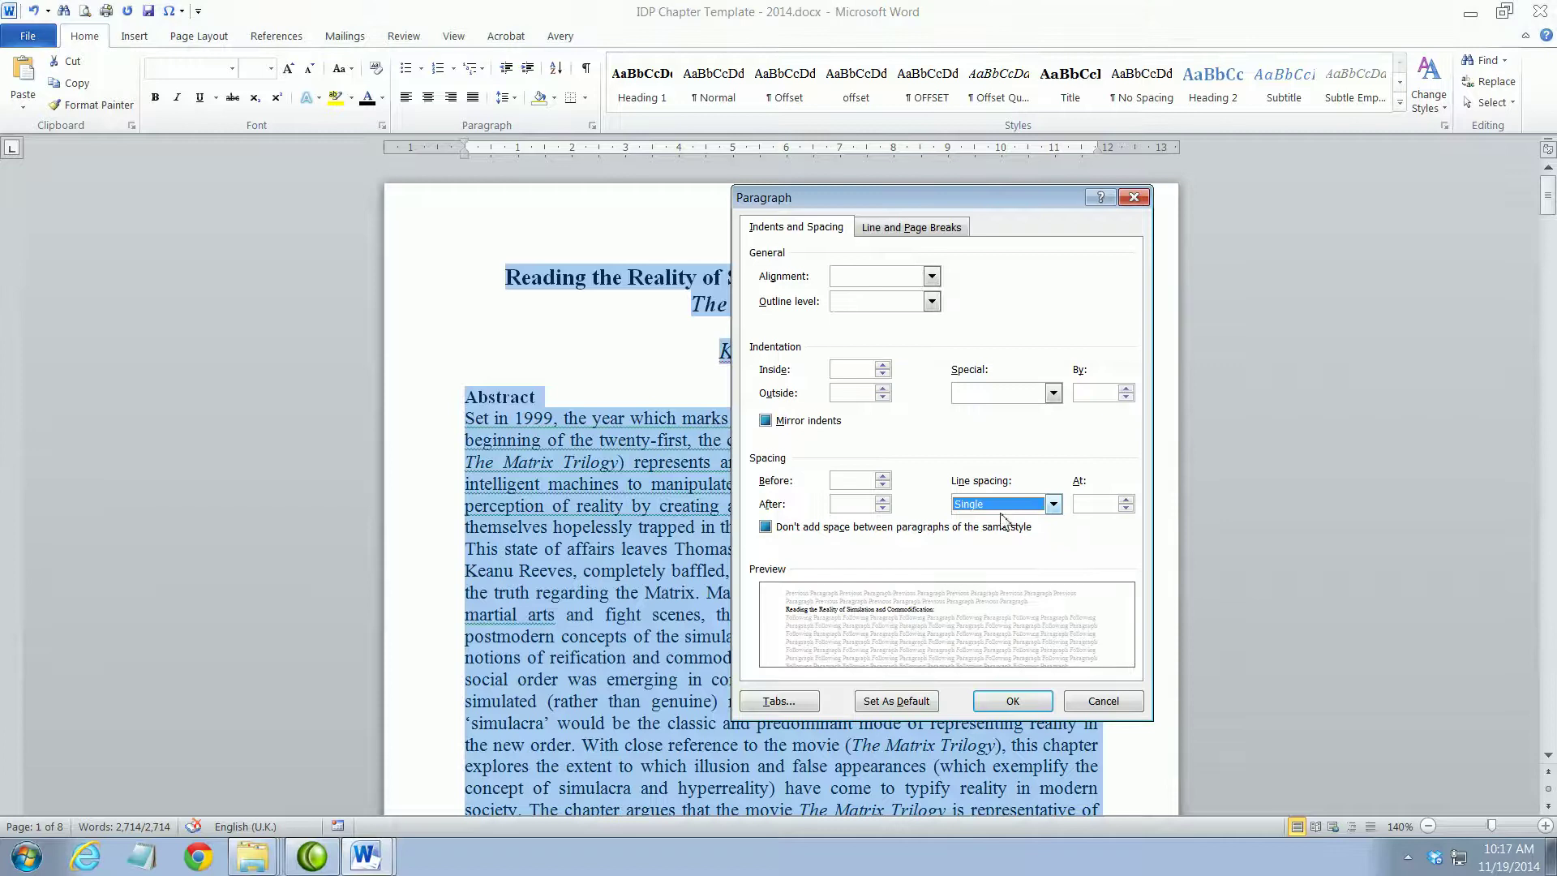
left_click(882, 482)
left_click(884, 502)
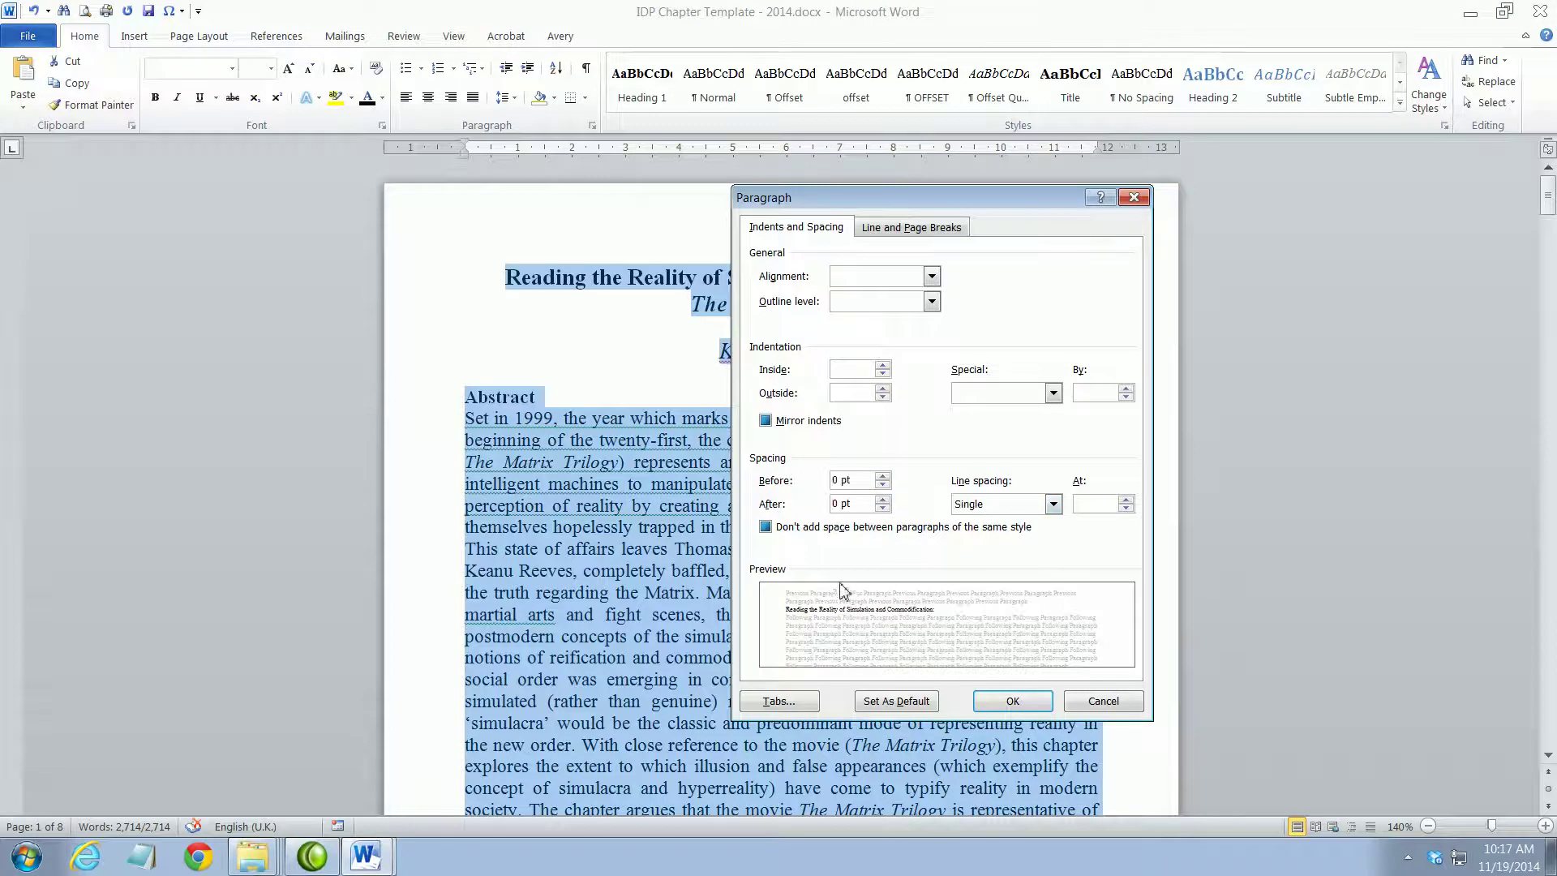
left_click(765, 528)
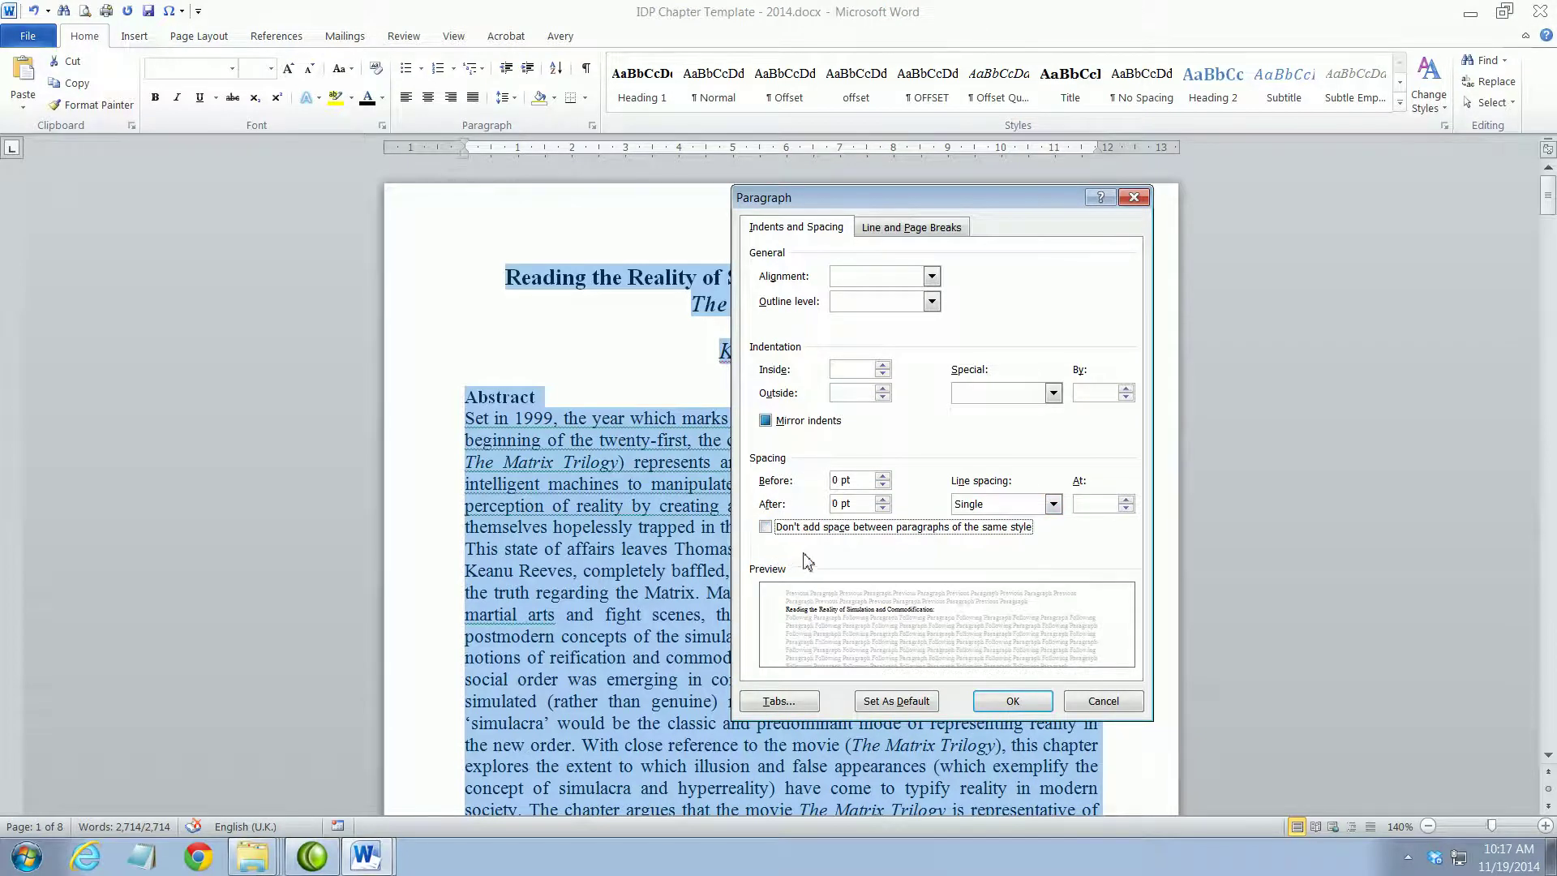
left_click(1008, 700)
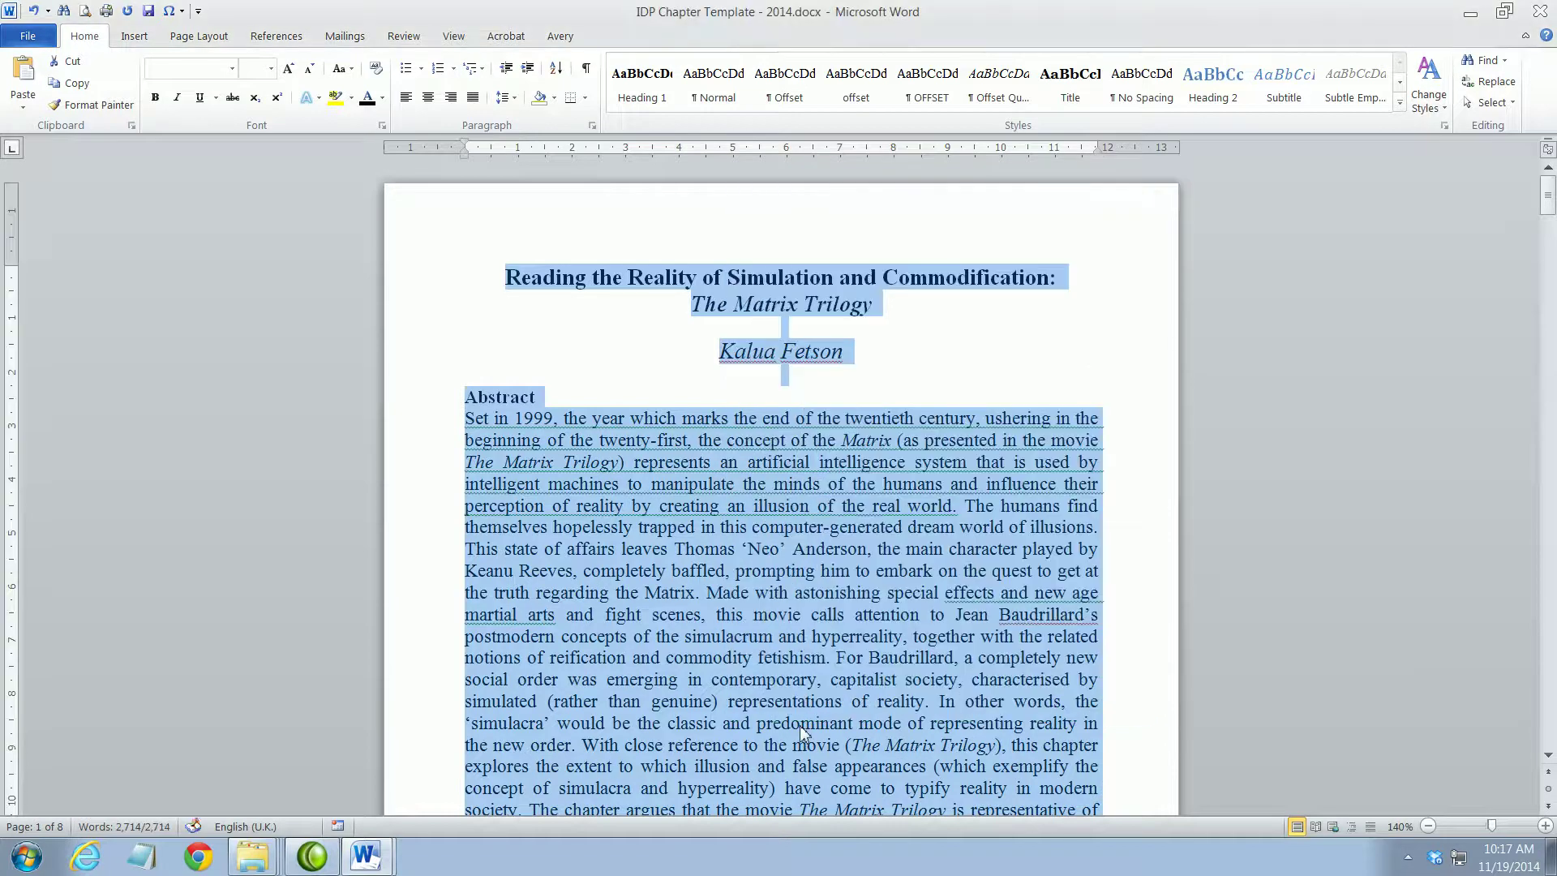
left_click(755, 508)
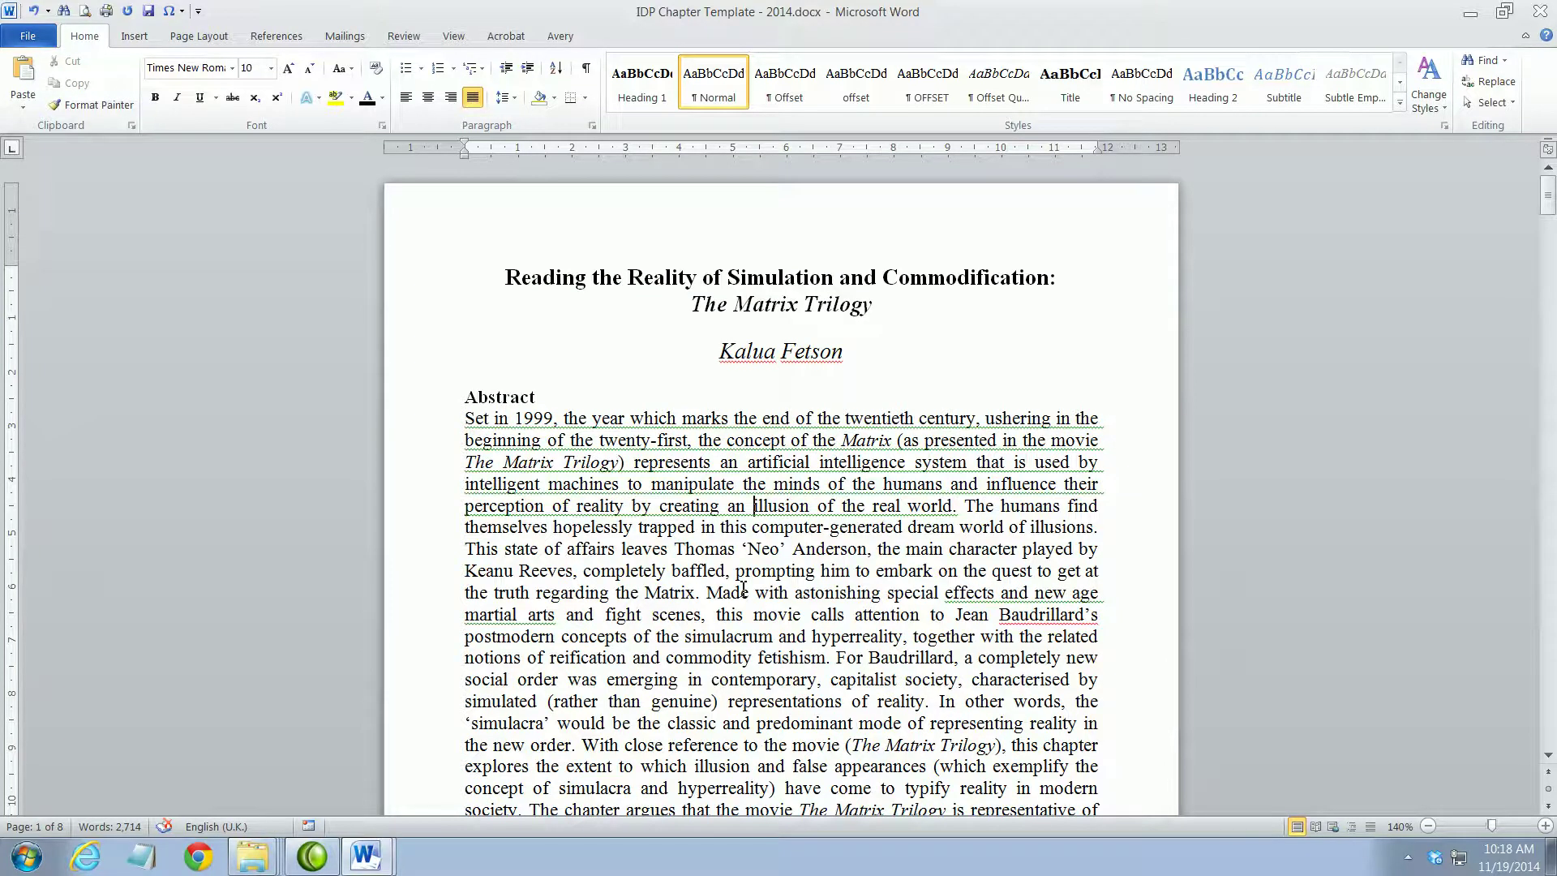
Step: Examine the blank lines separating the title, author, abstract, key words, asterisks and Introduction heading
left_click(784, 329)
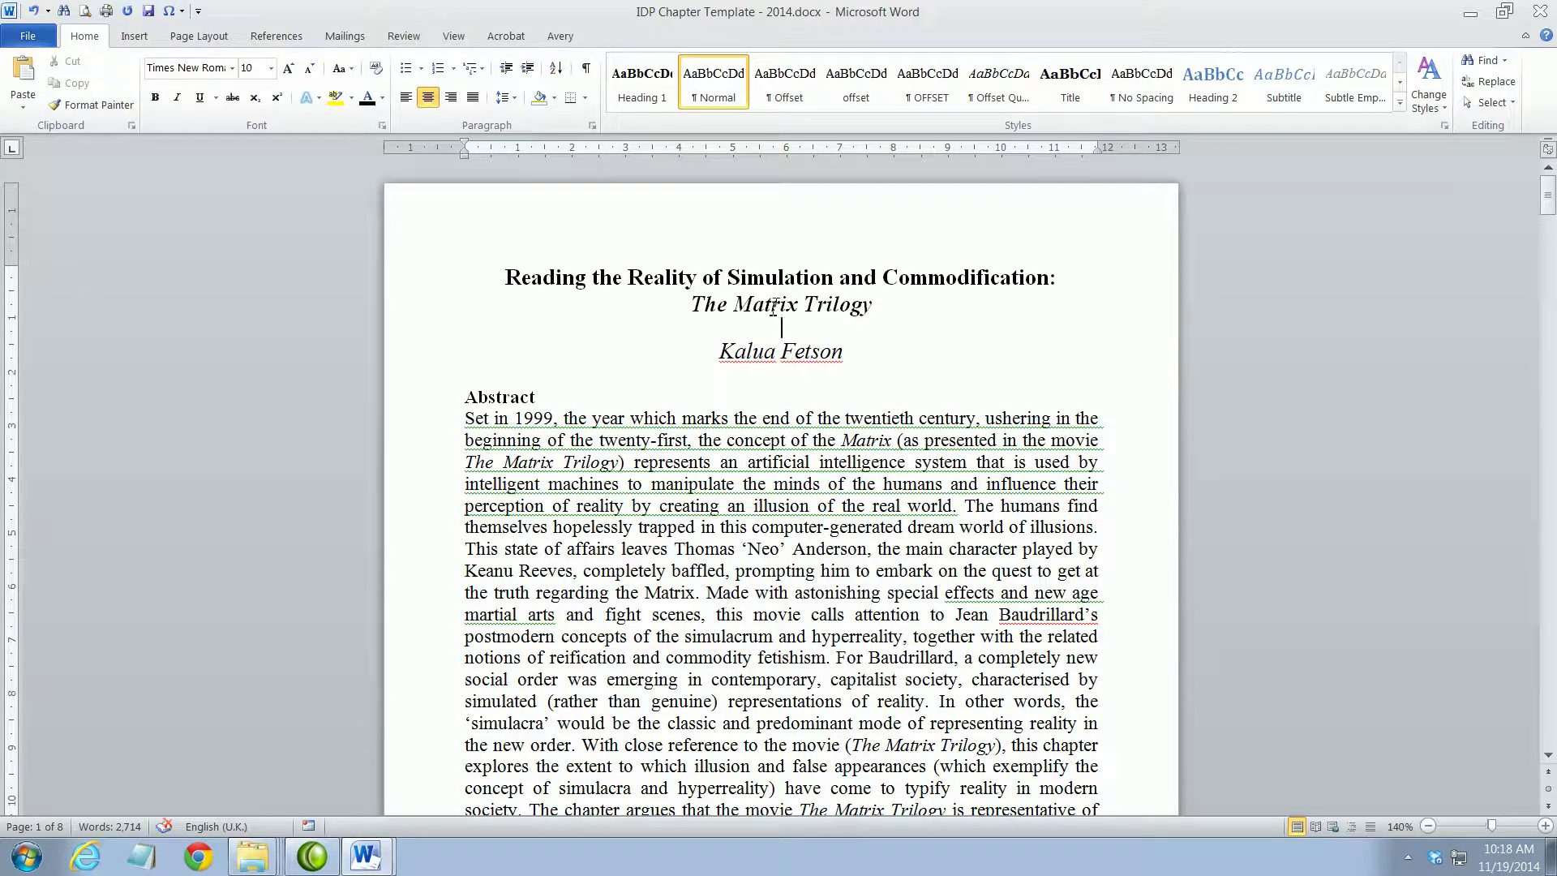
left_click(767, 354)
left_click(467, 396)
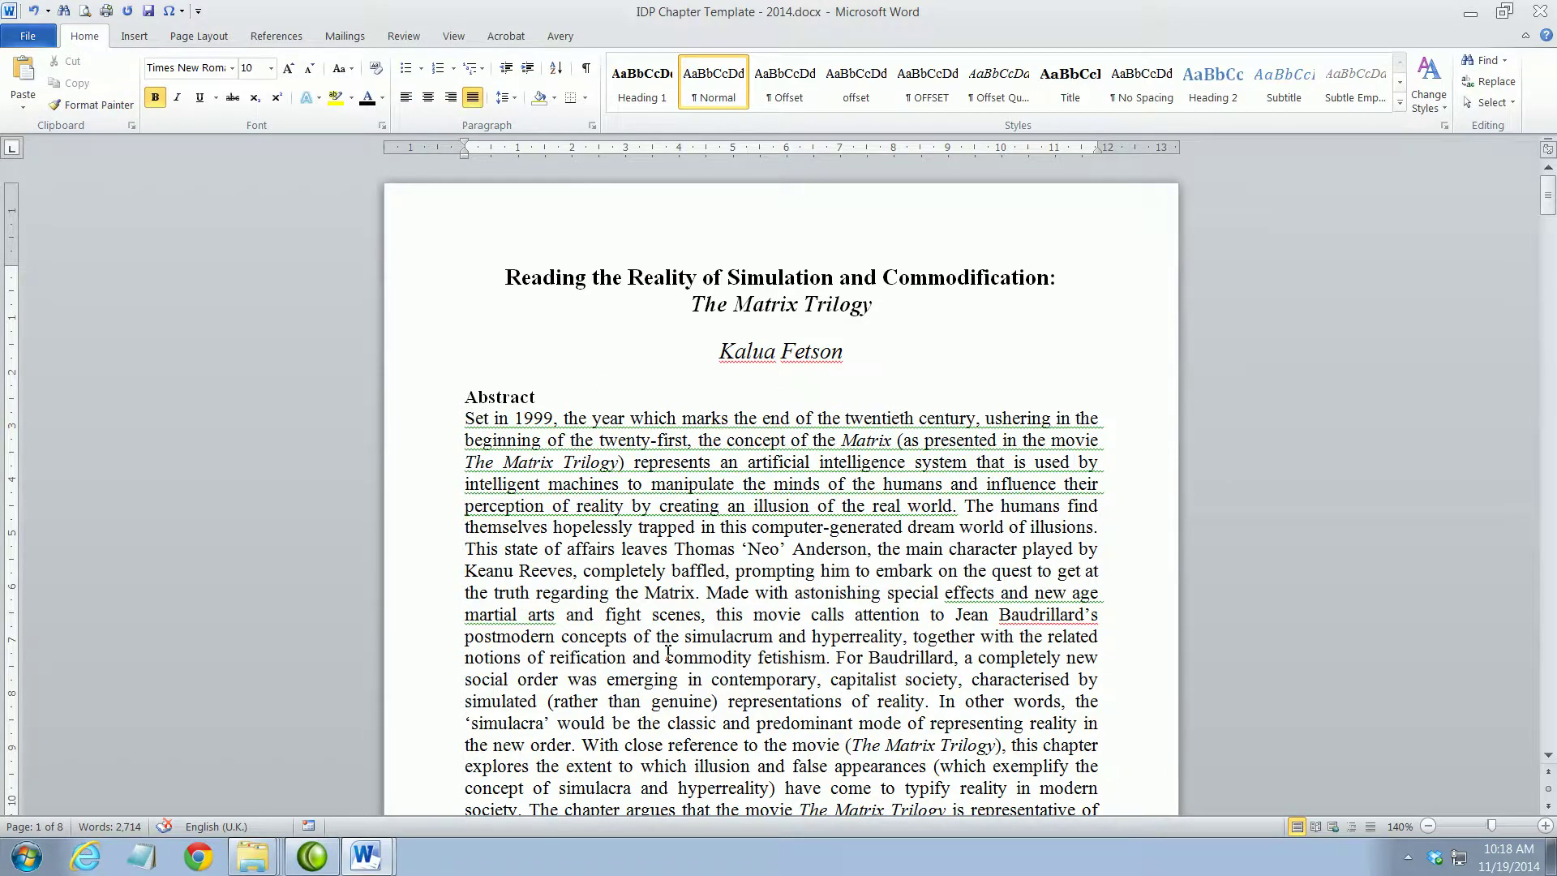
scroll(668, 656, "down", 7)
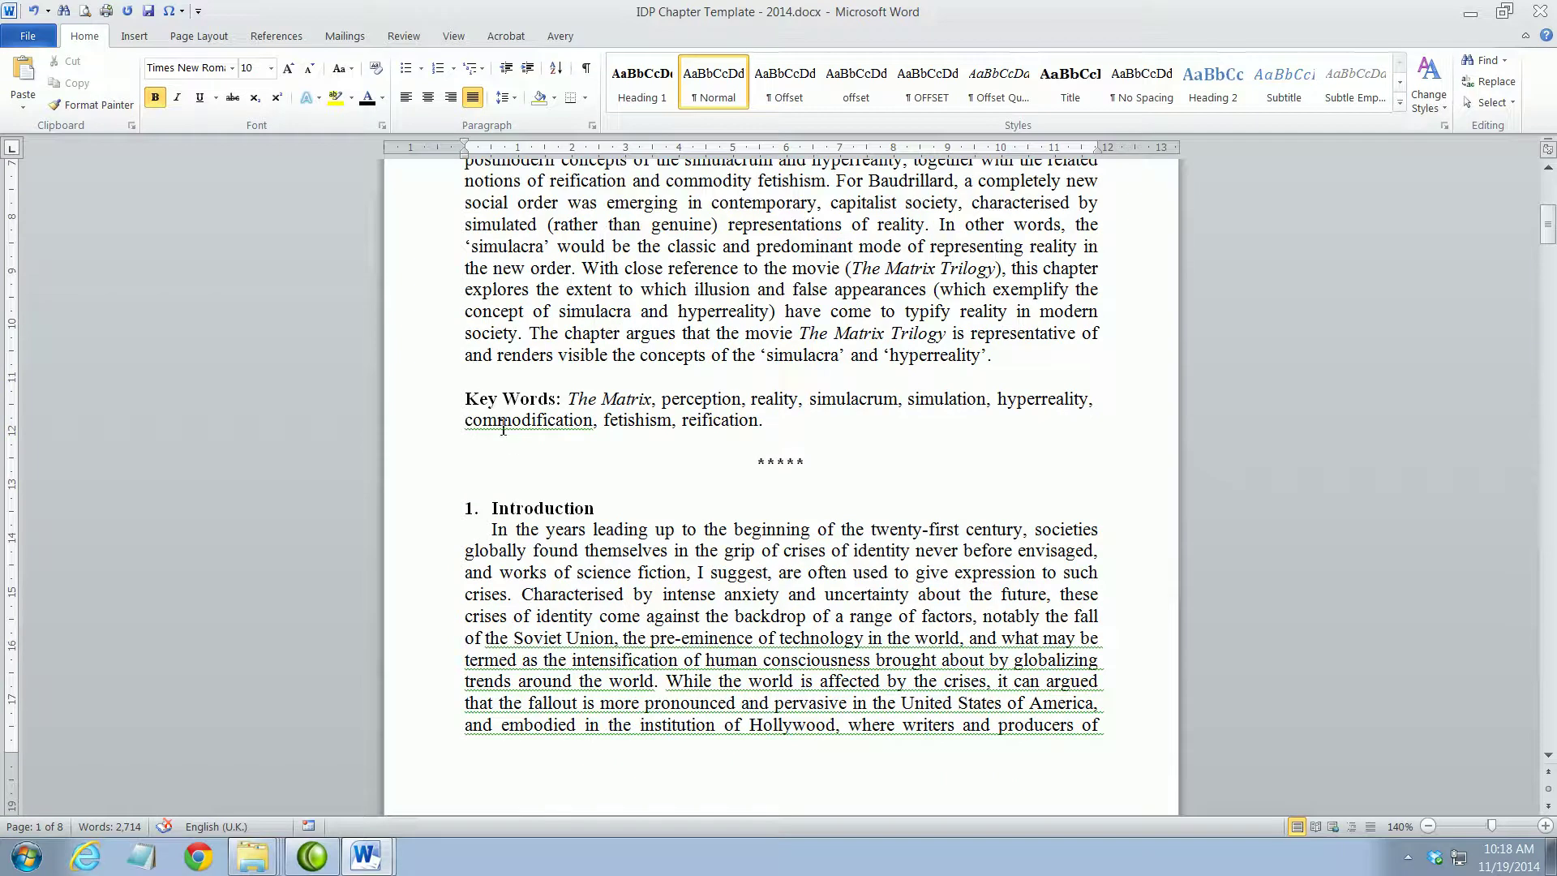
left_click_drag(468, 397, 564, 398)
left_click(468, 376)
left_click(762, 418)
left_click(760, 463)
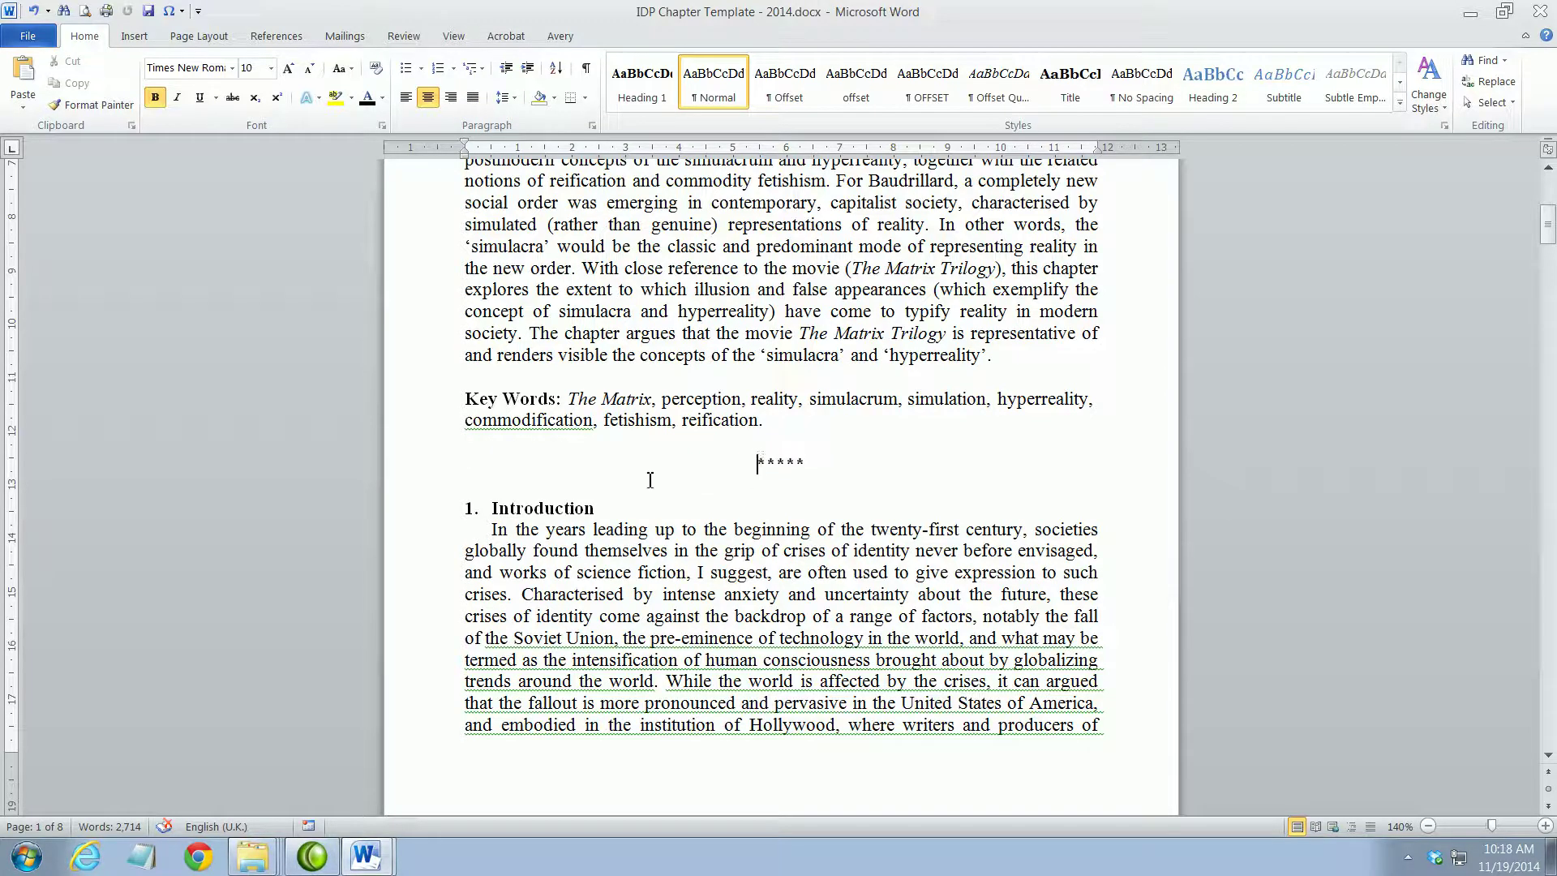
left_click(469, 492)
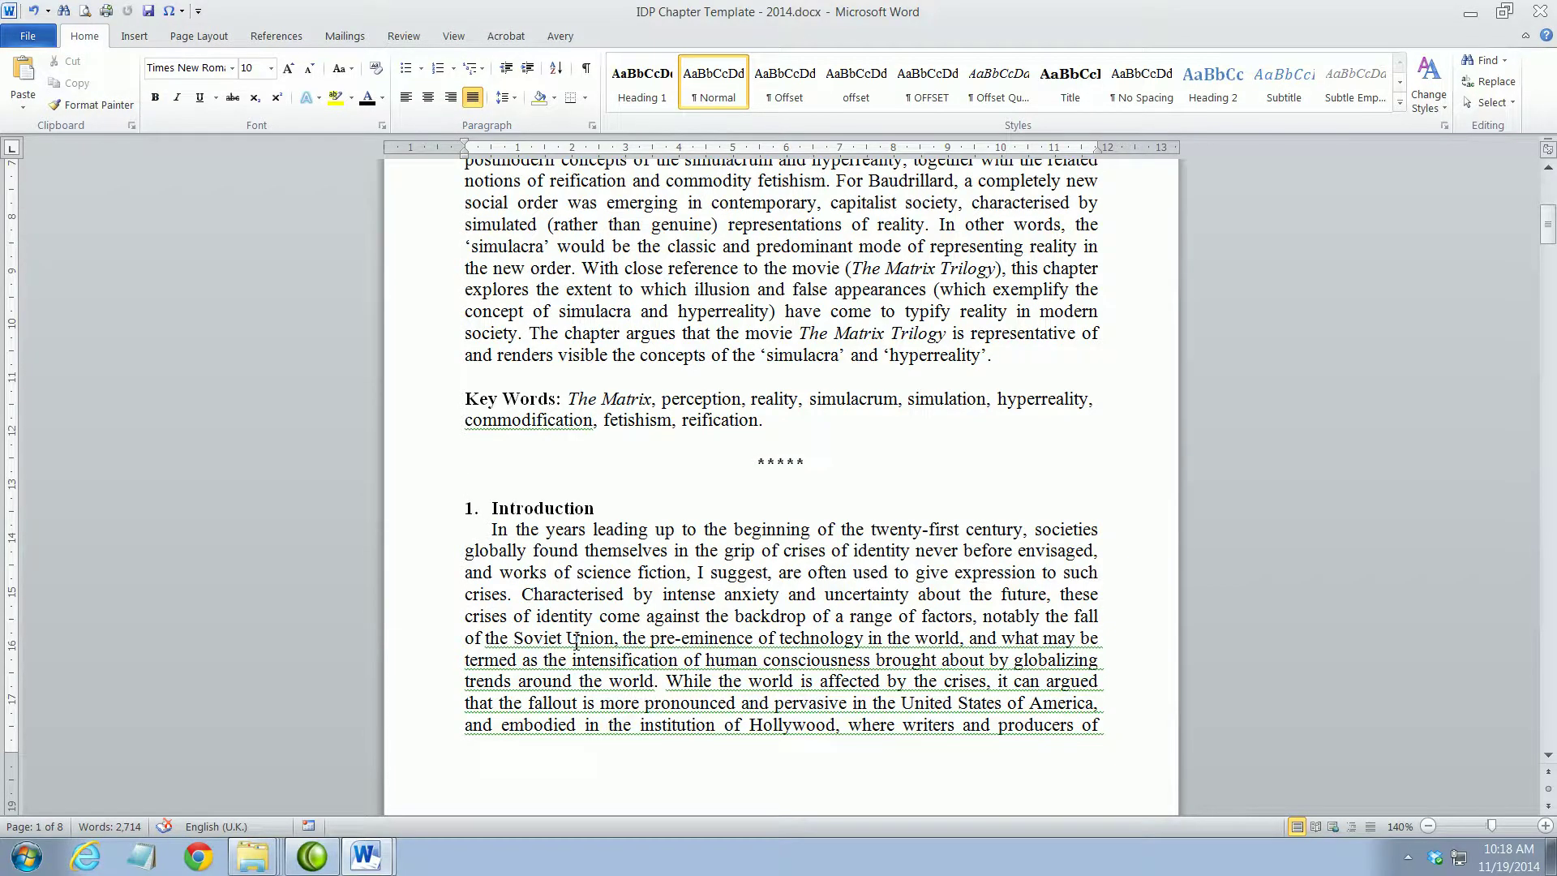
Step: Examine the blank lines above and below the indented block quotations on pages 2 and 3
scroll(575, 614, "down", 8)
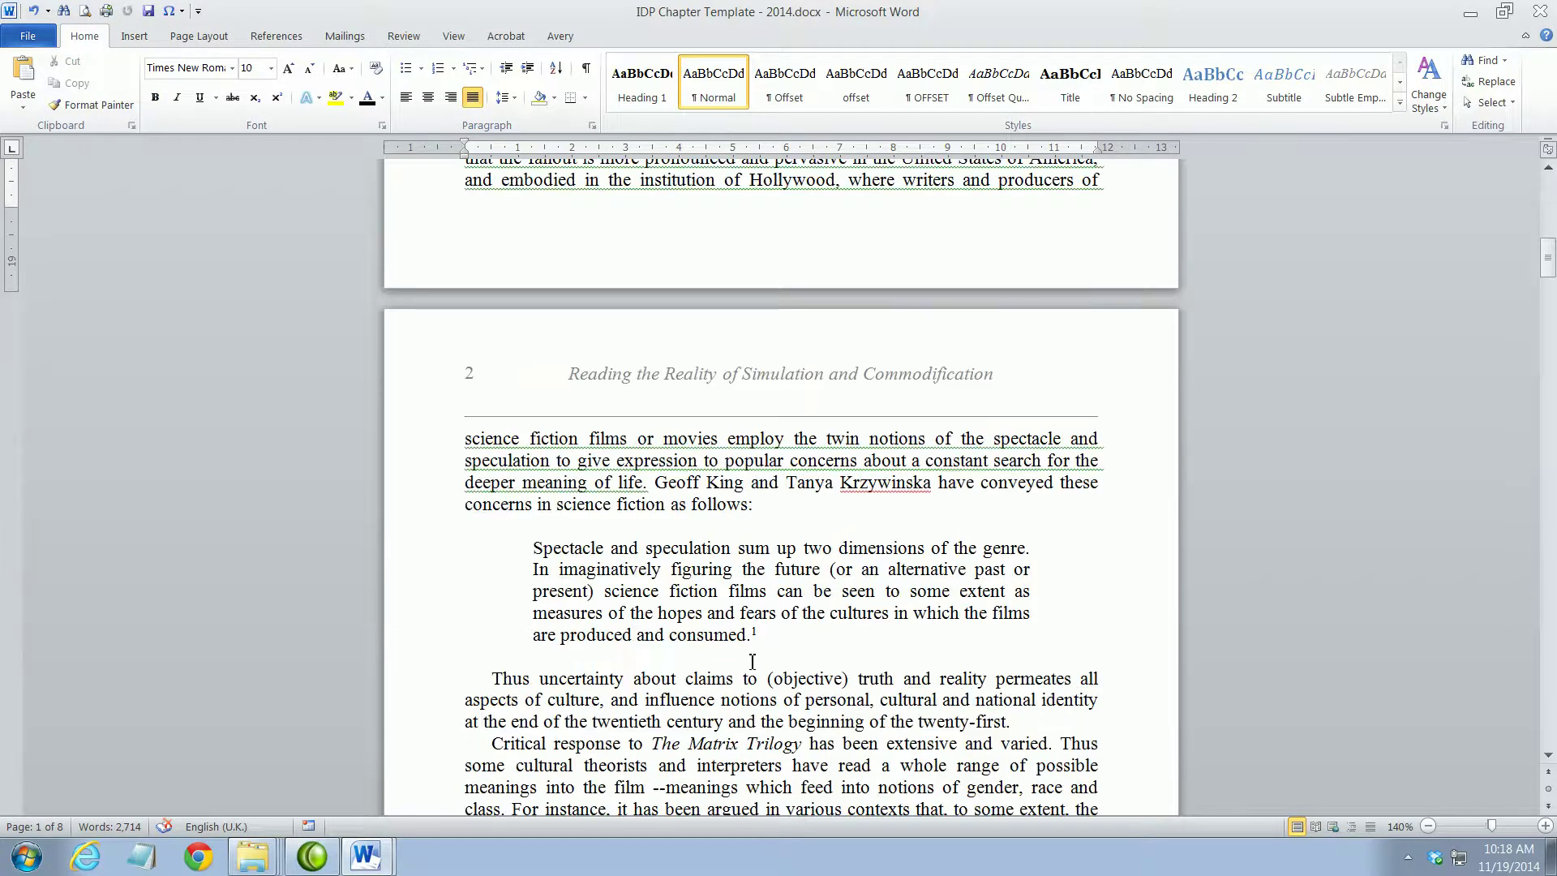
left_click(683, 526)
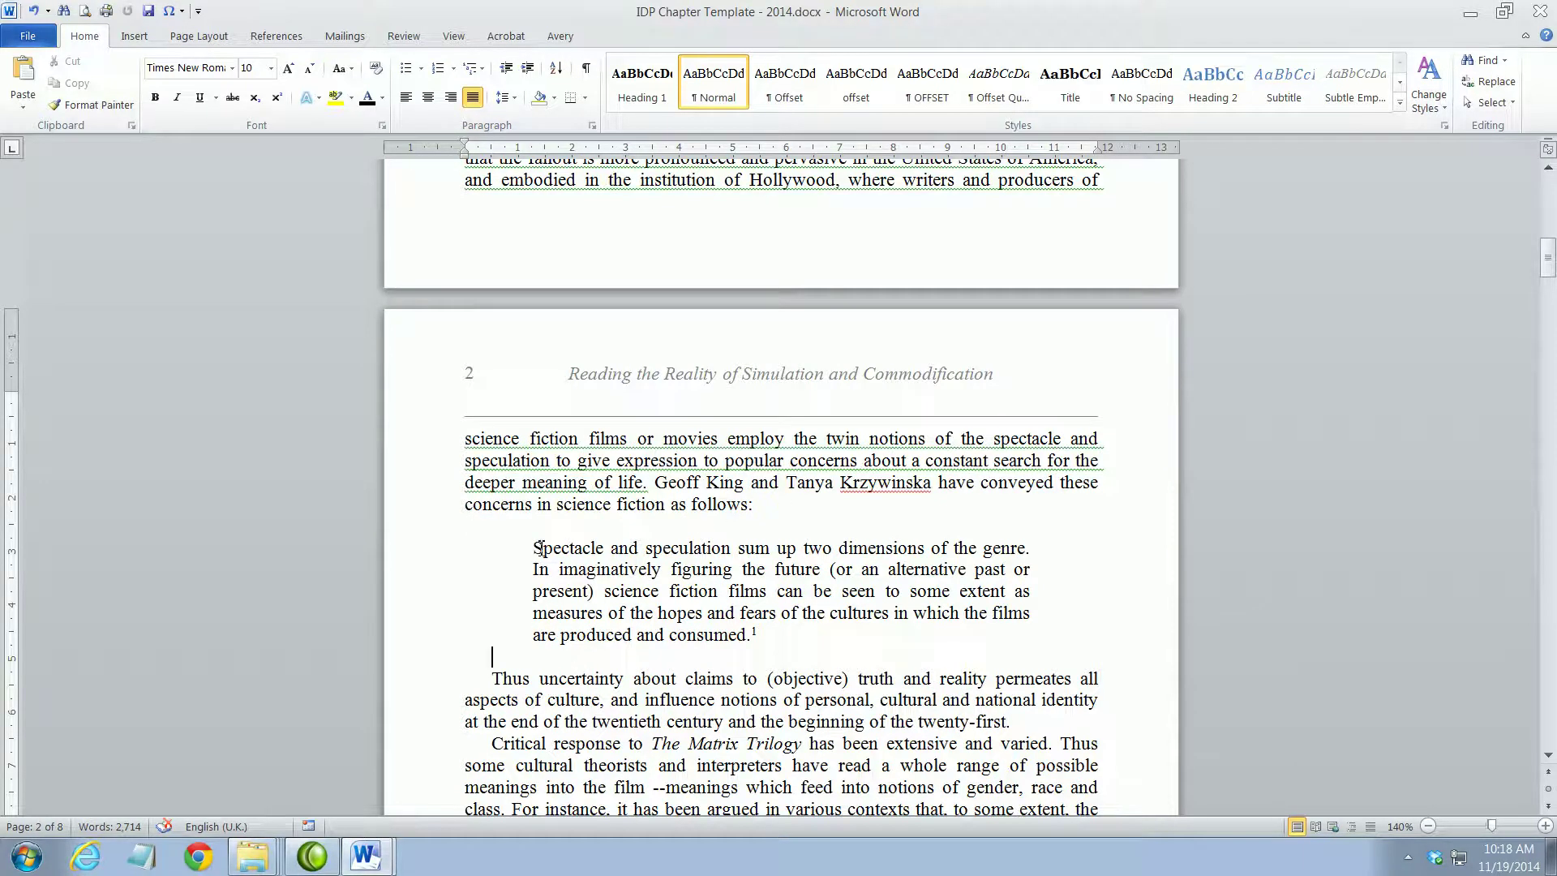
left_click_drag(466, 526, 500, 526)
left_click_drag(464, 658, 500, 657)
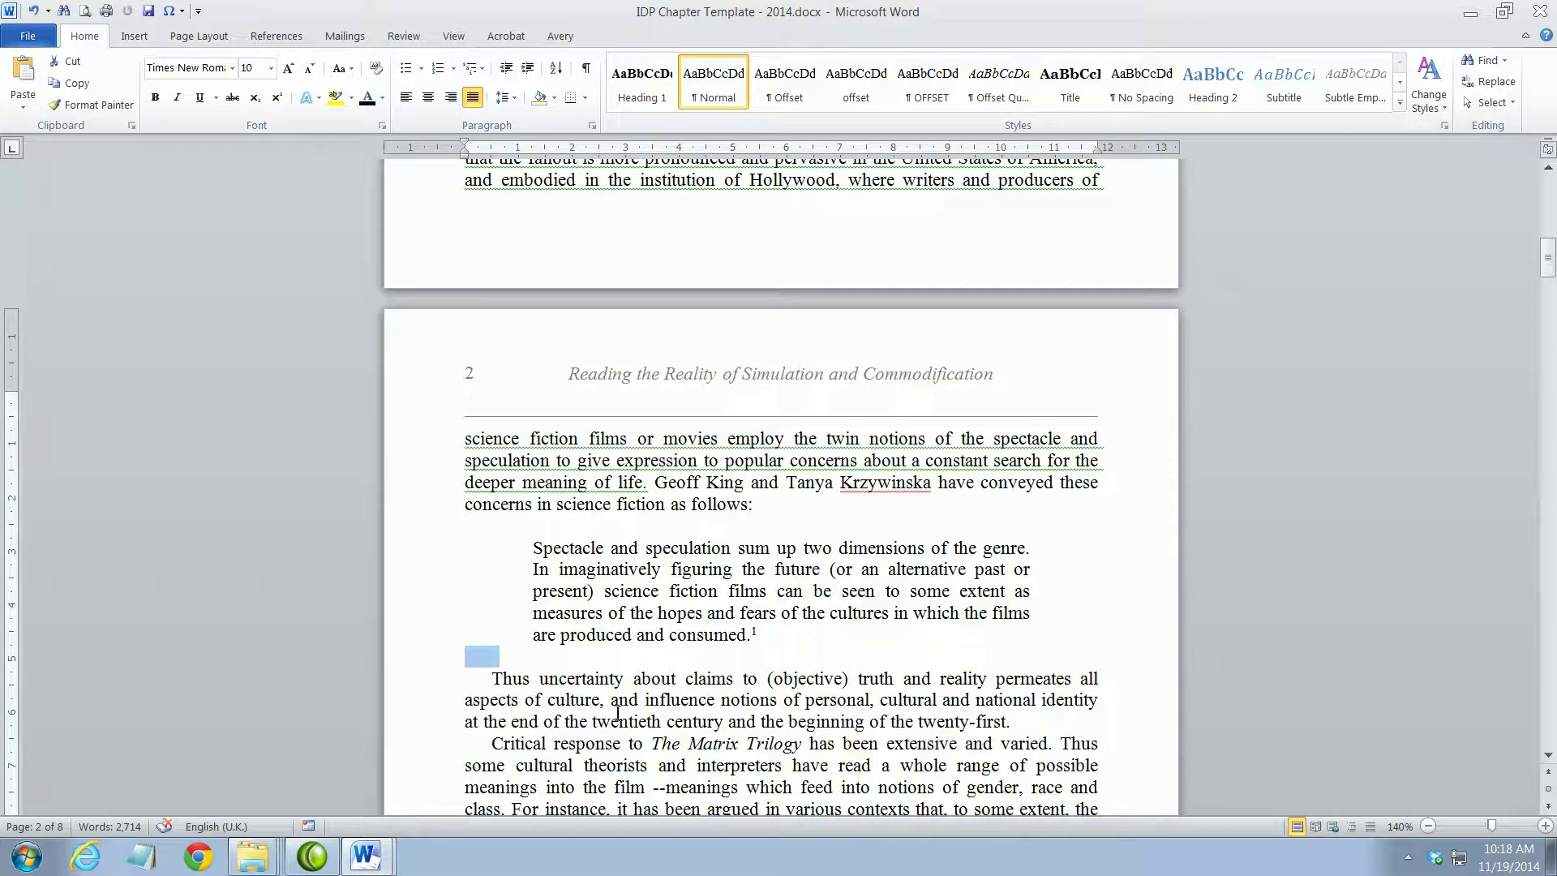
scroll(618, 713, "down", 20)
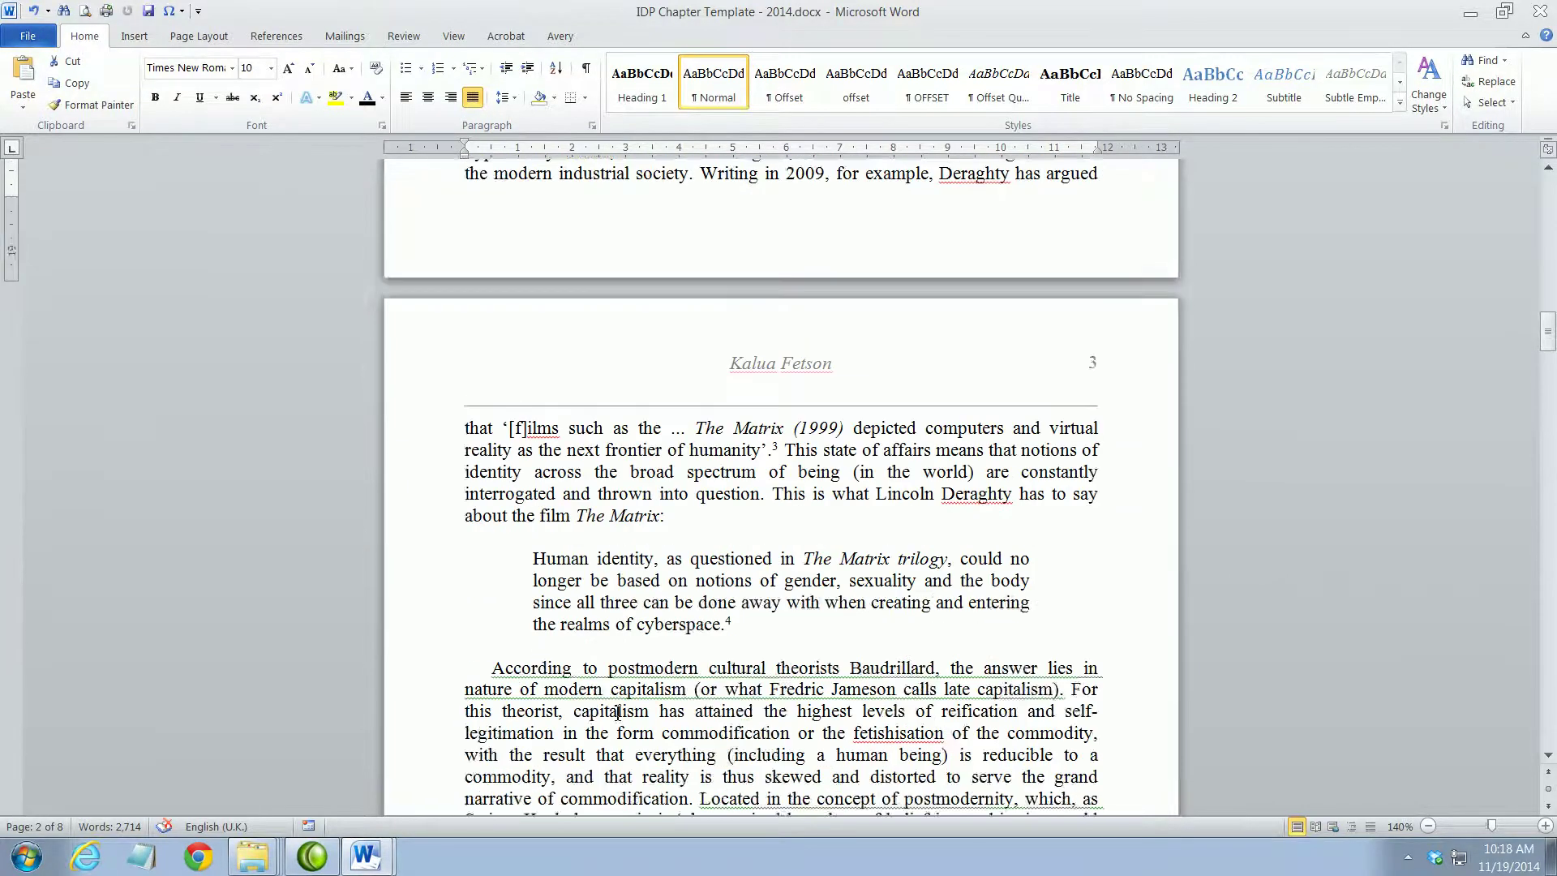
left_click(521, 267)
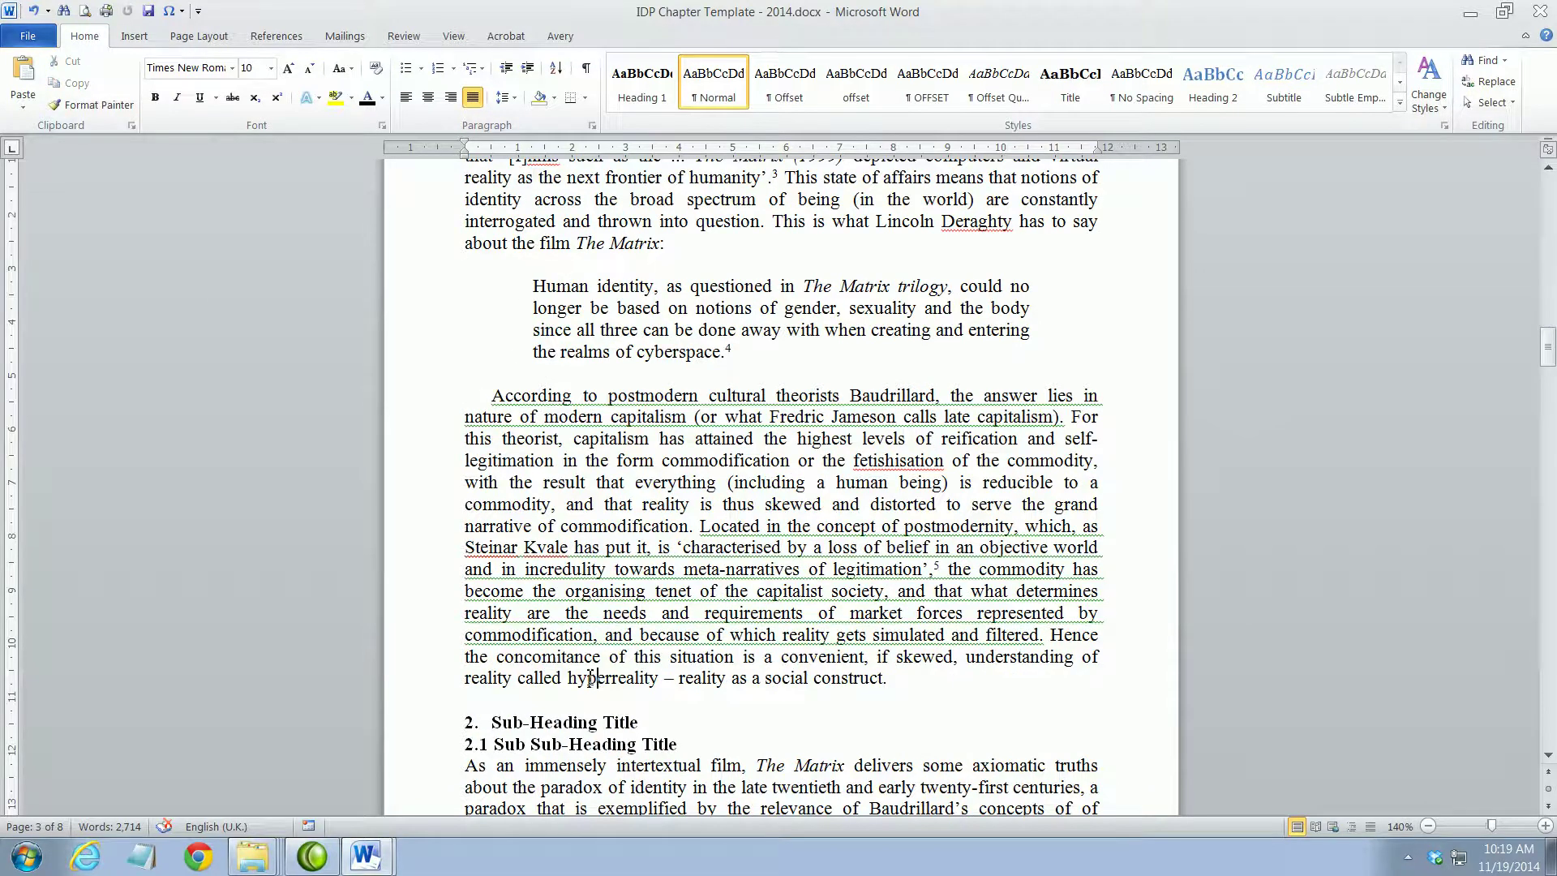
Step: Examine the spacing between the preceding paragraph, the section 2 sub-heading and the 2.1 sub sub-heading
scroll(591, 667, "down", 3)
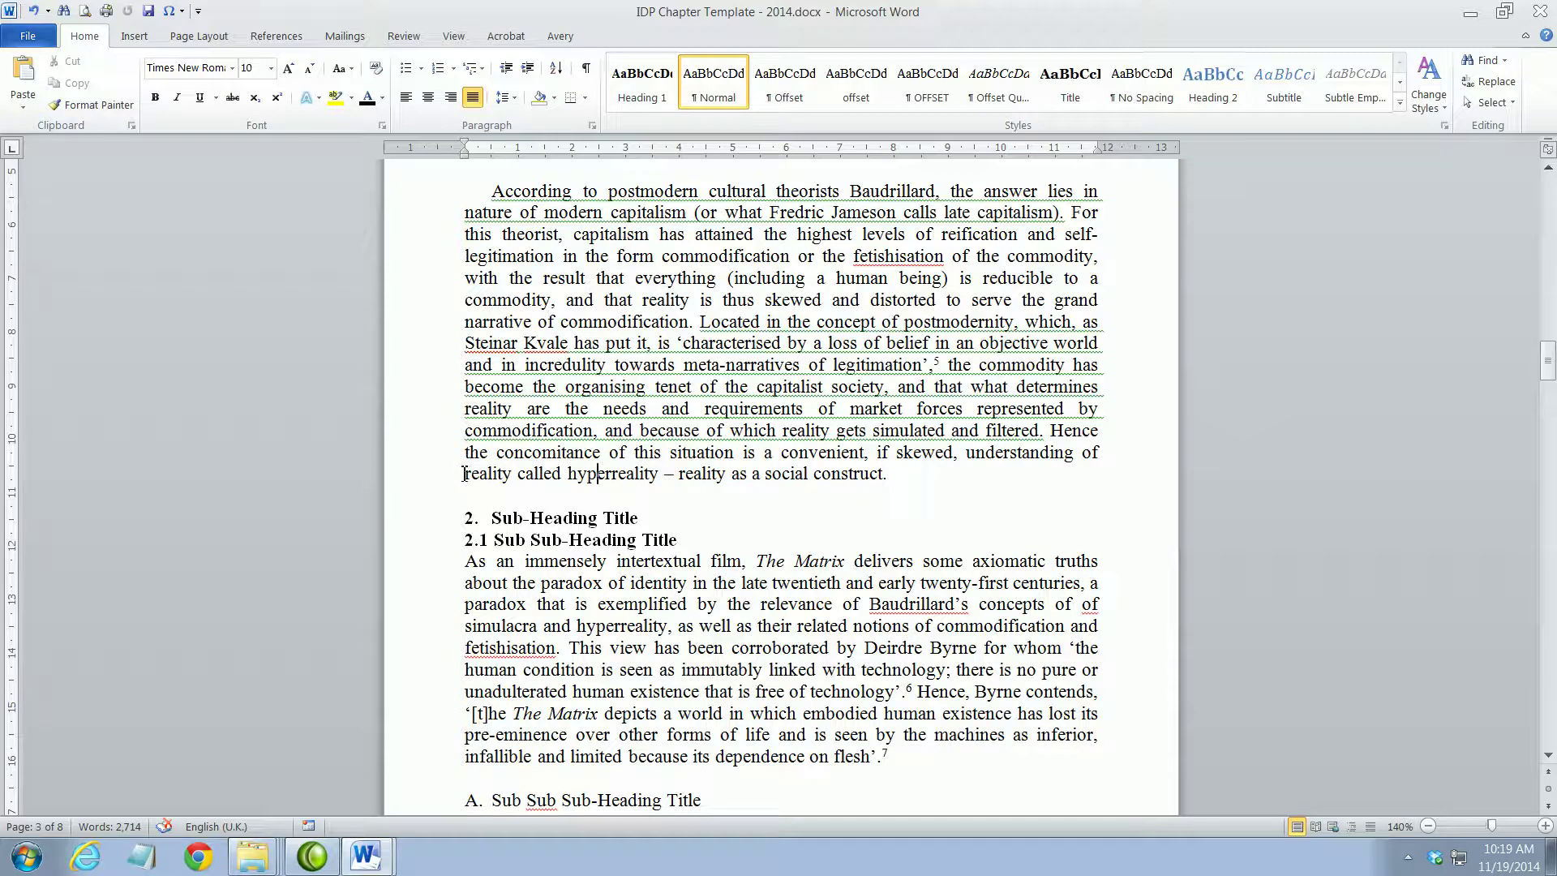
left_click_drag(467, 471, 892, 472)
left_click(893, 471)
left_click(501, 525)
left_click_drag(468, 519, 645, 520)
left_click(473, 494)
left_click_drag(467, 542, 695, 541)
left_click(556, 517)
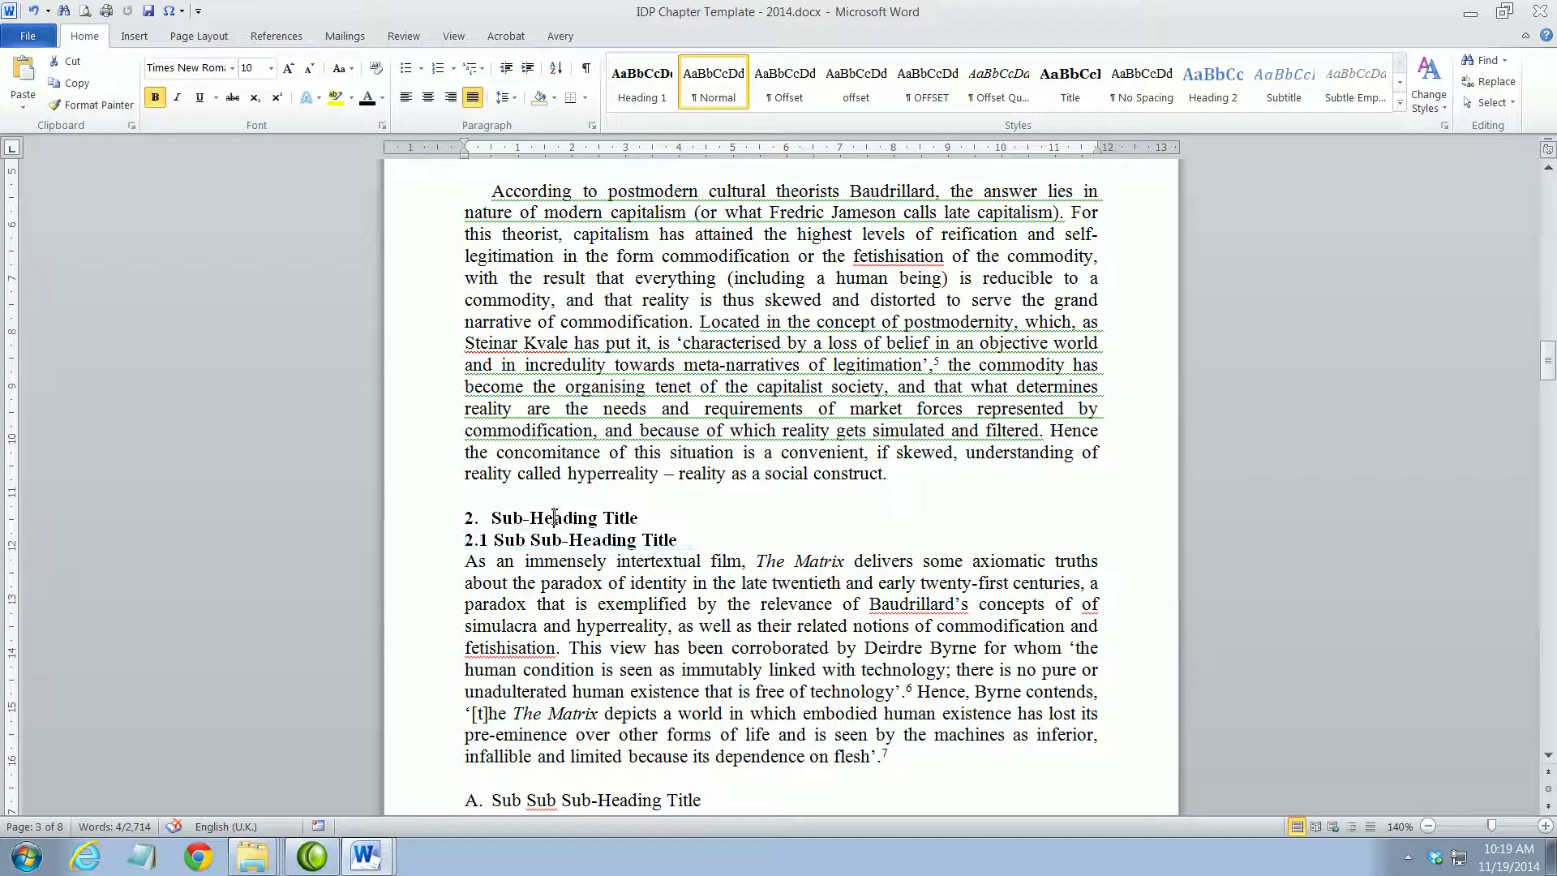
left_click_drag(466, 541, 683, 541)
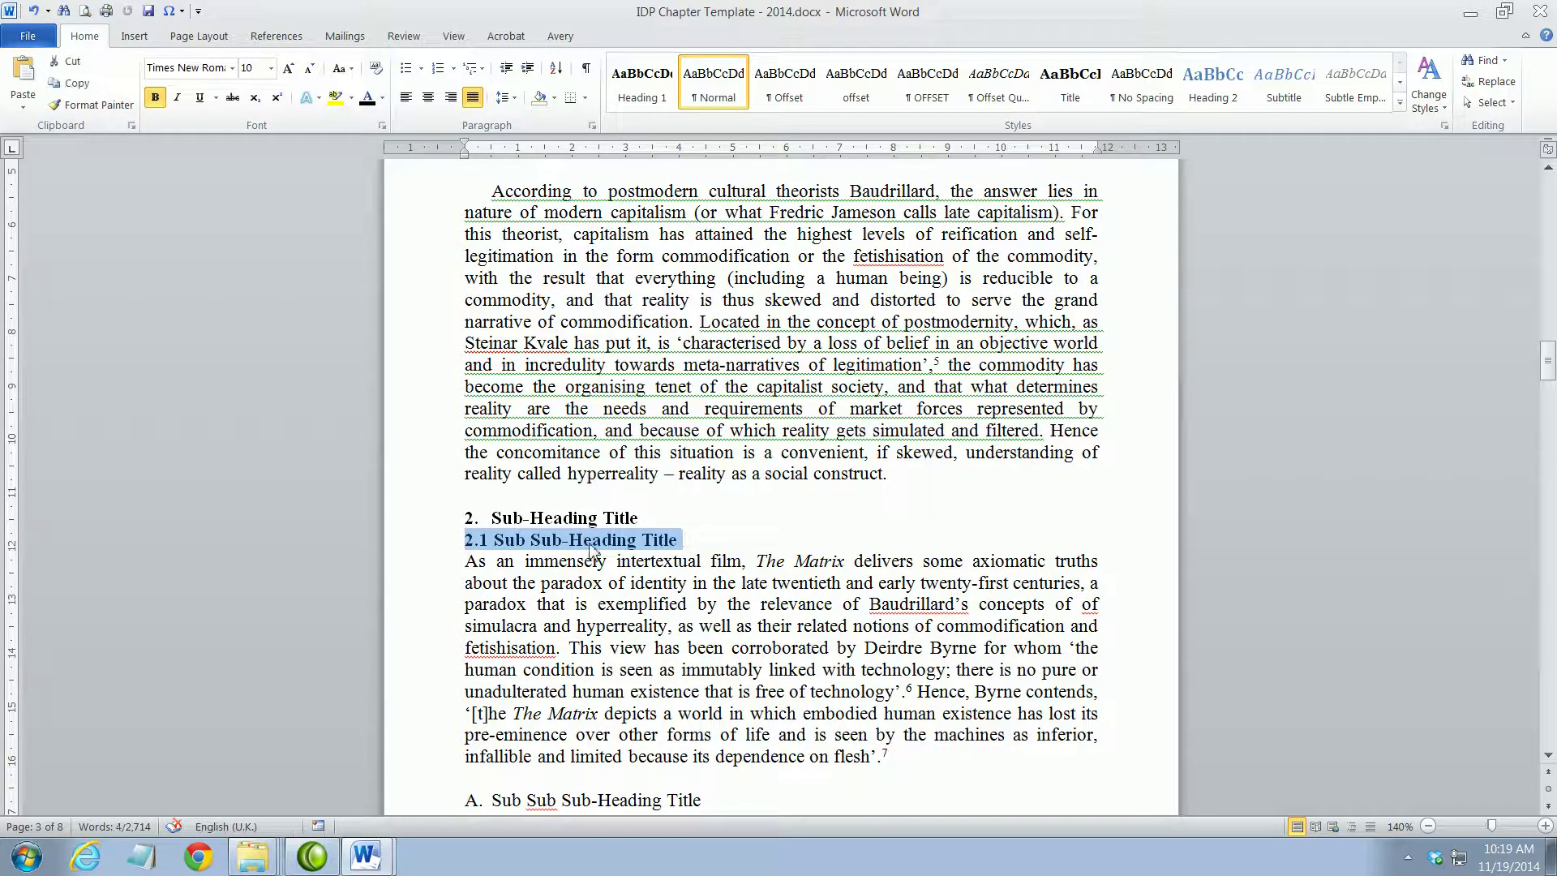
left_click(590, 607)
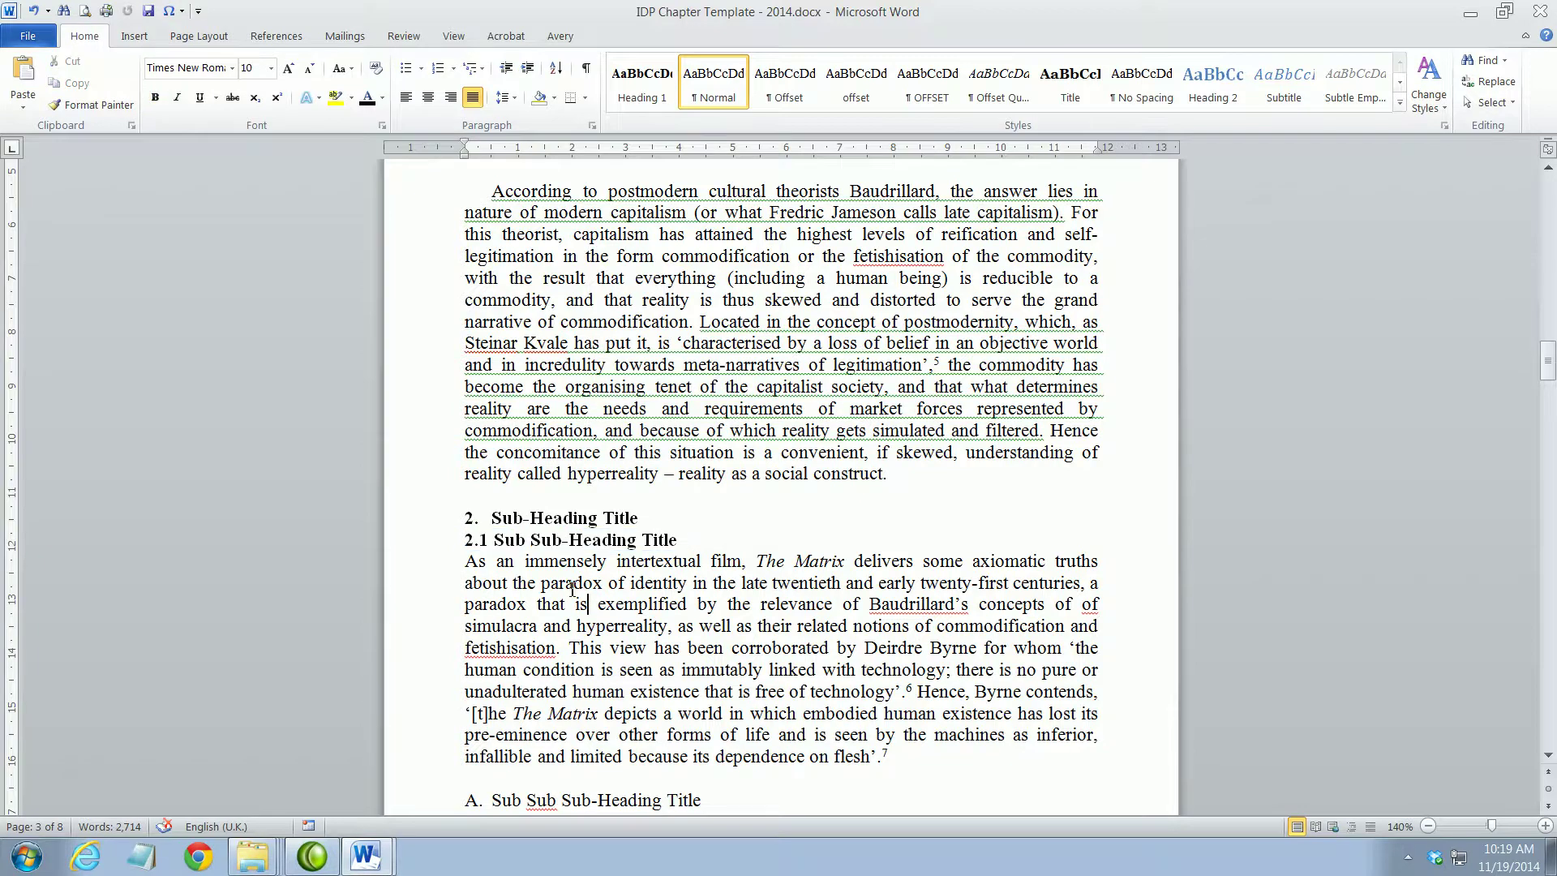
Step: Examine the blank lines before the lettered sub-heading on page 3 and around the bulleted list on page 4
scroll(572, 587, "down", 3)
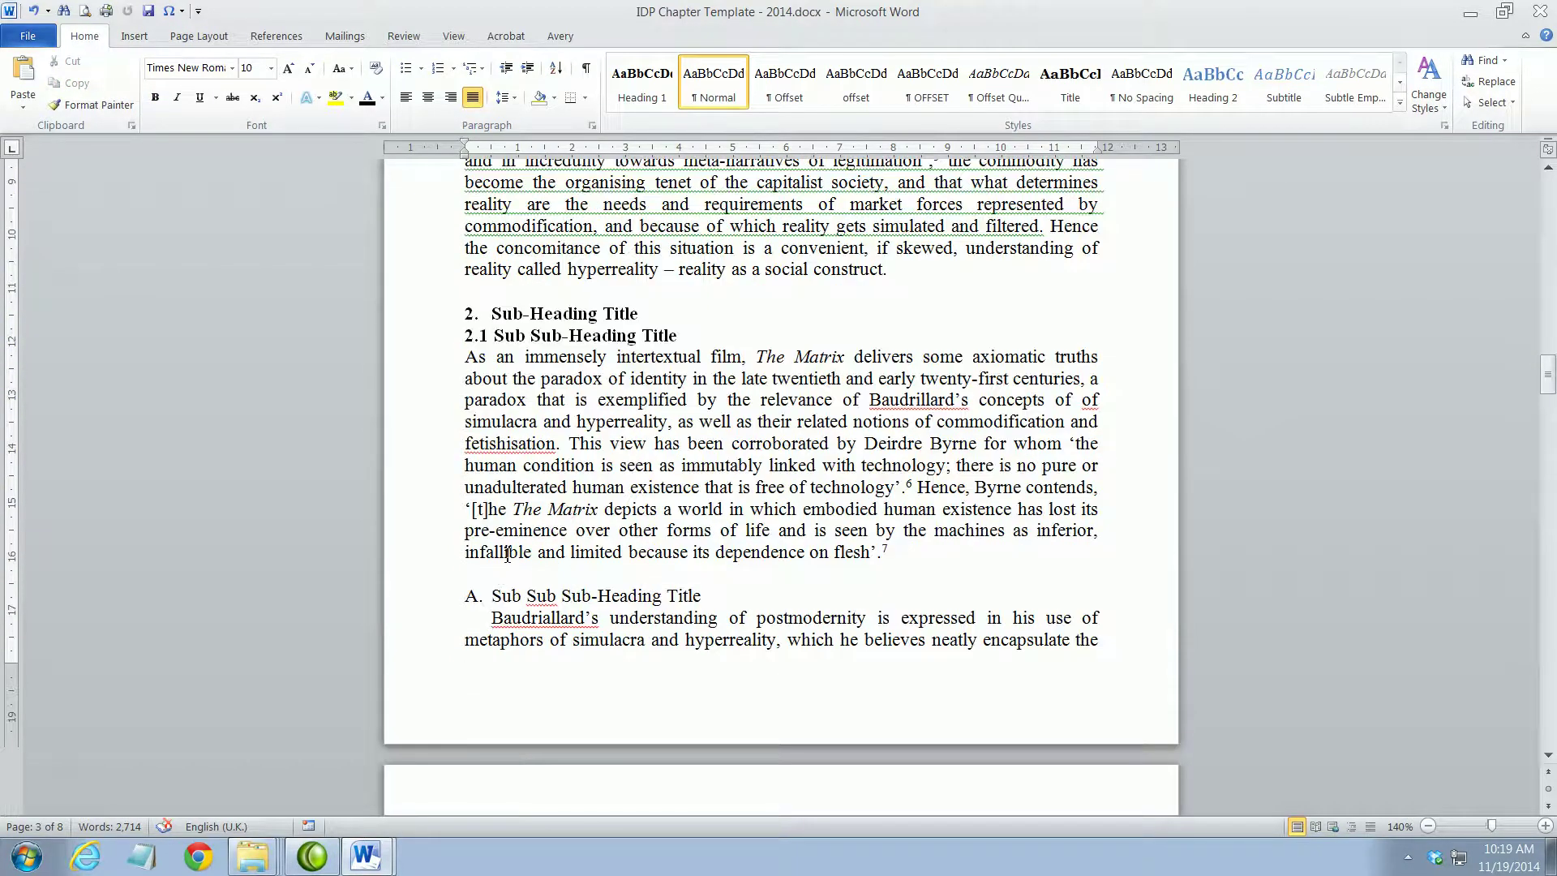
left_click_drag(479, 548, 533, 552)
left_click(466, 574)
scroll(511, 614, "down", 14)
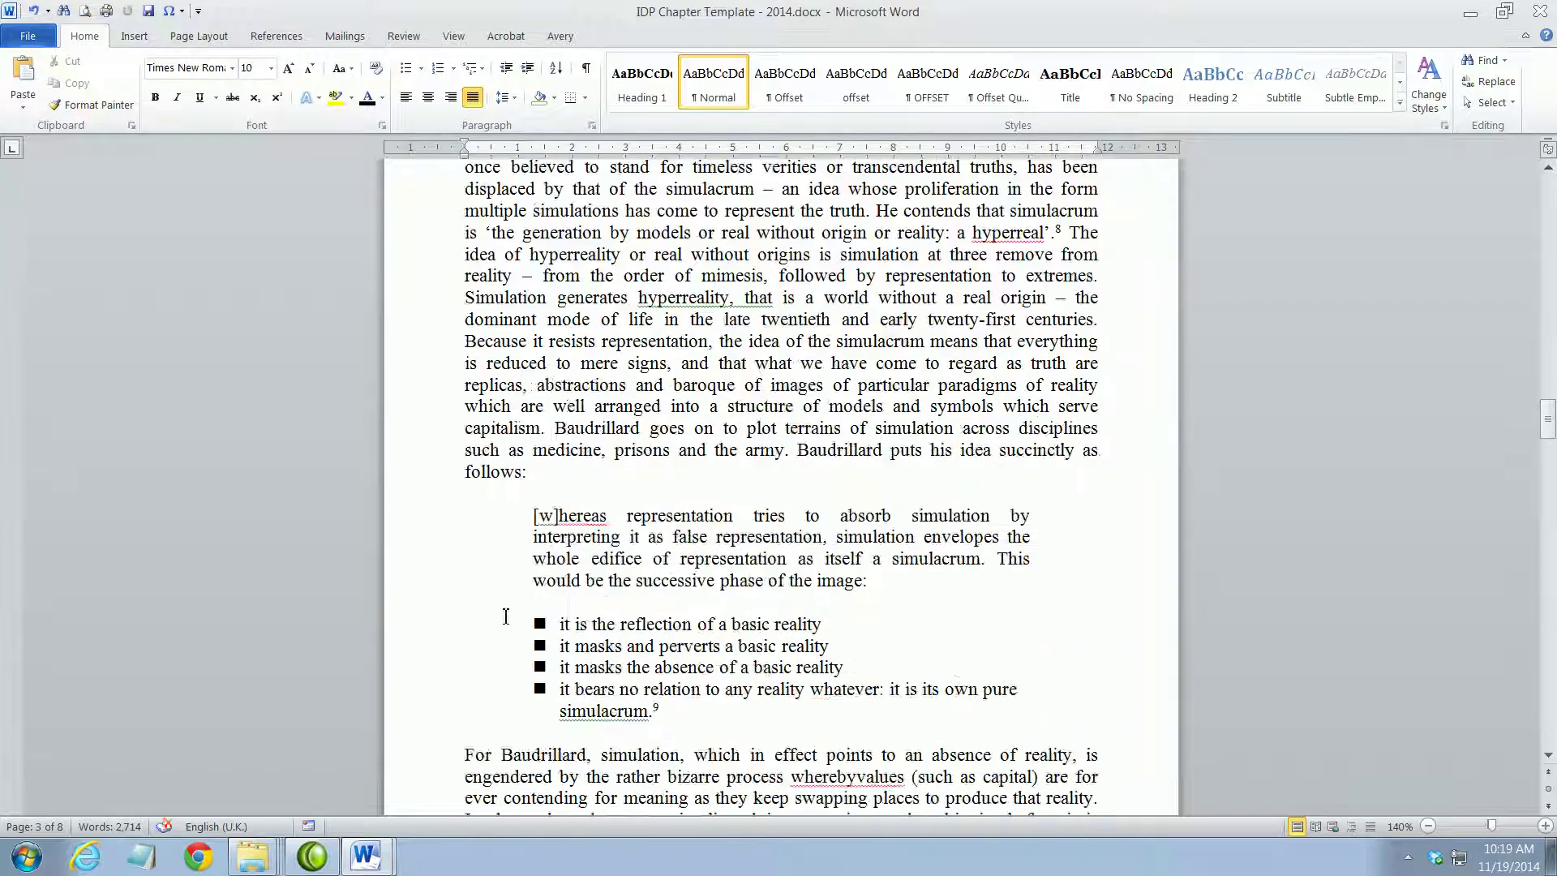
scroll(505, 617, "down", 1)
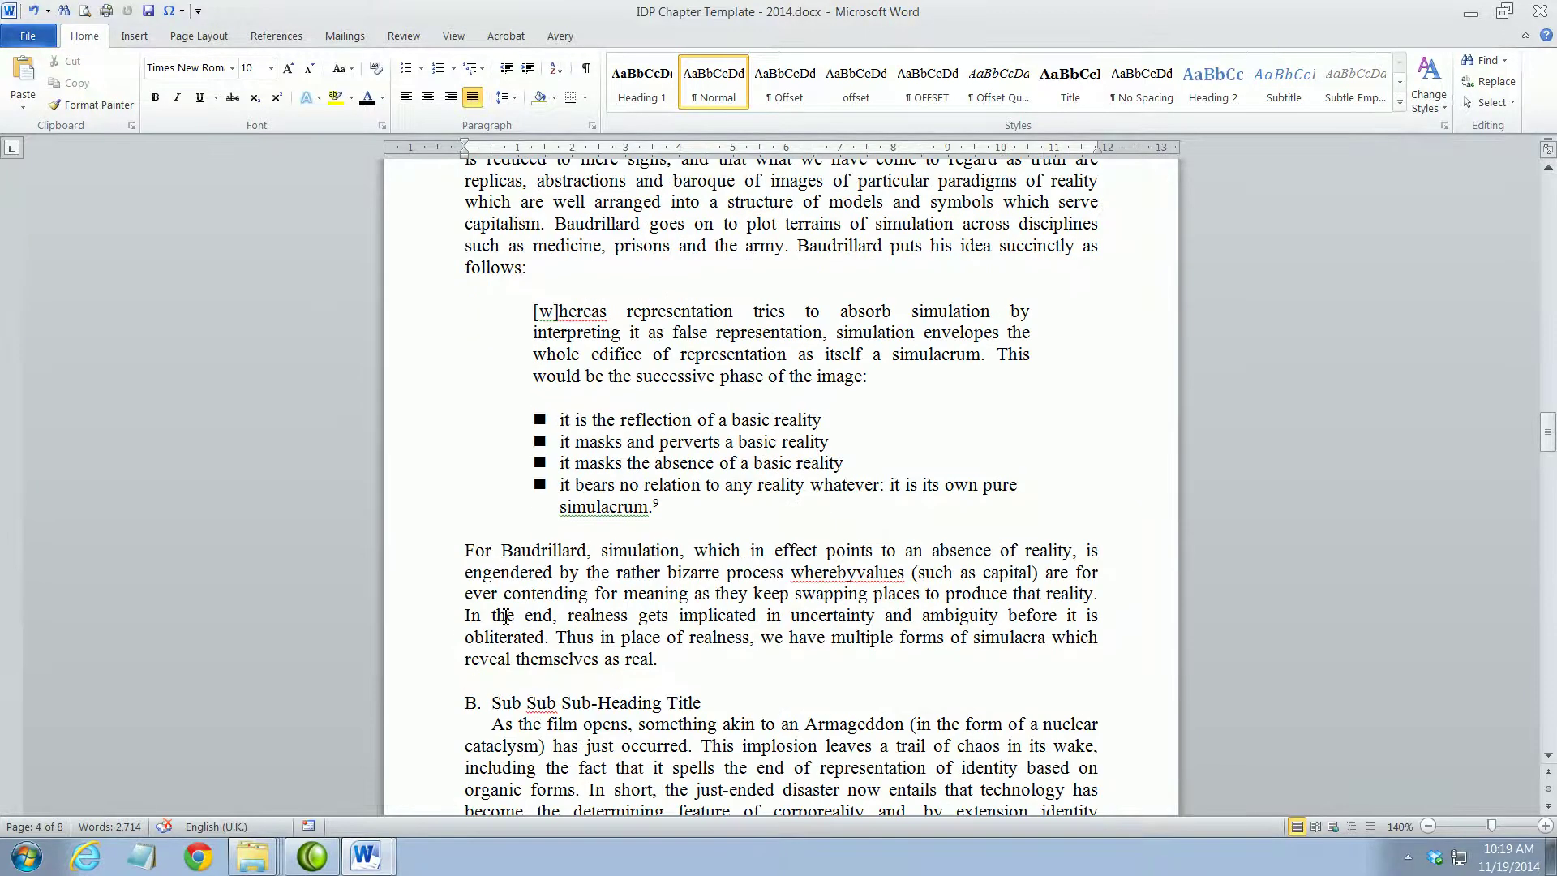
left_click(536, 397)
left_click(539, 537)
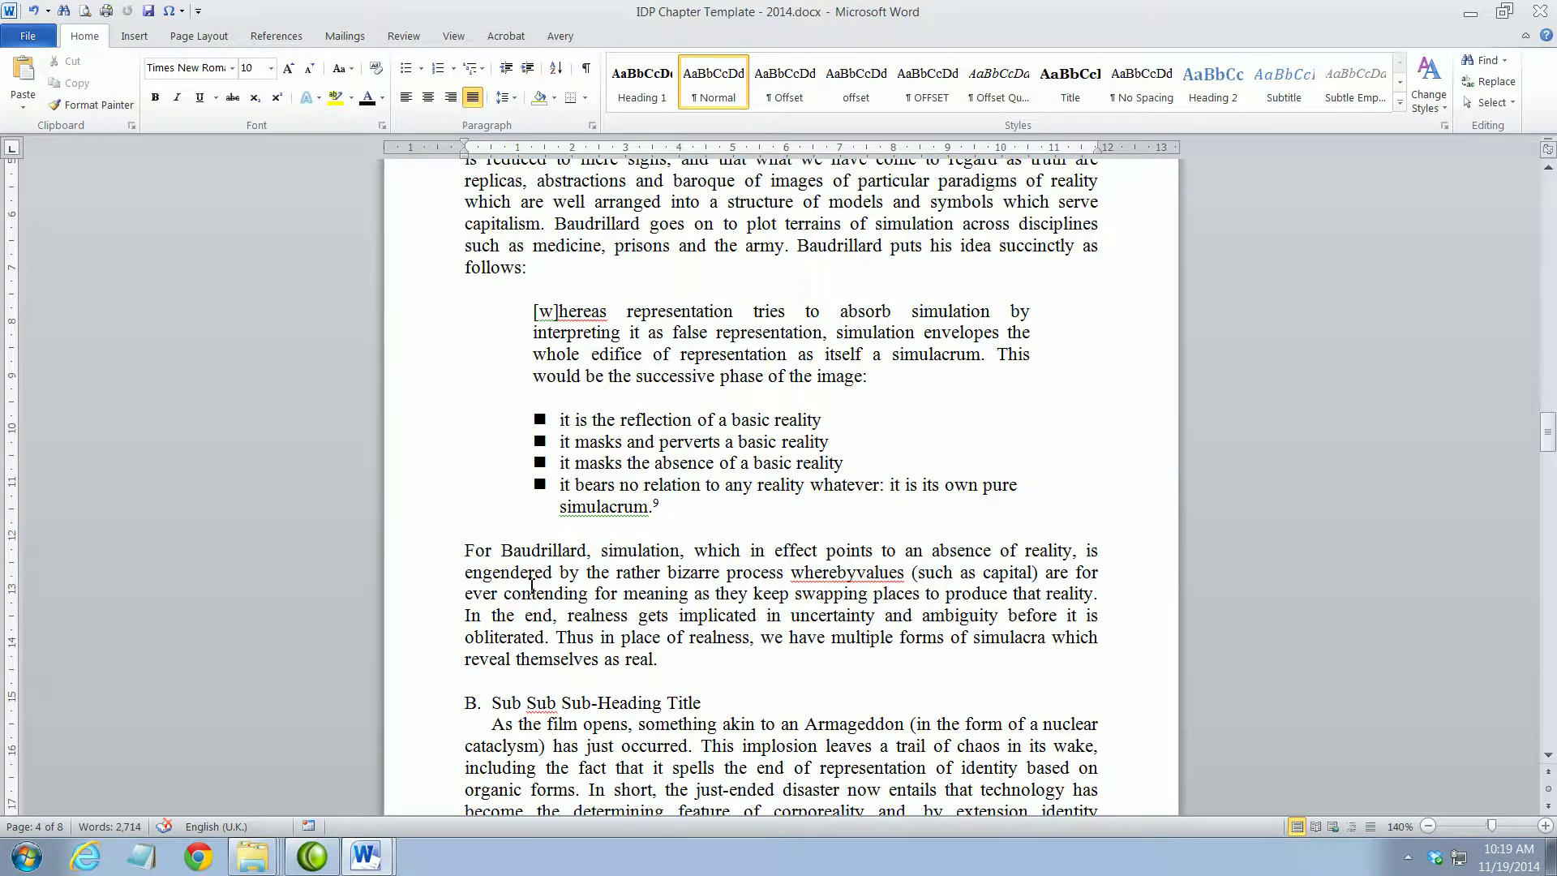
Step: Examine the blank lines around the Table 1 caption, the table and the 2.2 sub sub-heading on page 5
scroll(546, 635, "down", 20)
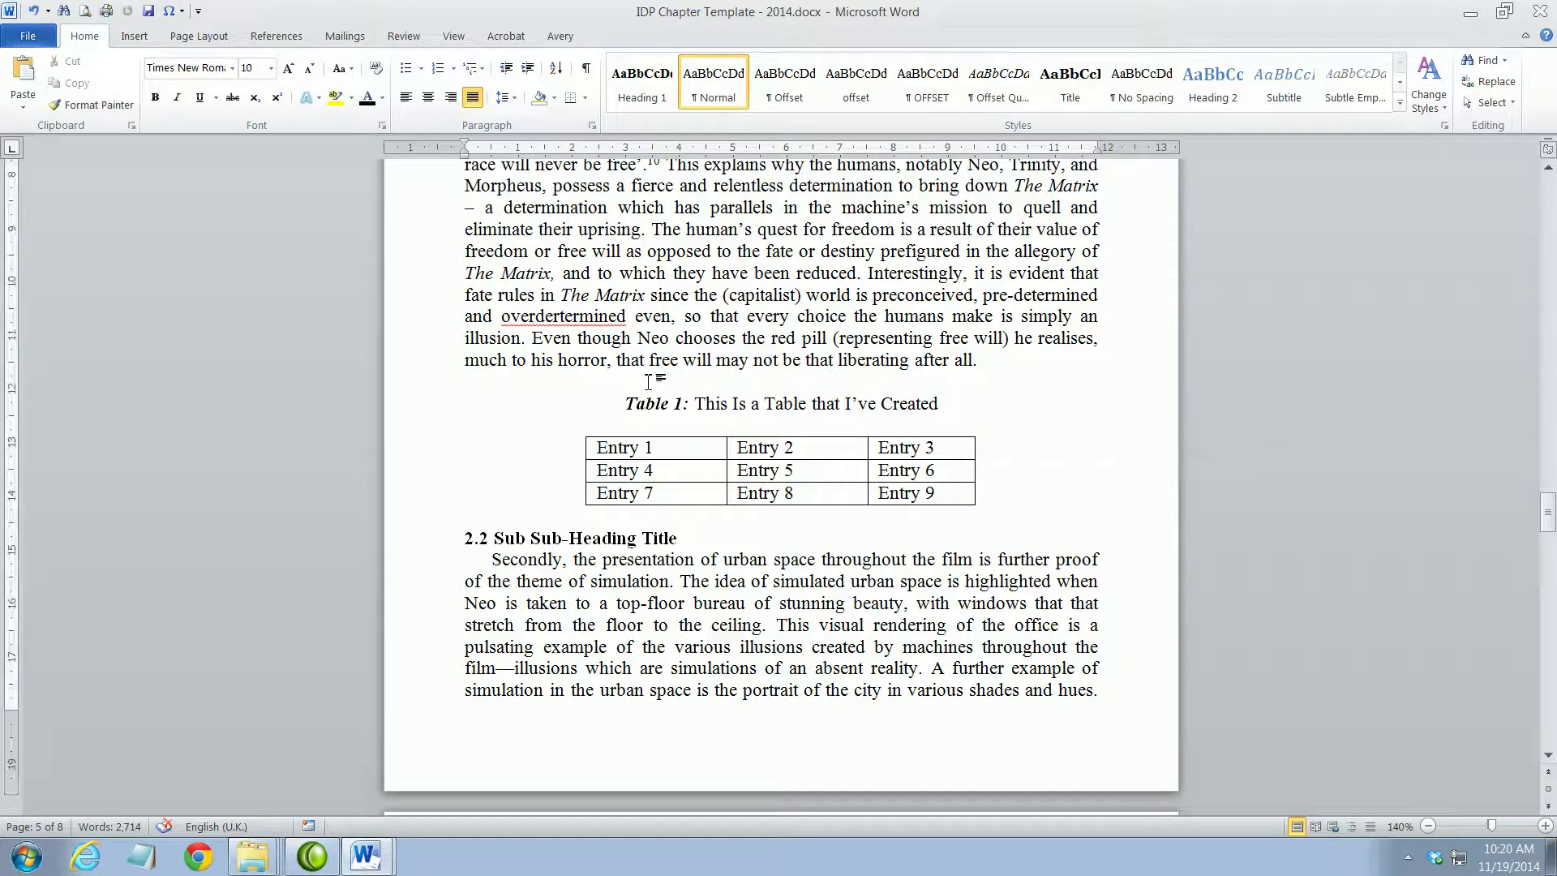
left_click(637, 403)
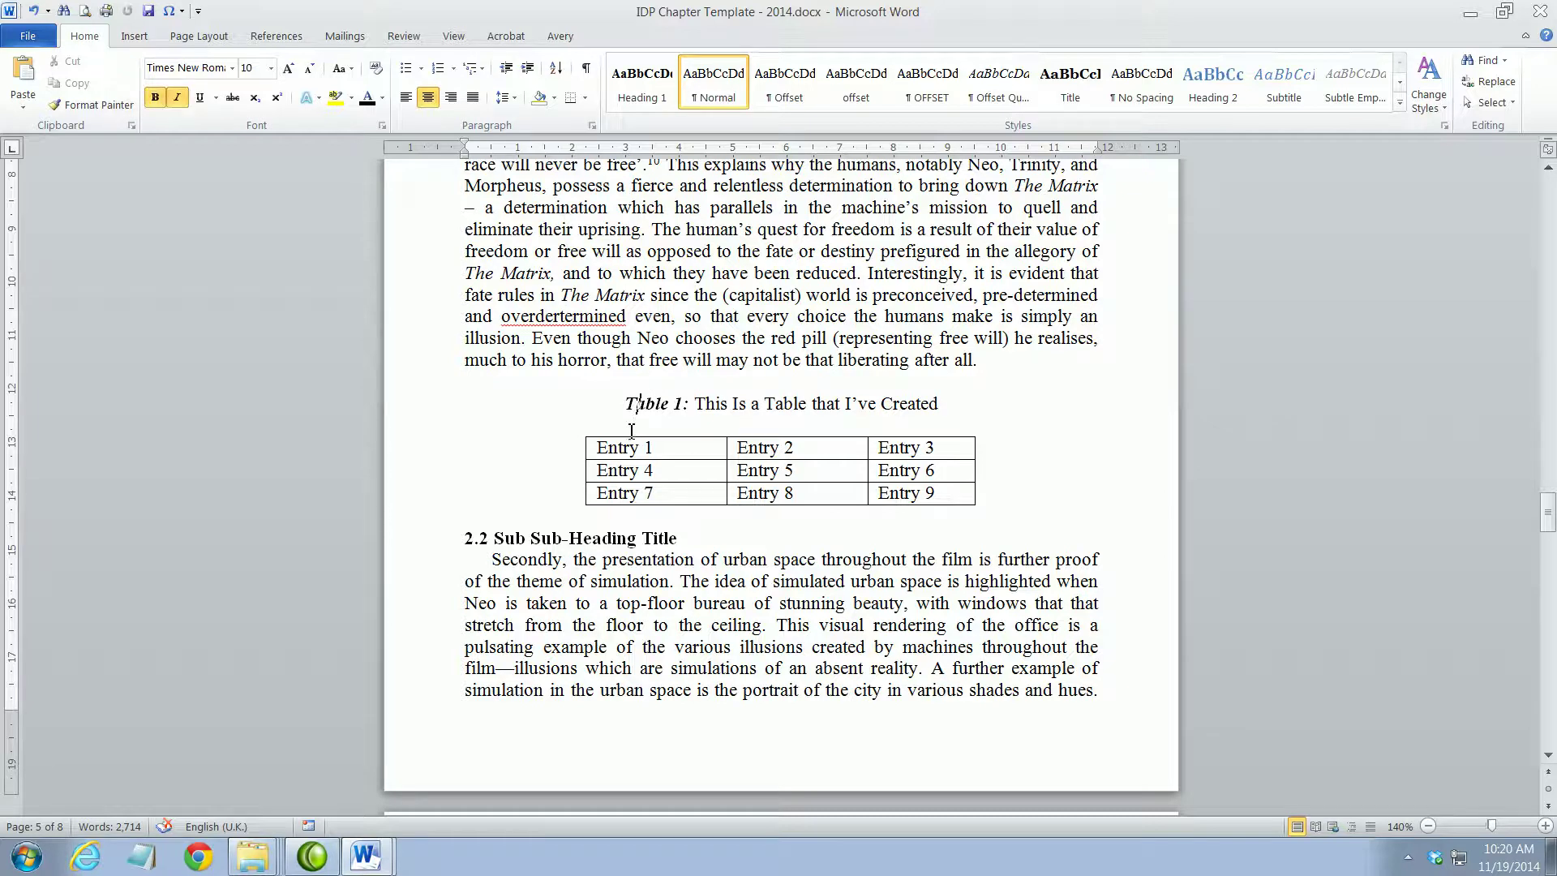
left_click(632, 430)
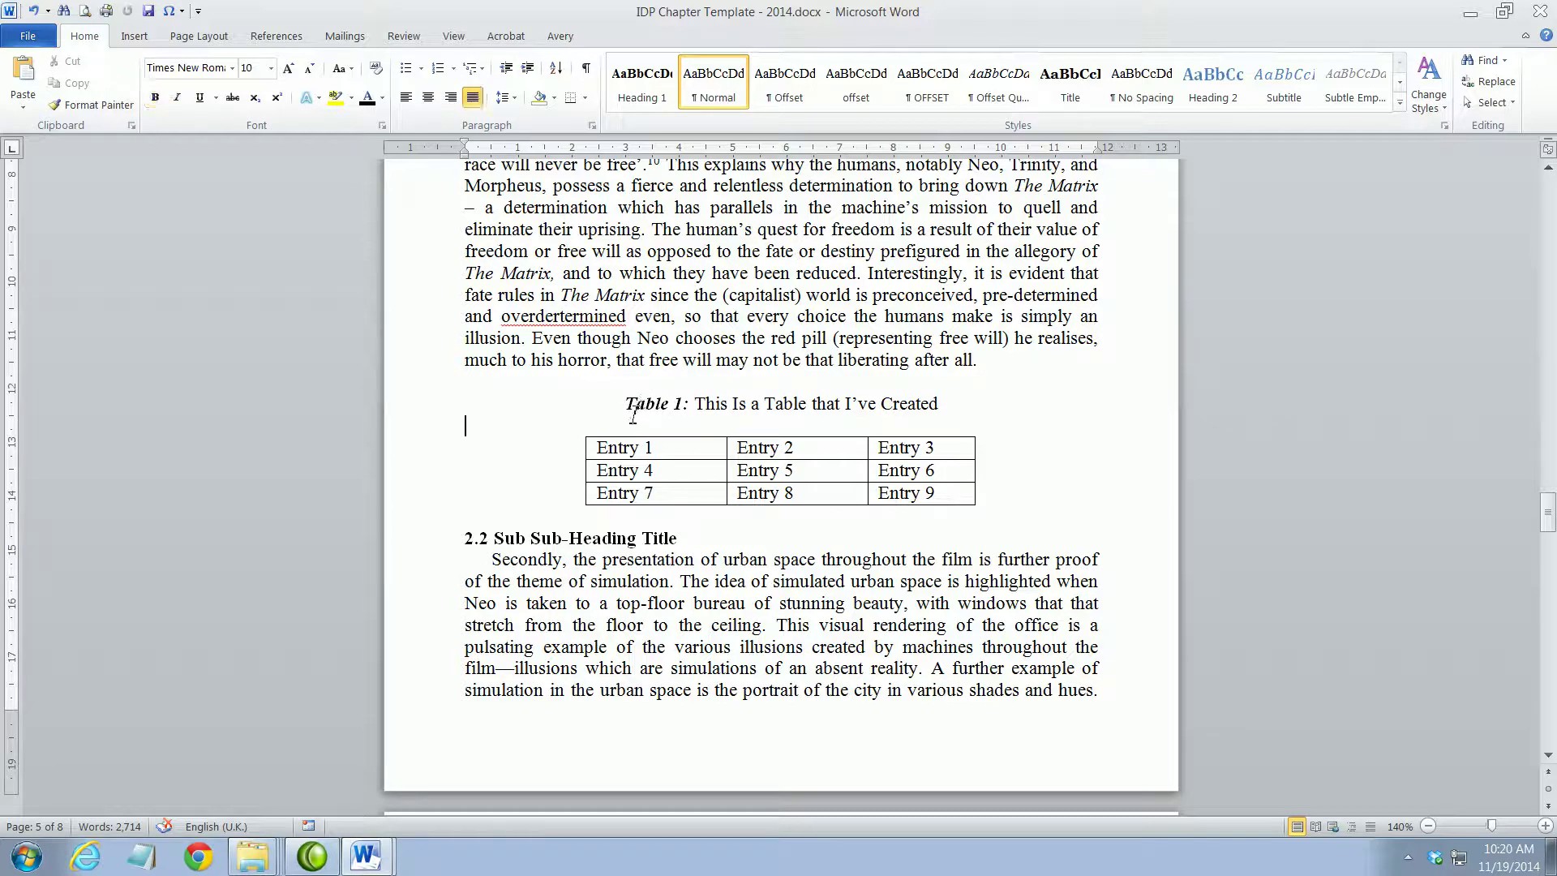
left_click_drag(626, 403, 727, 444)
left_click(632, 430)
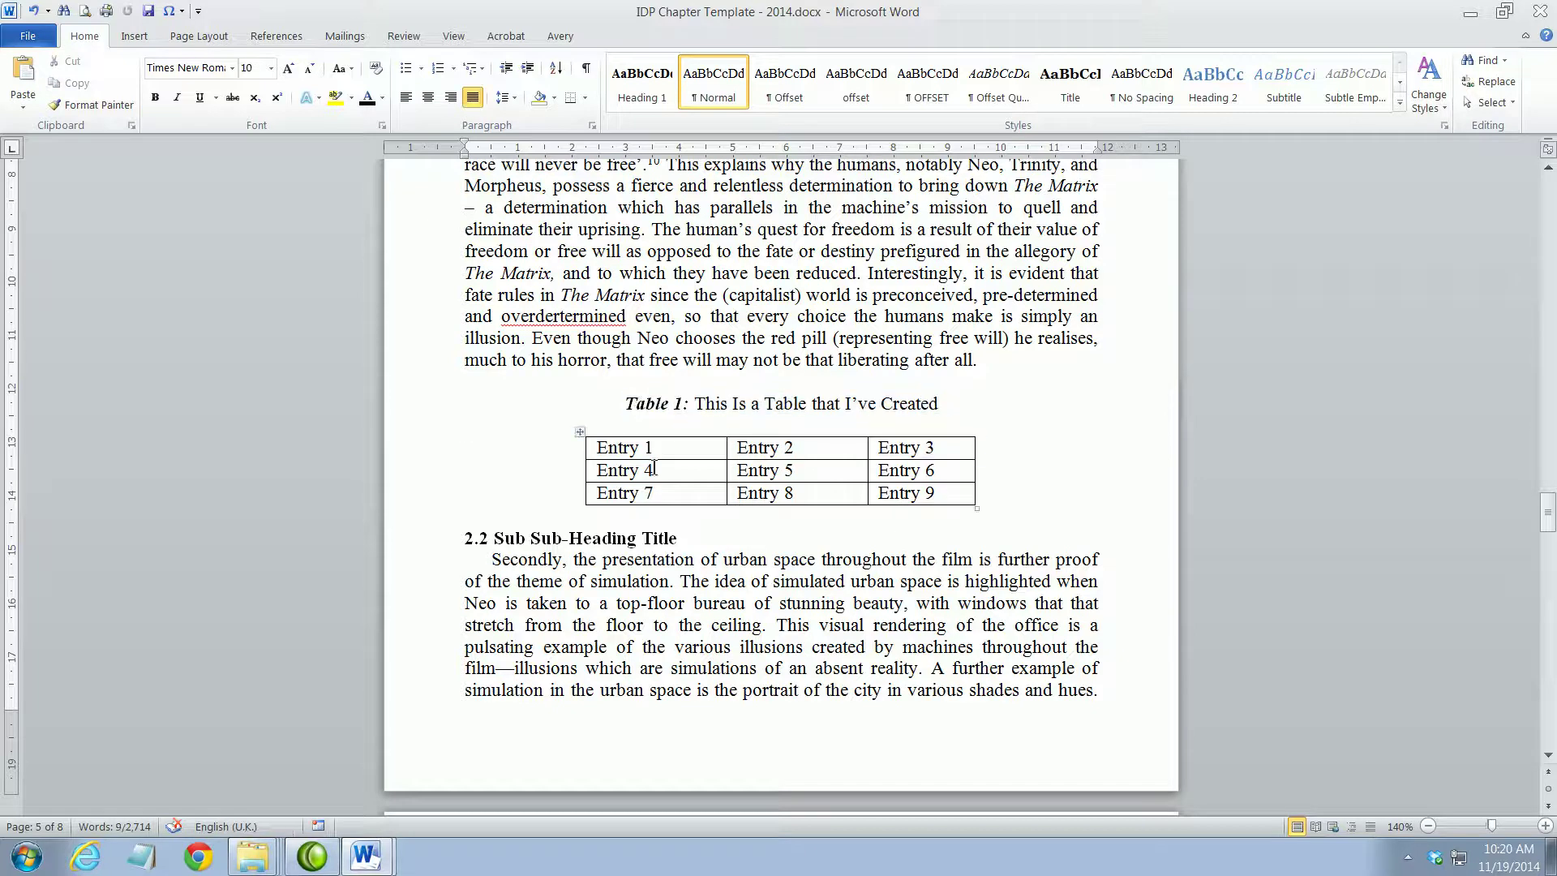
left_click(581, 434)
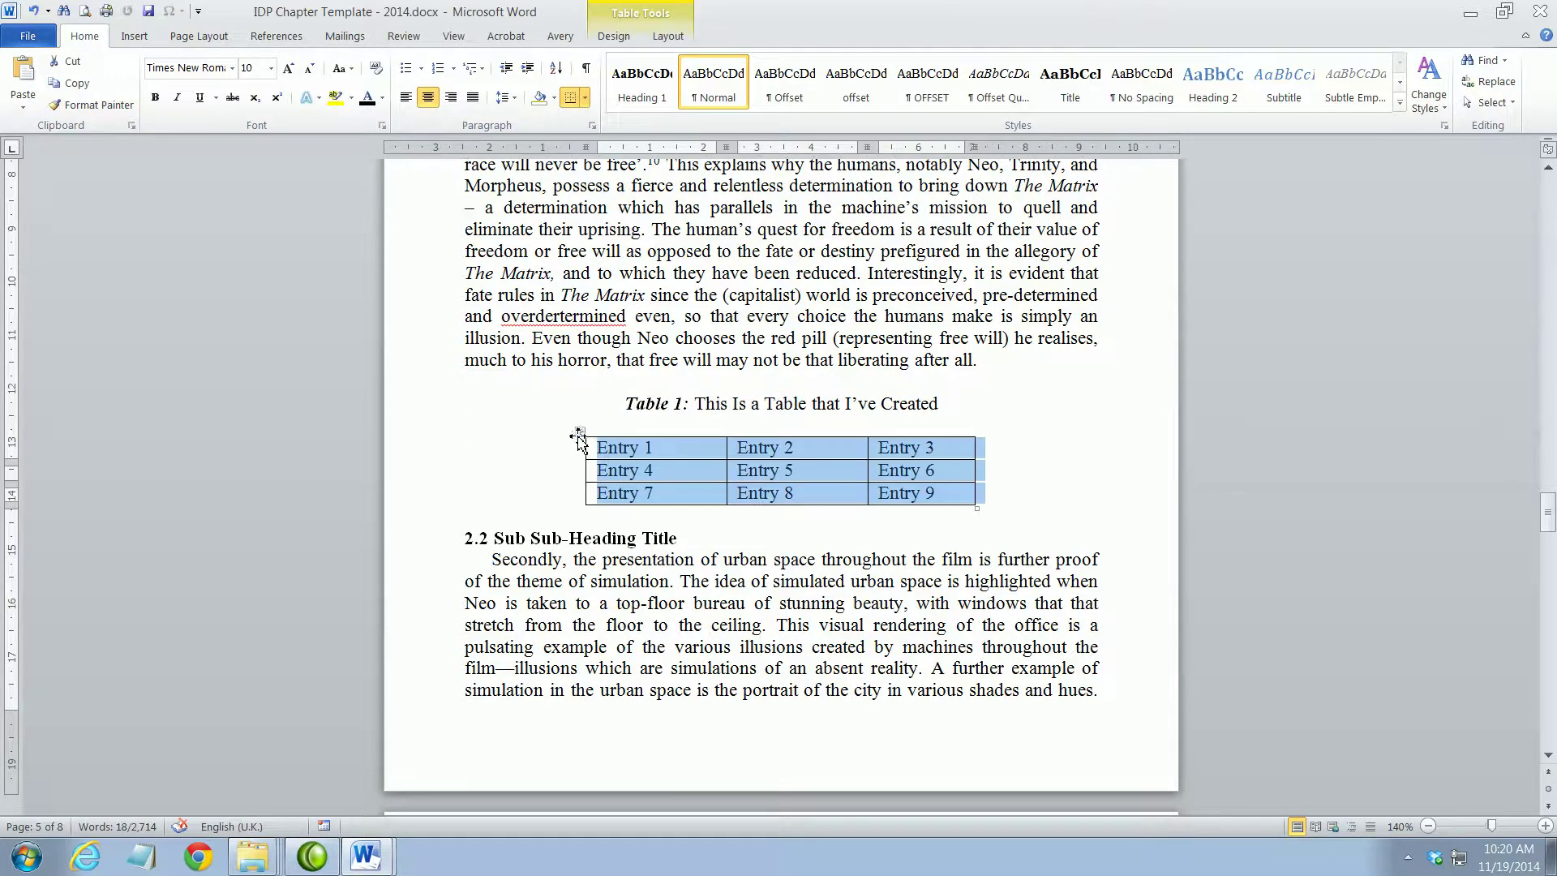
left_click(562, 520)
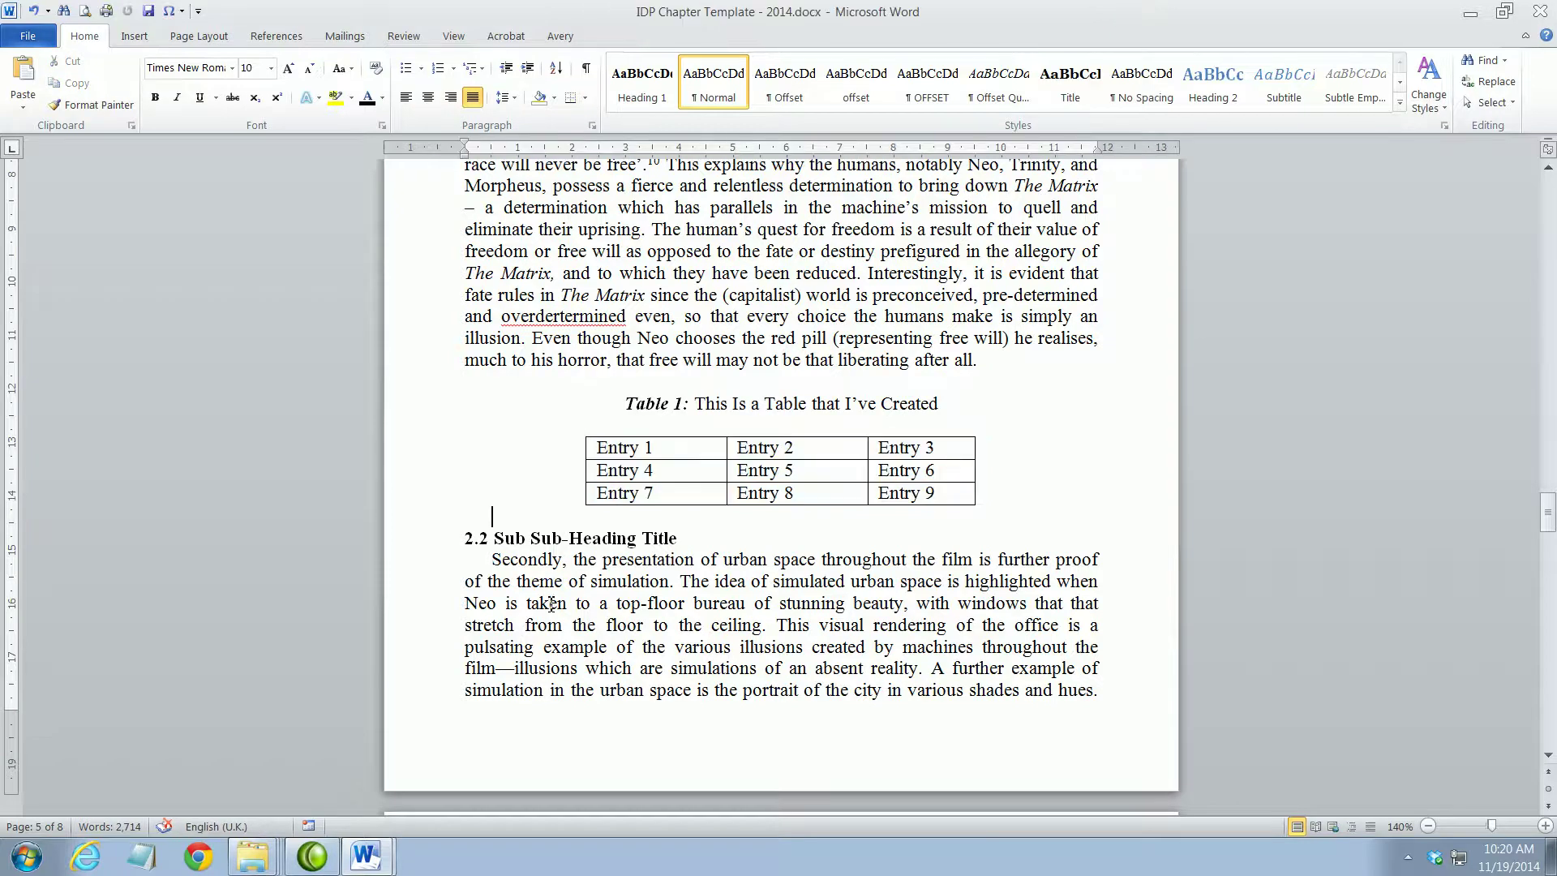
Step: Examine the blank lines above the cat picture on page 6, between the picture and the Image 1 caption, and below the caption
scroll(550, 603, "down", 15)
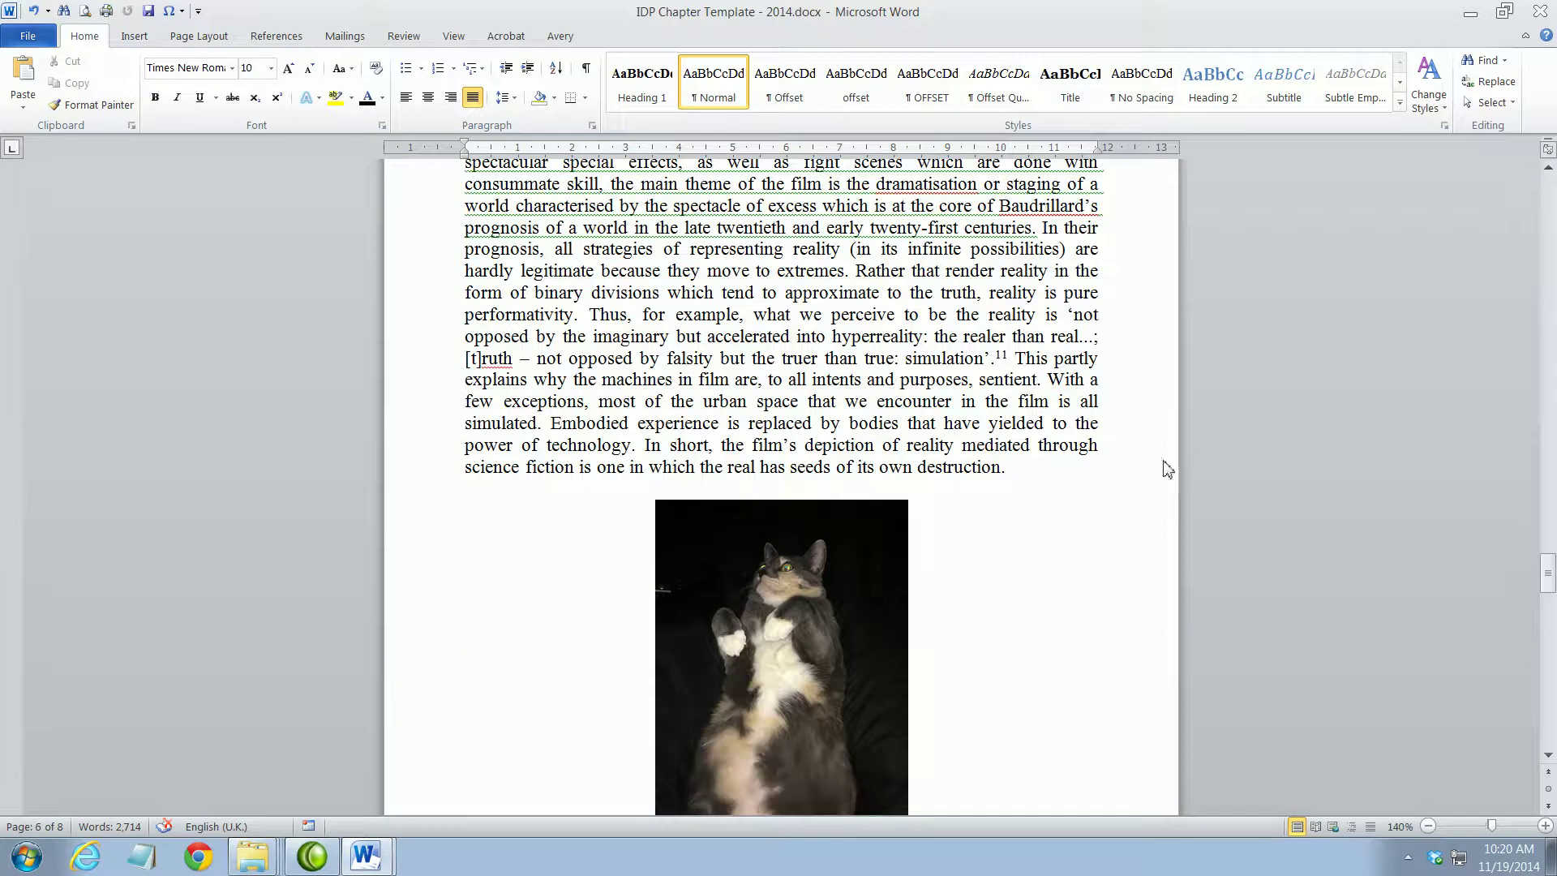
scroll(1157, 484, "down", 3)
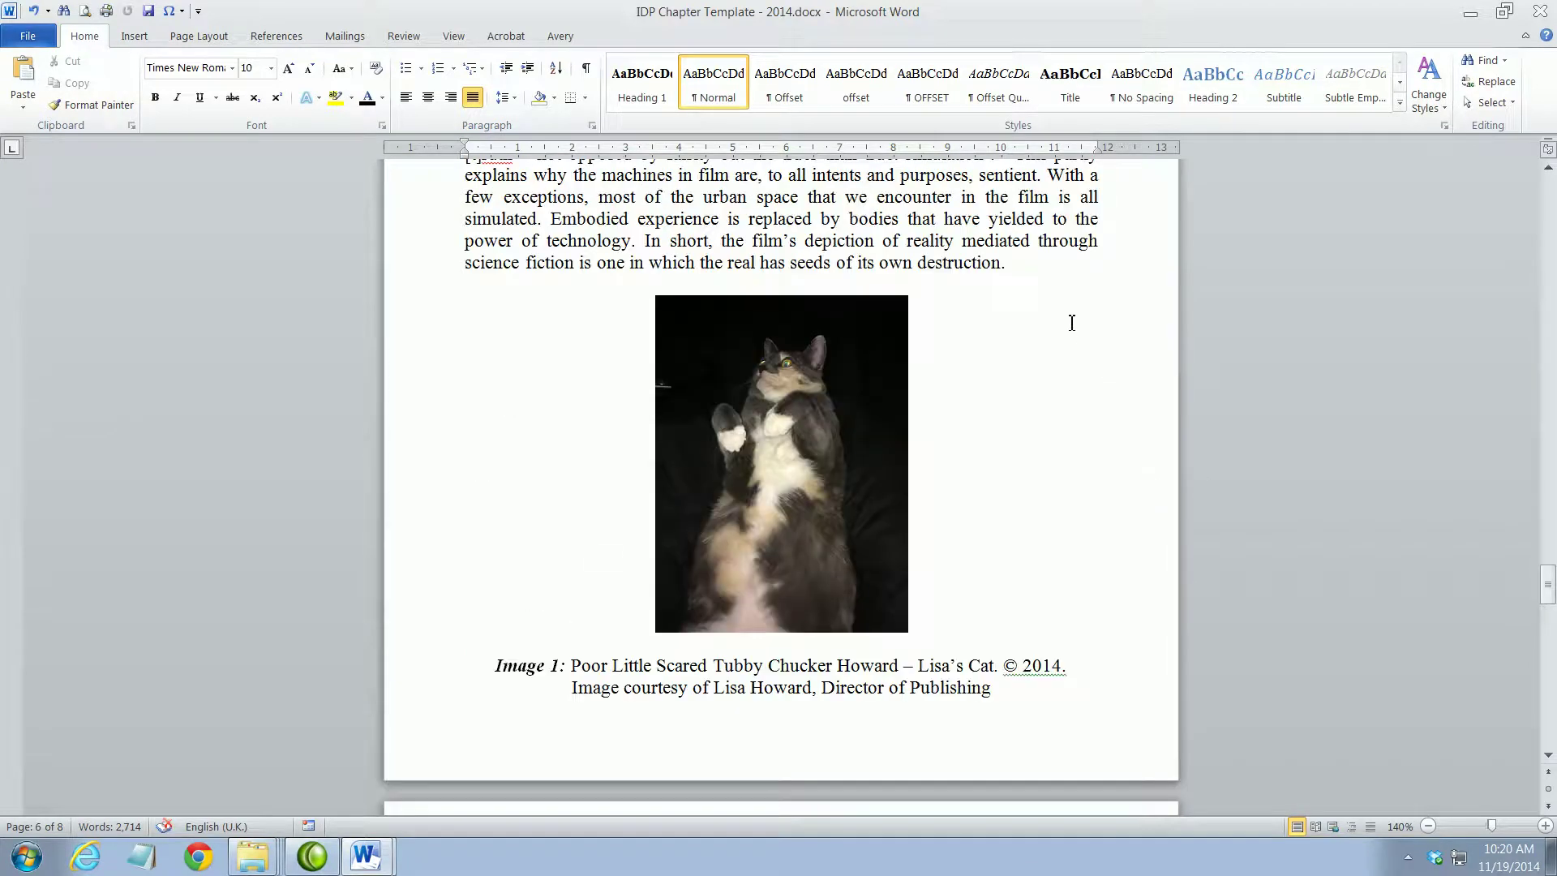
left_click(745, 283)
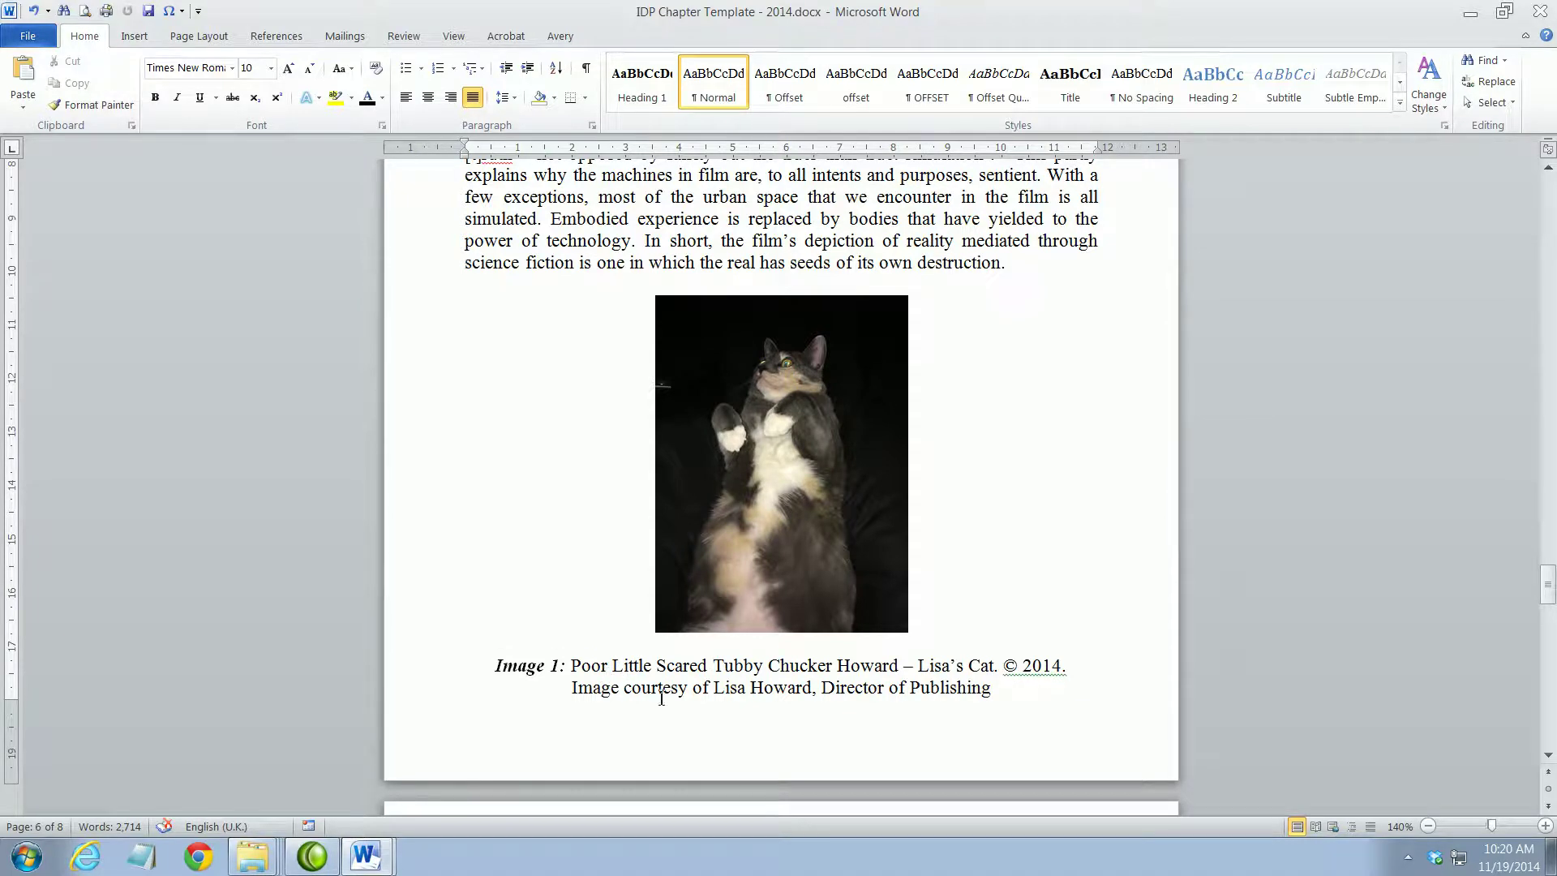
left_click(685, 626)
left_click(678, 649)
left_click(654, 690)
scroll(647, 698, "down", 2)
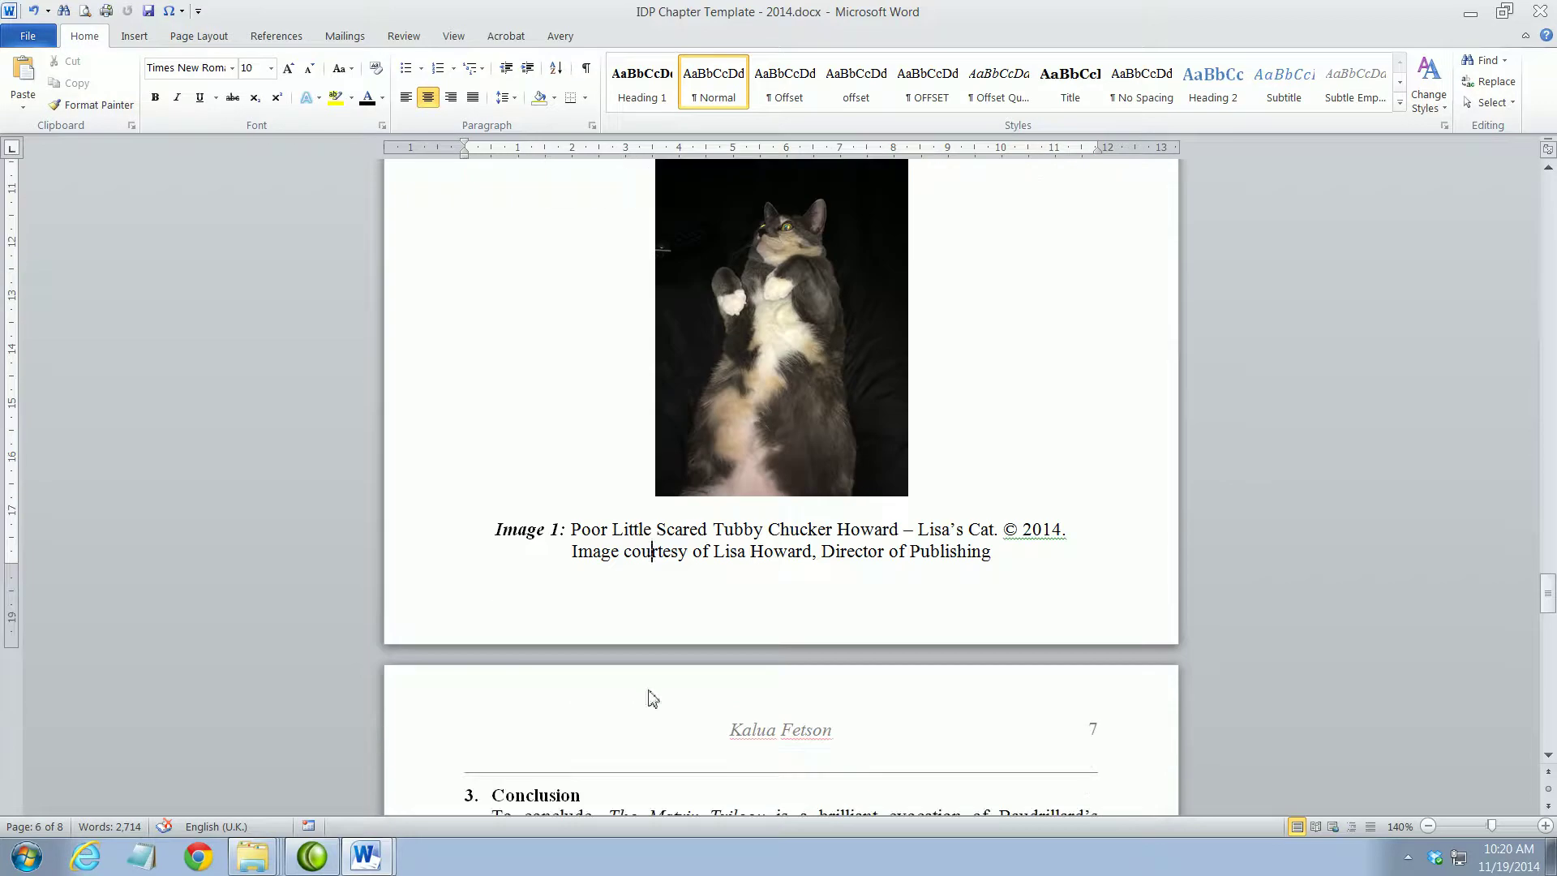
left_click(597, 567)
scroll(626, 568, "up", 3)
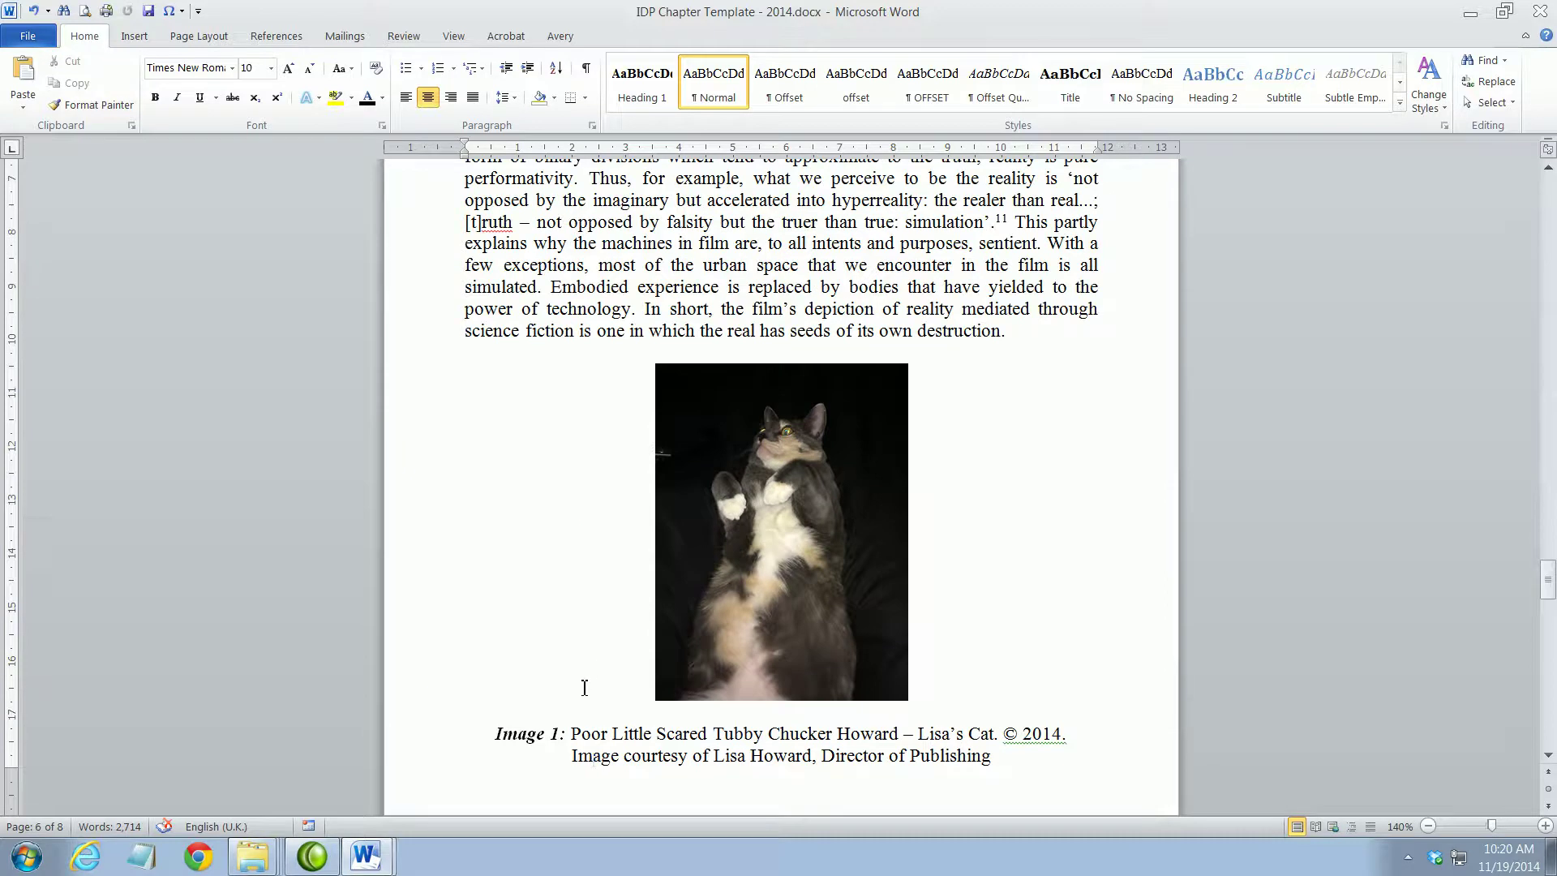
scroll(584, 688, "up", 2)
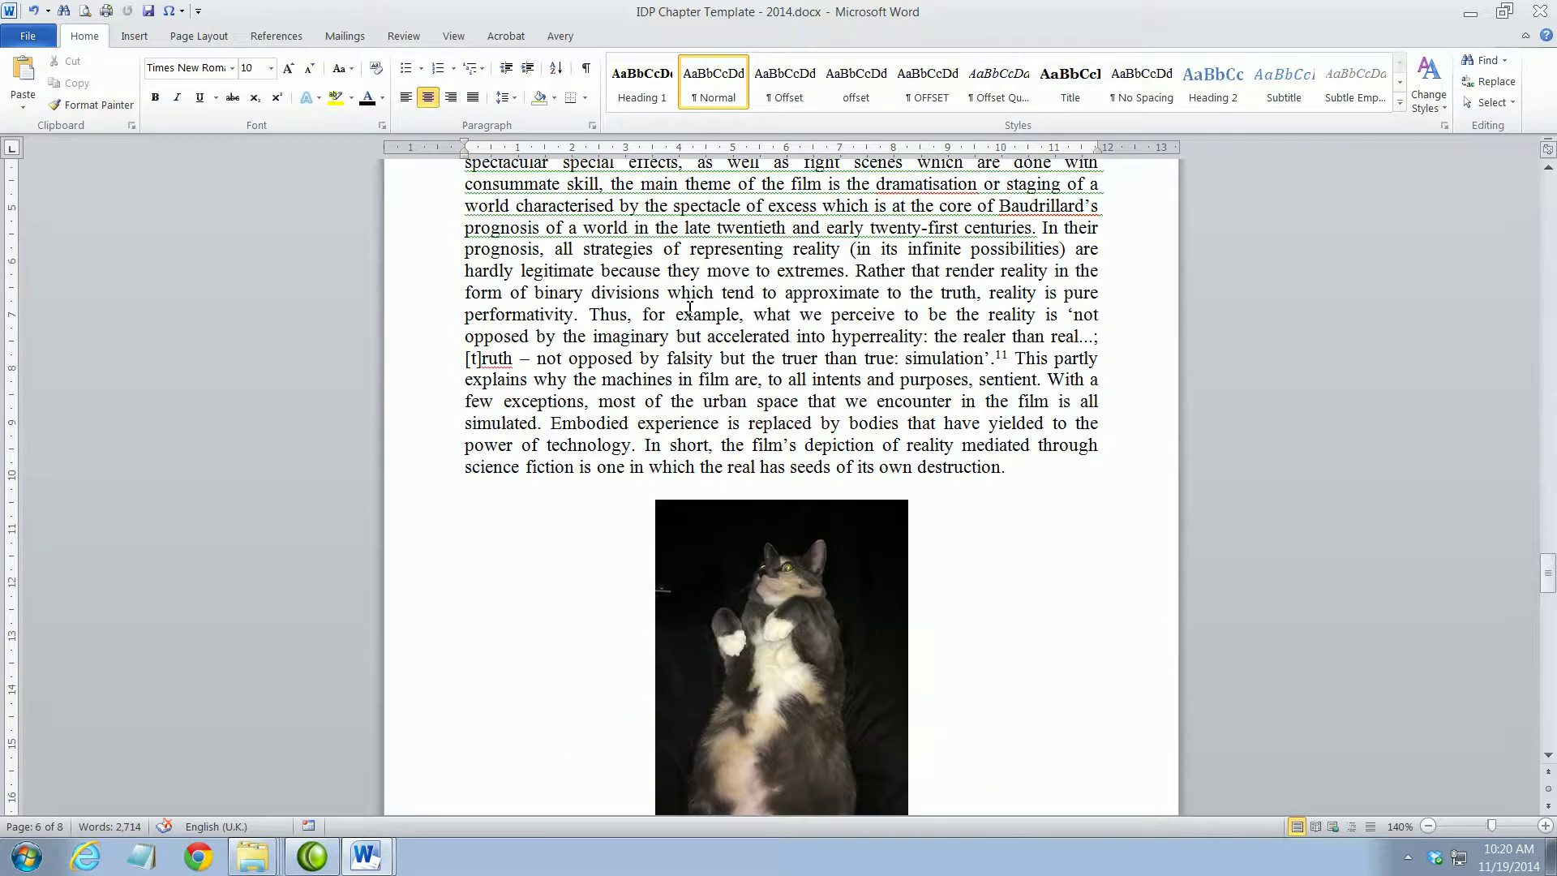
scroll(678, 324, "down", 6)
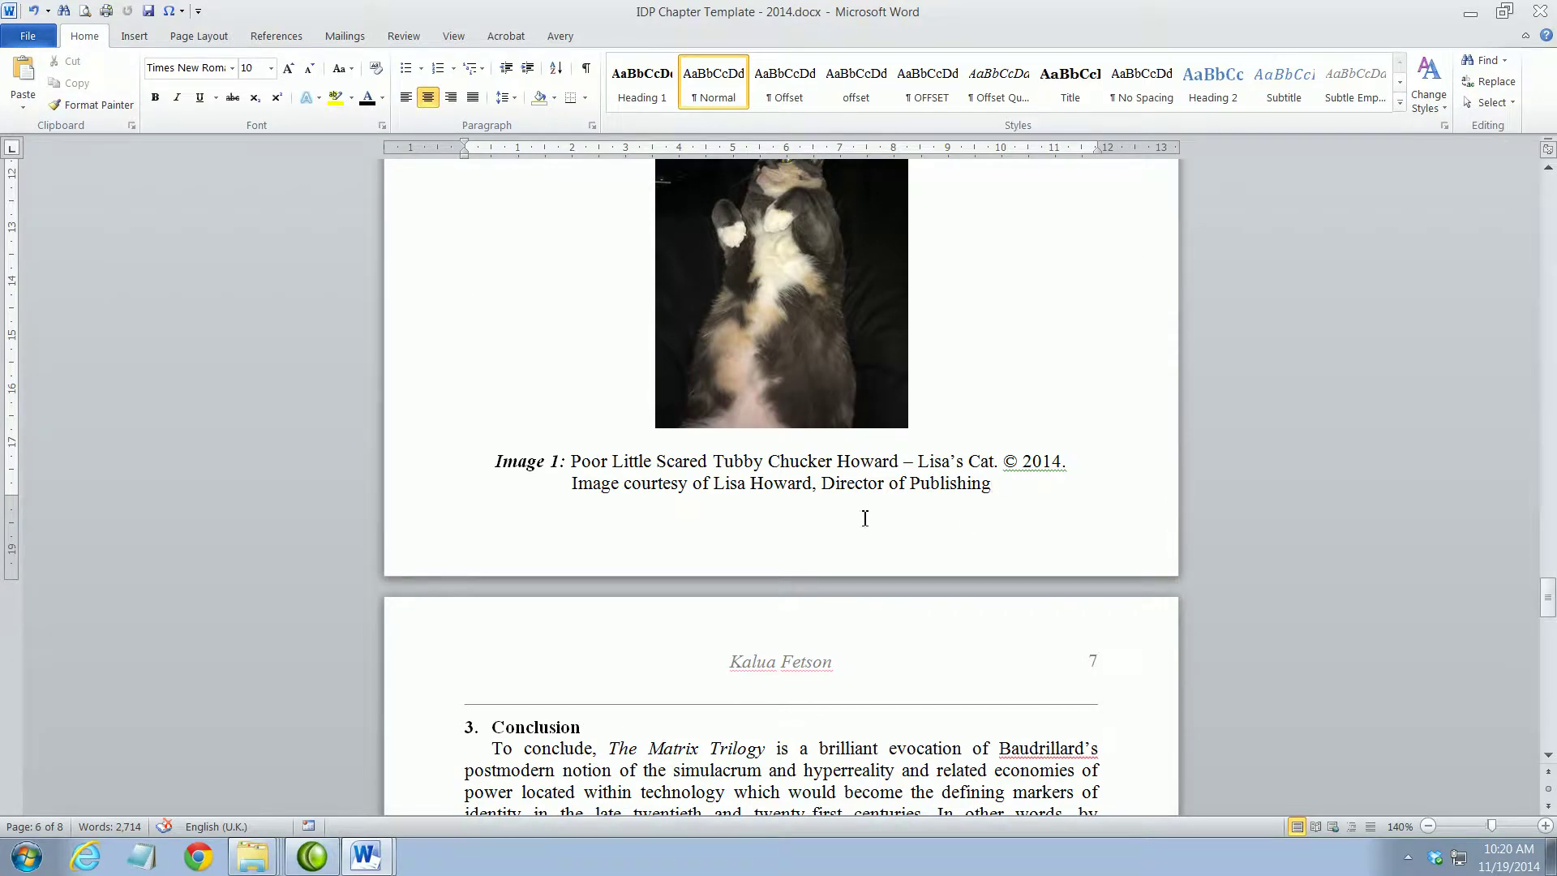
Step: Examine the blank line between the last paragraph of the Conclusion and the Notes heading on page 7
scroll(661, 493, "down", 9)
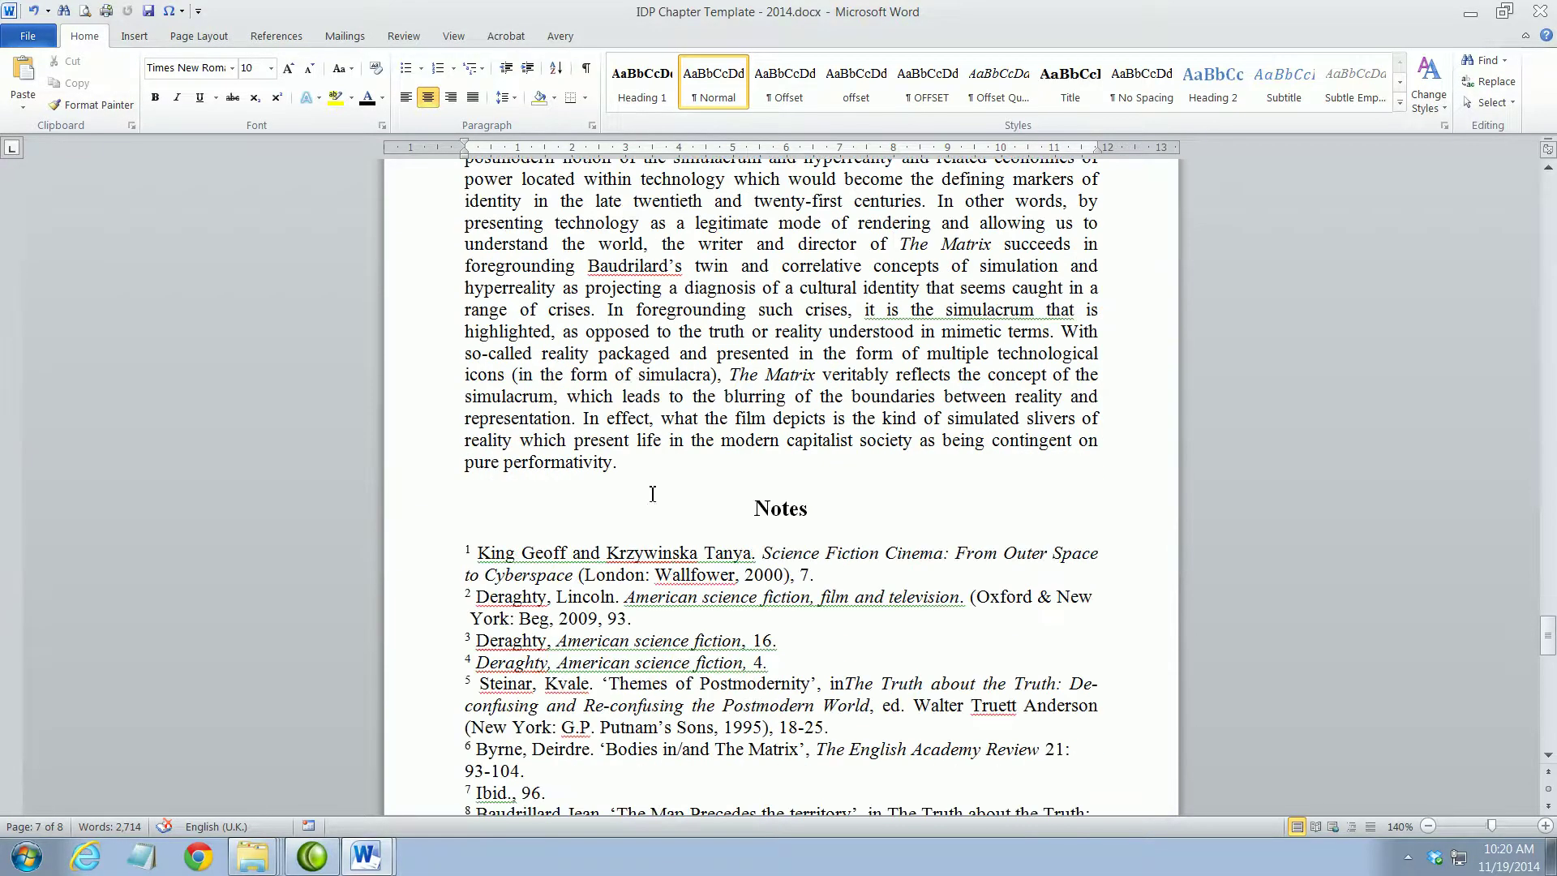
left_click(501, 496)
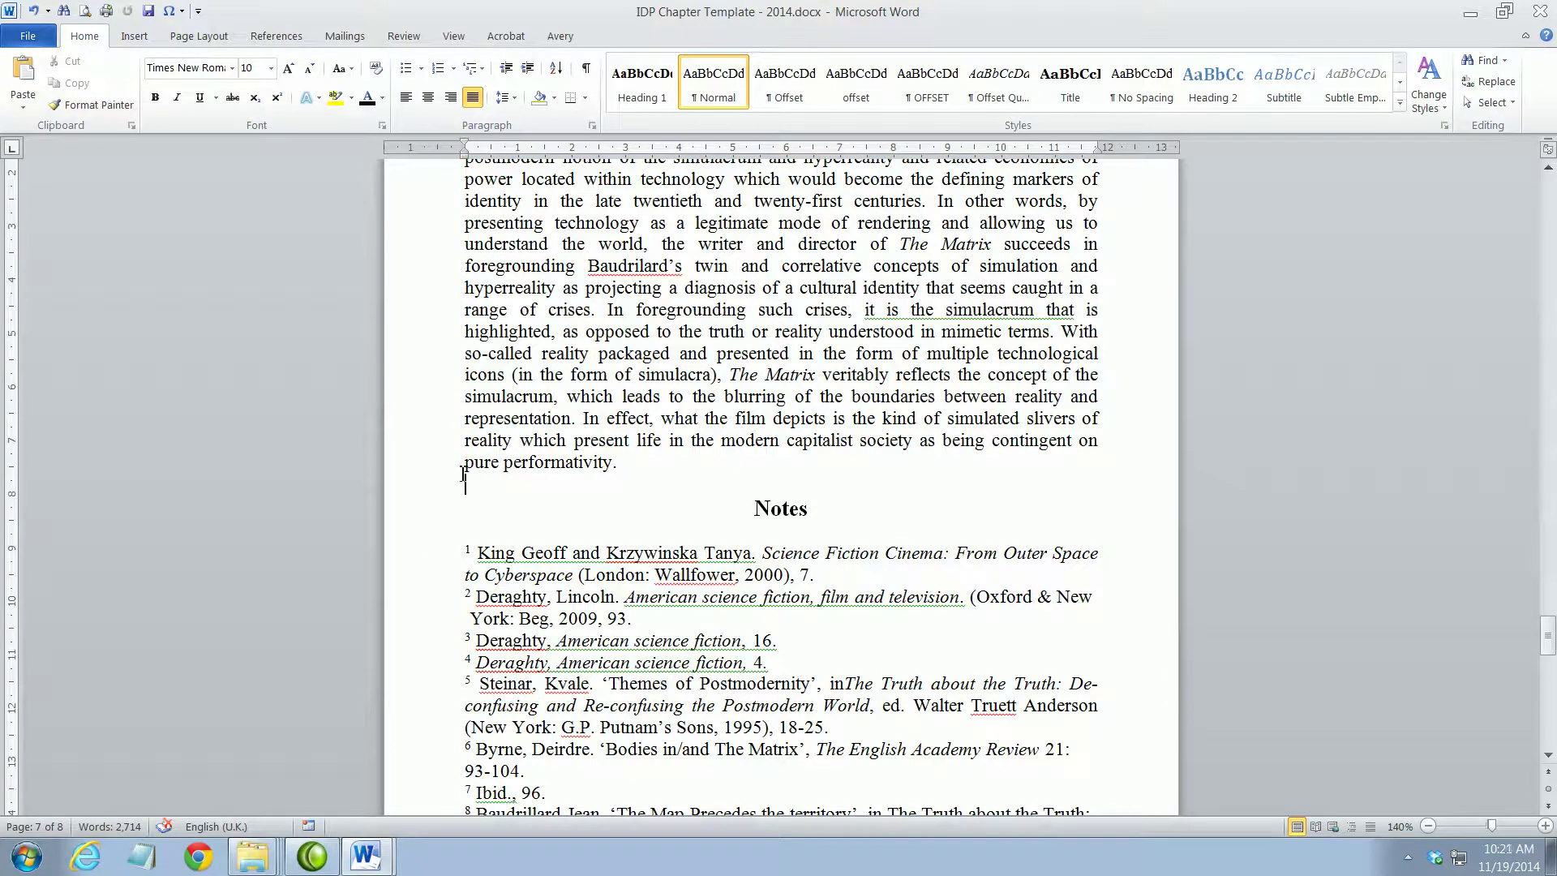
left_click_drag(466, 466, 620, 467)
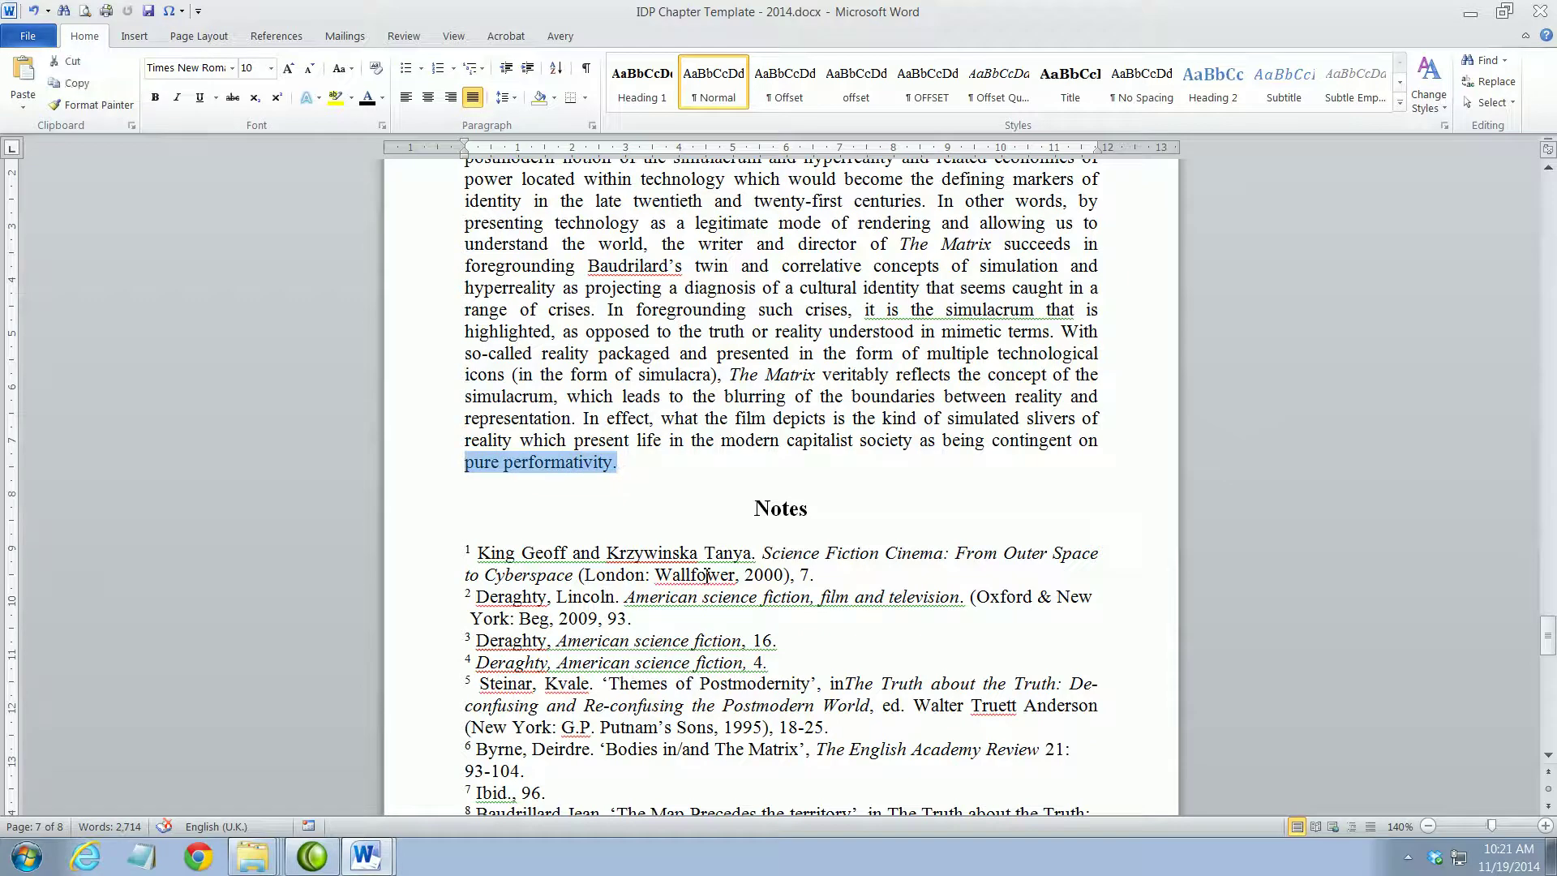
left_click(761, 510)
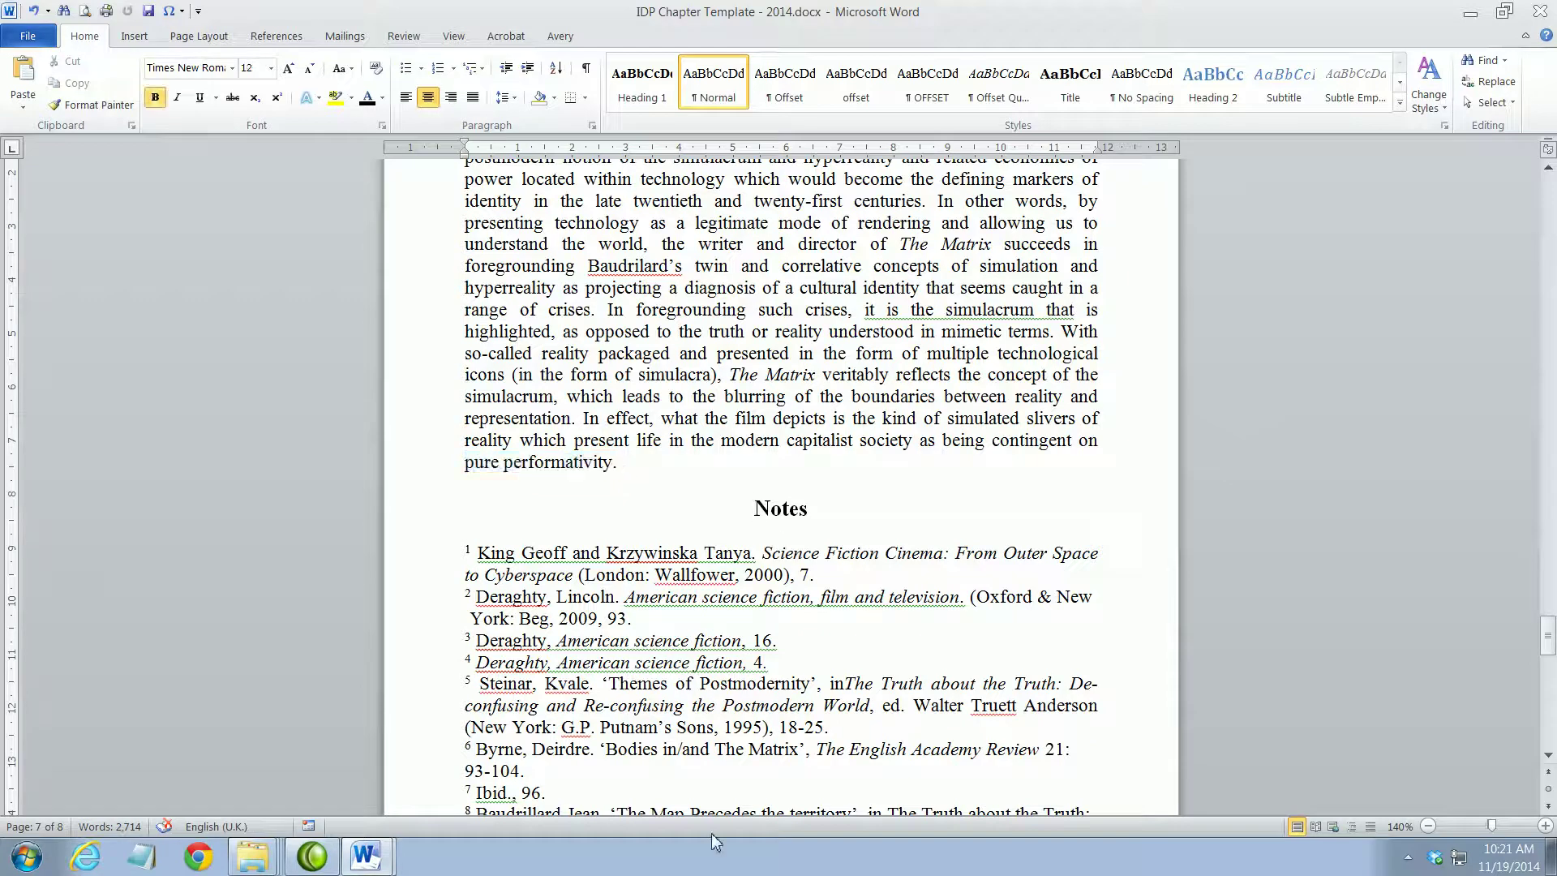
Step: Apply 0 pt spacing before and after with single line spacing to everything from the first note through the bibliography
scroll(777, 597, "down", 3)
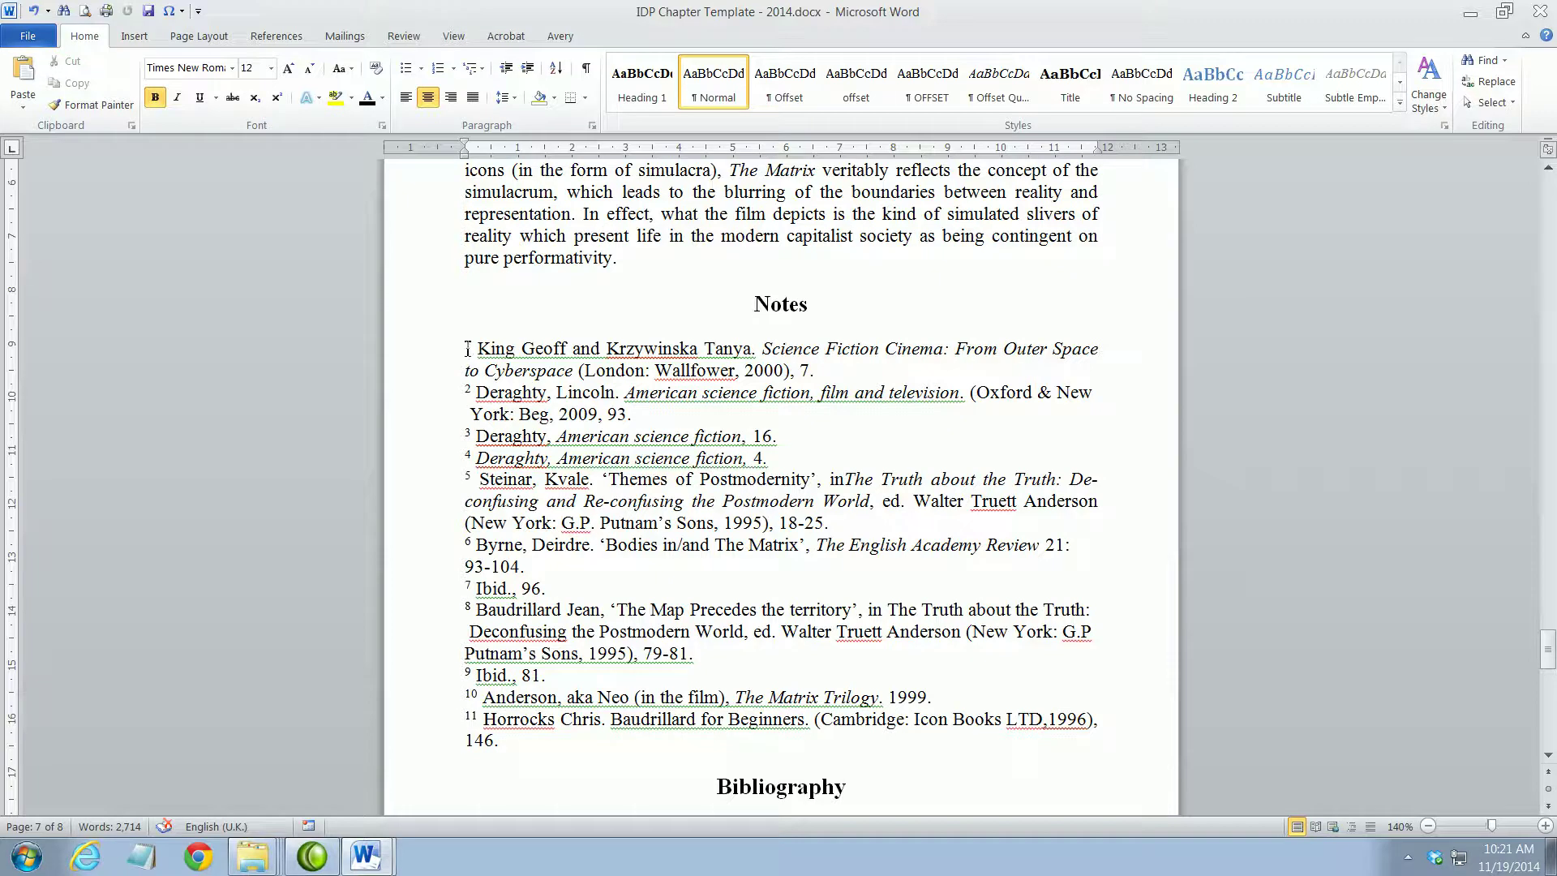
left_click_drag(466, 349, 1086, 811)
scroll(1056, 680, "up", 20)
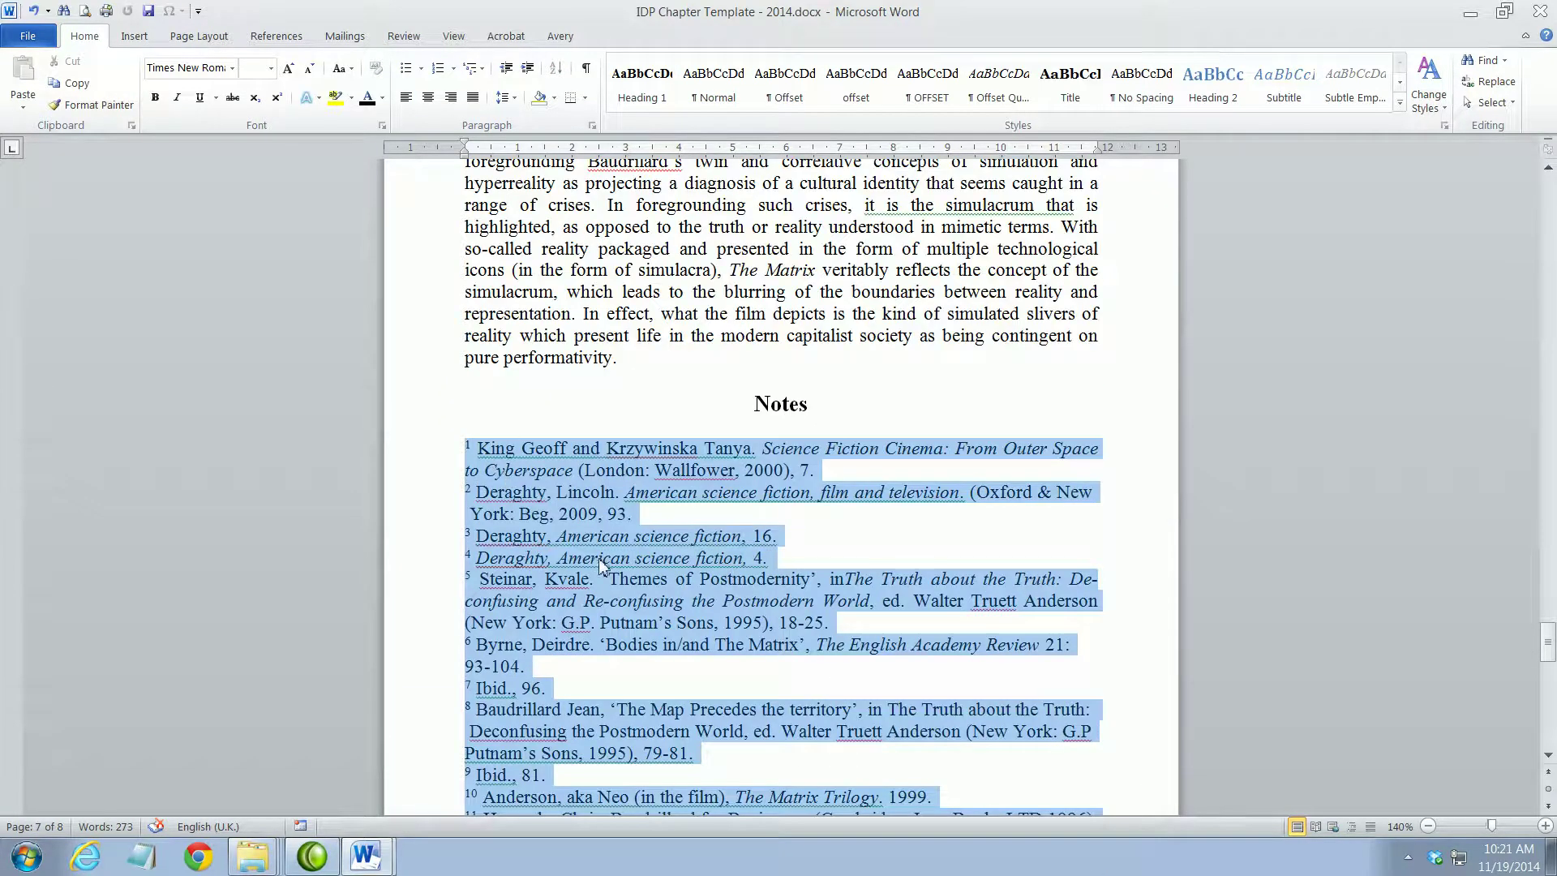
right_click(528, 482)
left_click(598, 608)
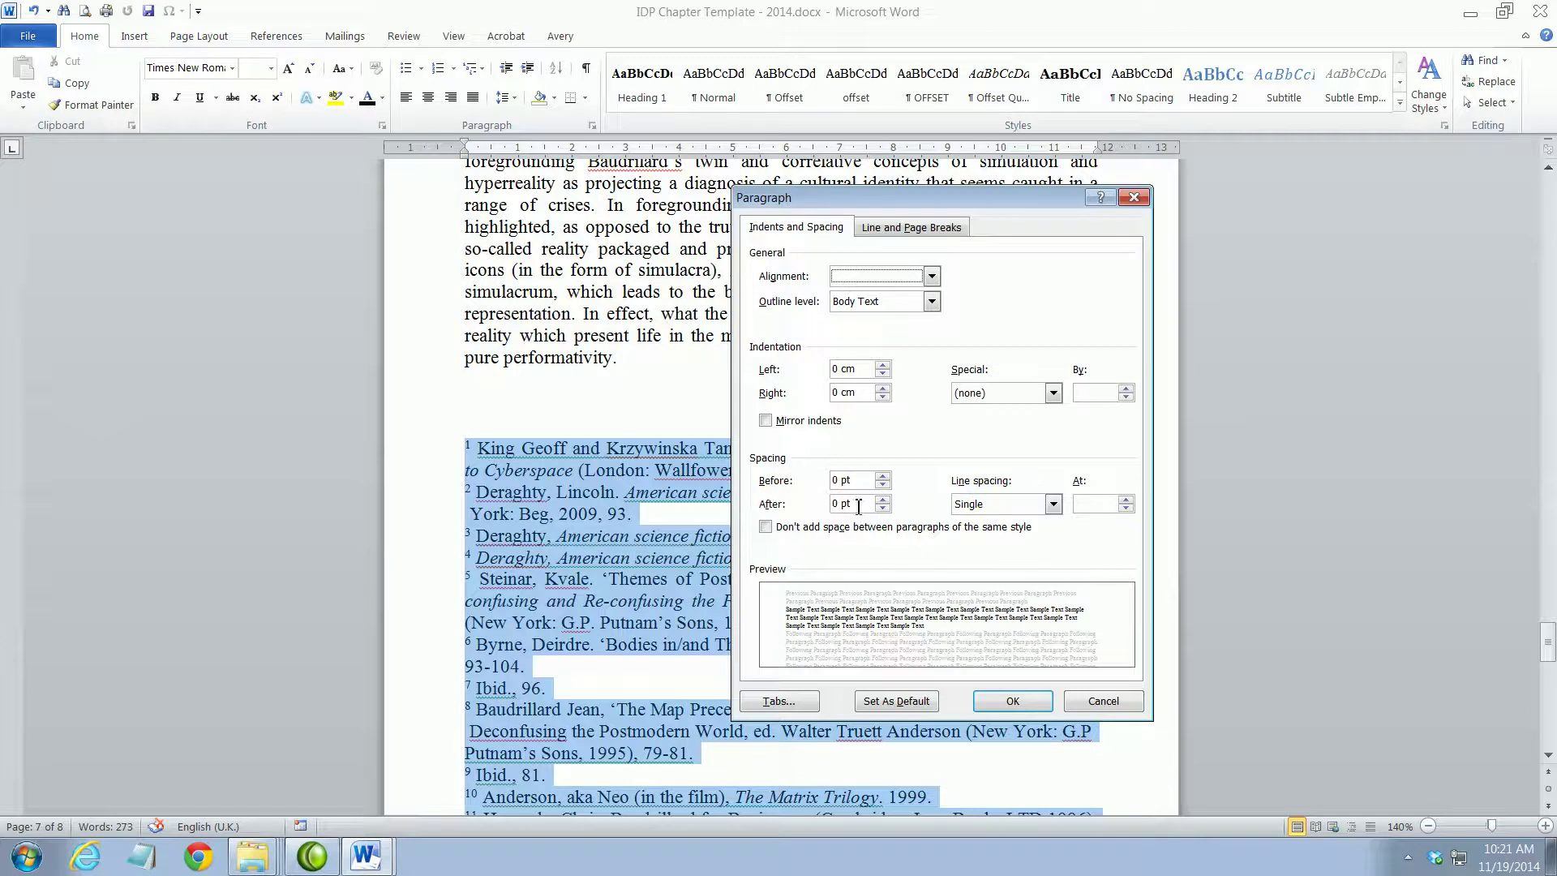
left_click(1008, 703)
left_click(652, 578)
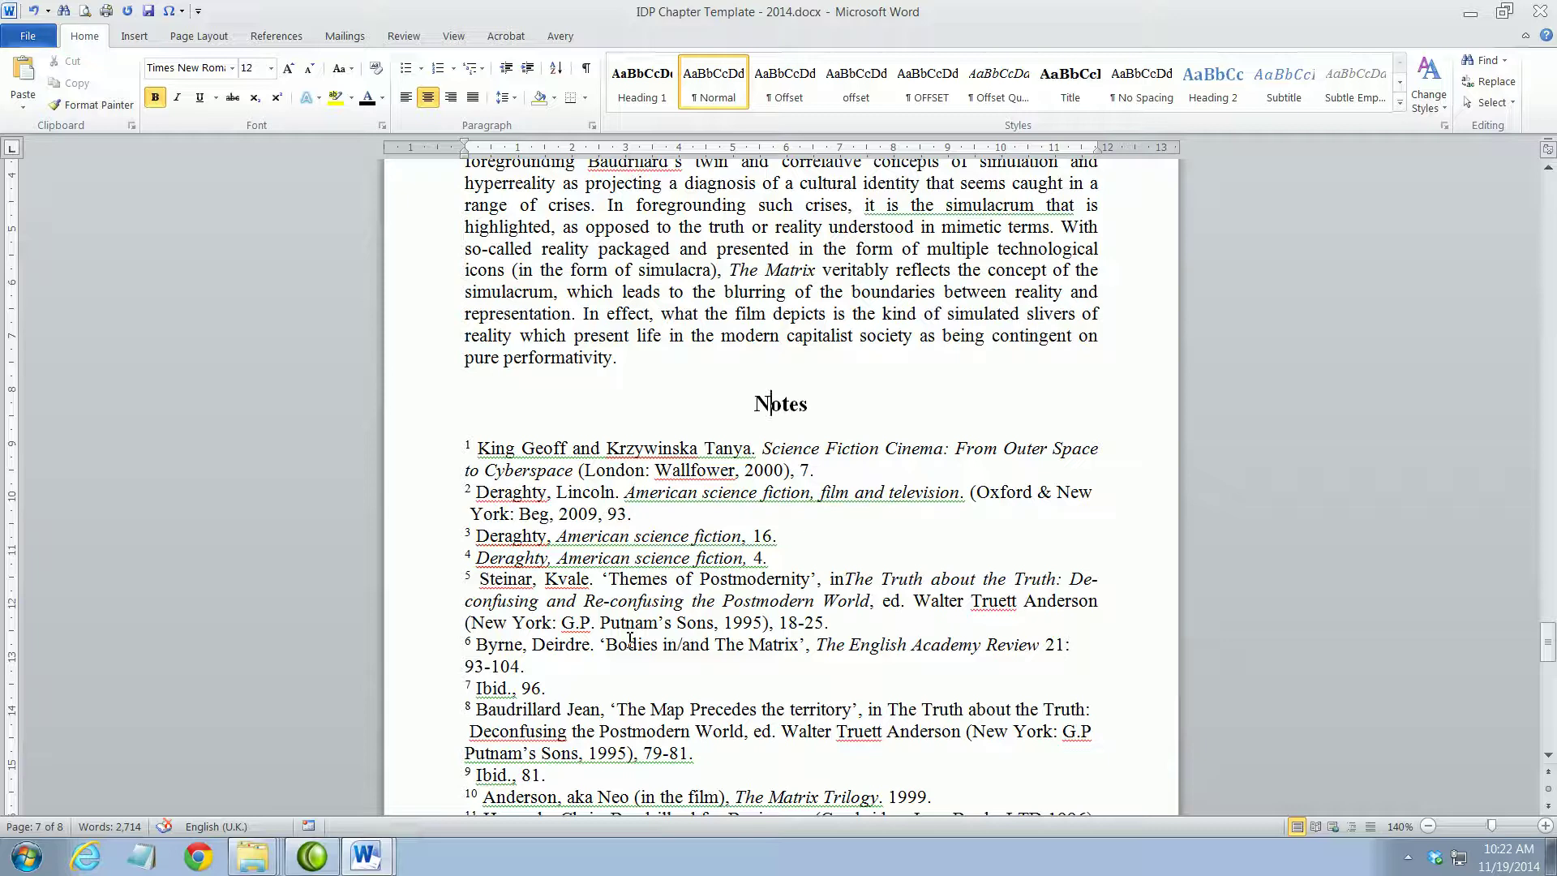
Step: Examine the spacing between the individual notes and the blank line after the last note
left_click(631, 601)
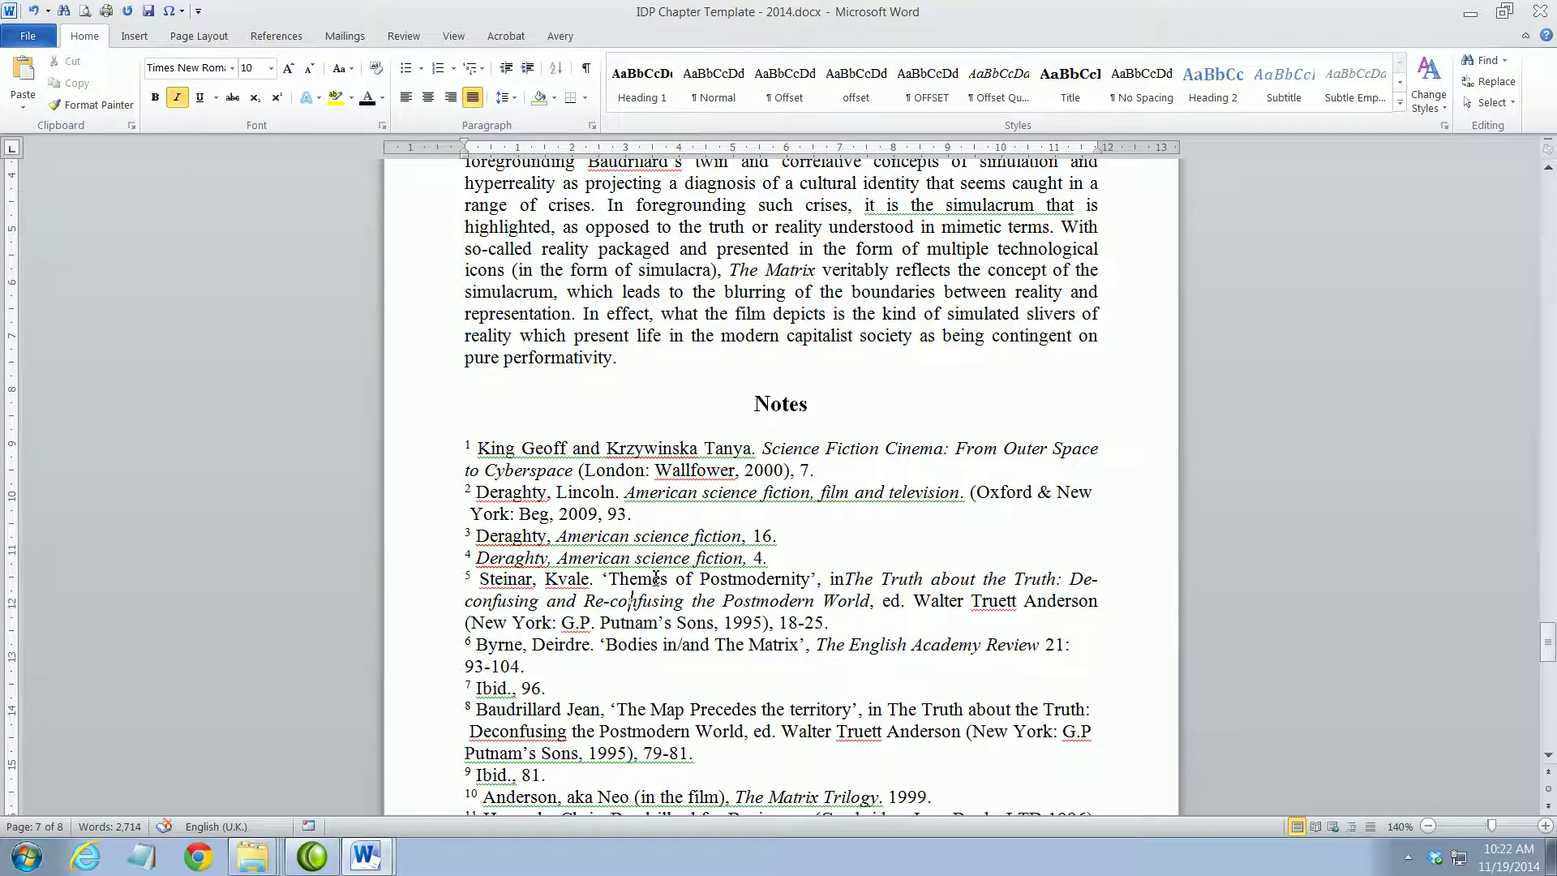
scroll(656, 580, "down", 3)
left_click_drag(468, 243, 503, 637)
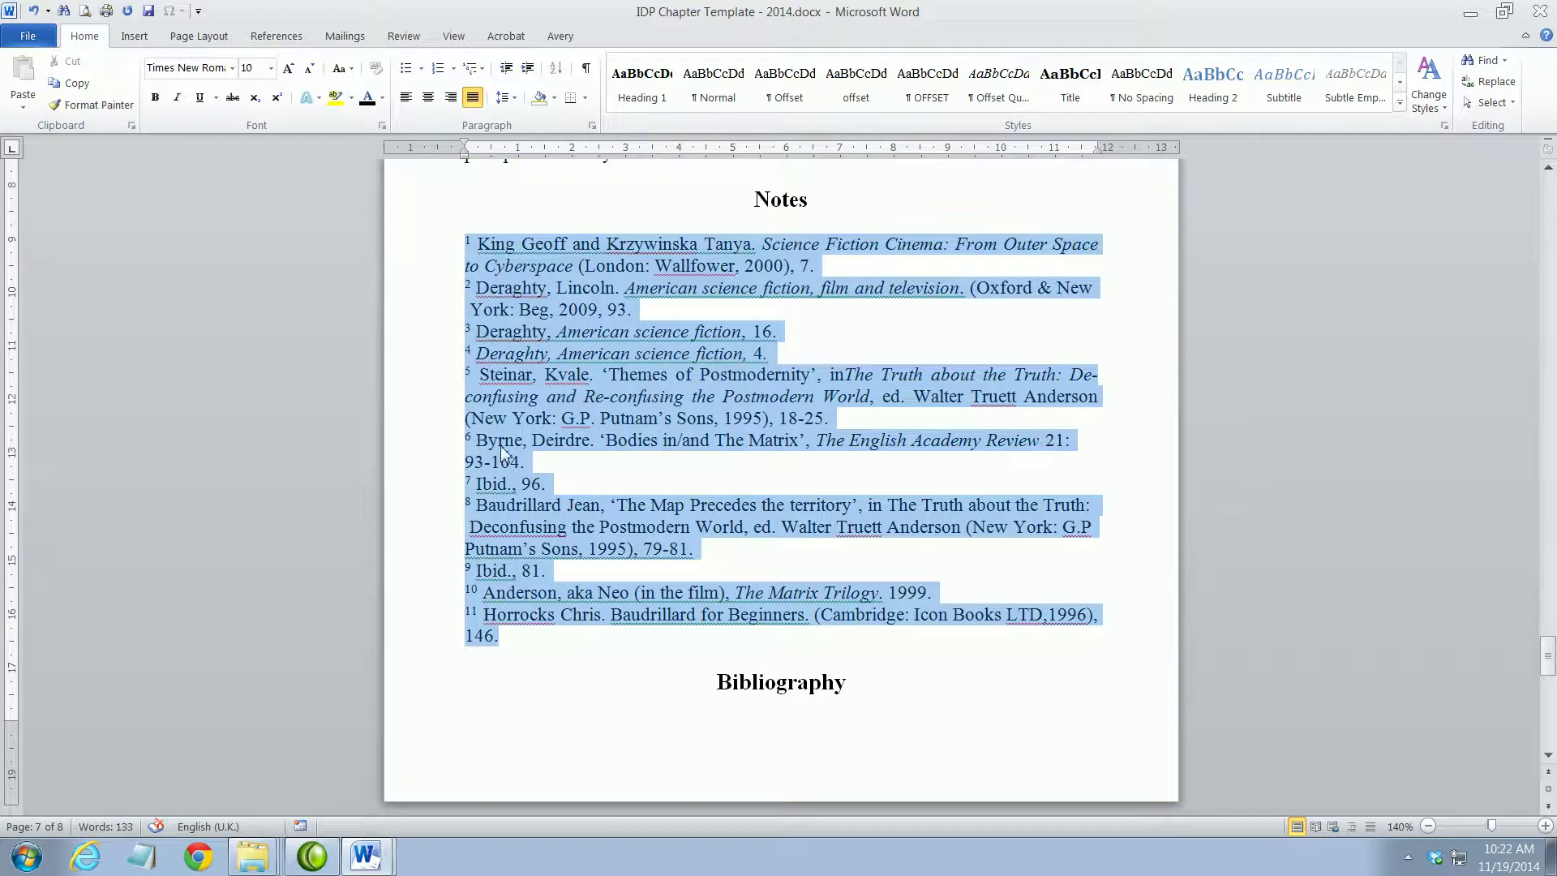
left_click(502, 661)
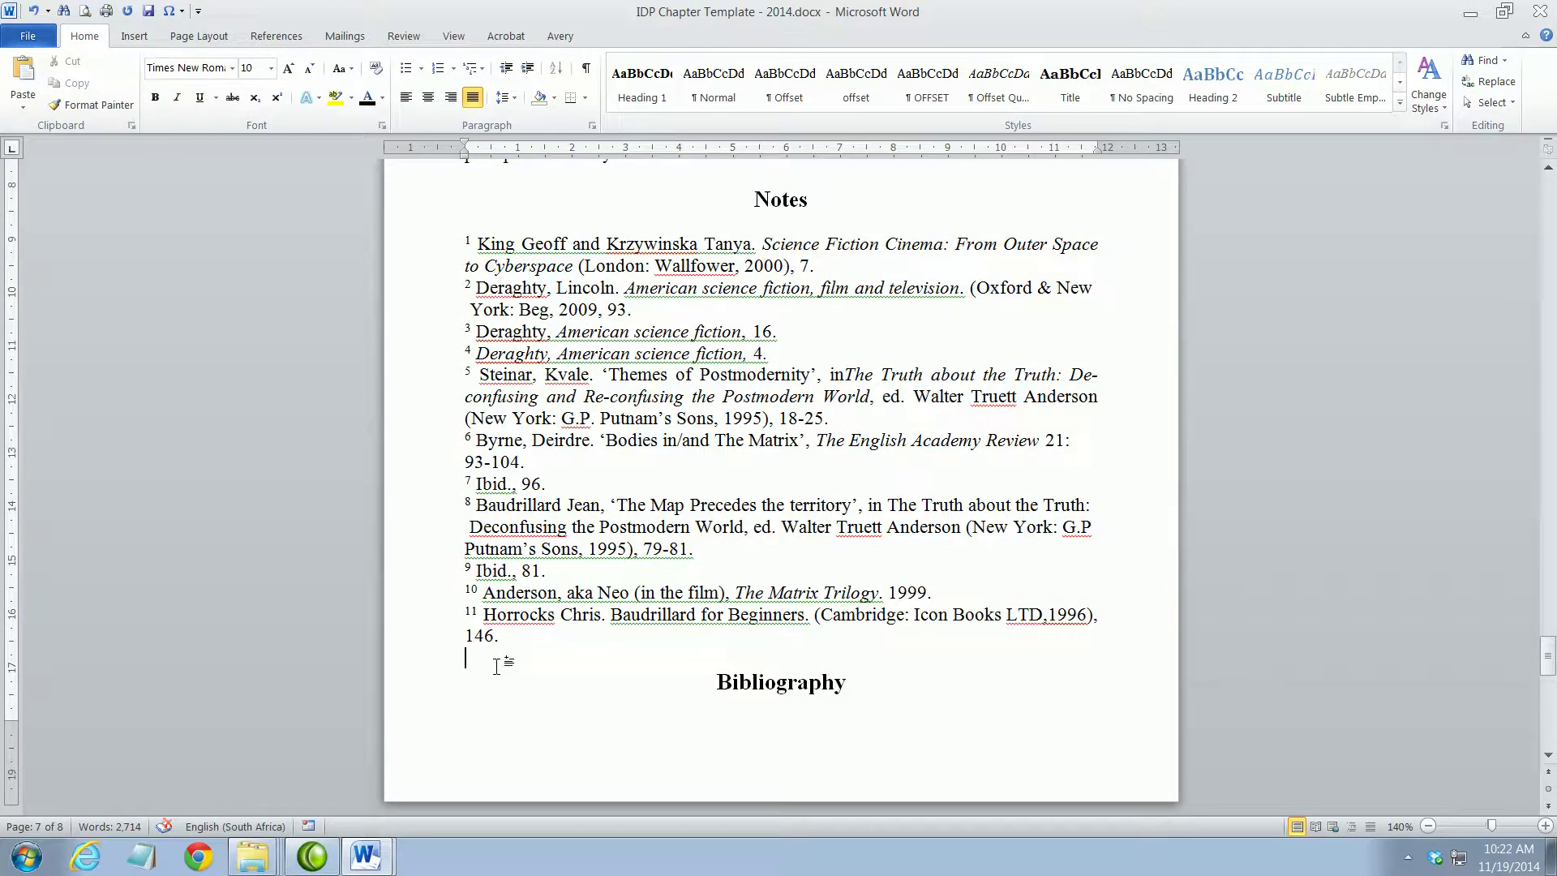
Step: Examine the spacing between the Bibliography heading on page 7 and the first entry on page 8
scroll(519, 641, "down", 2)
scroll(524, 624, "down", 2)
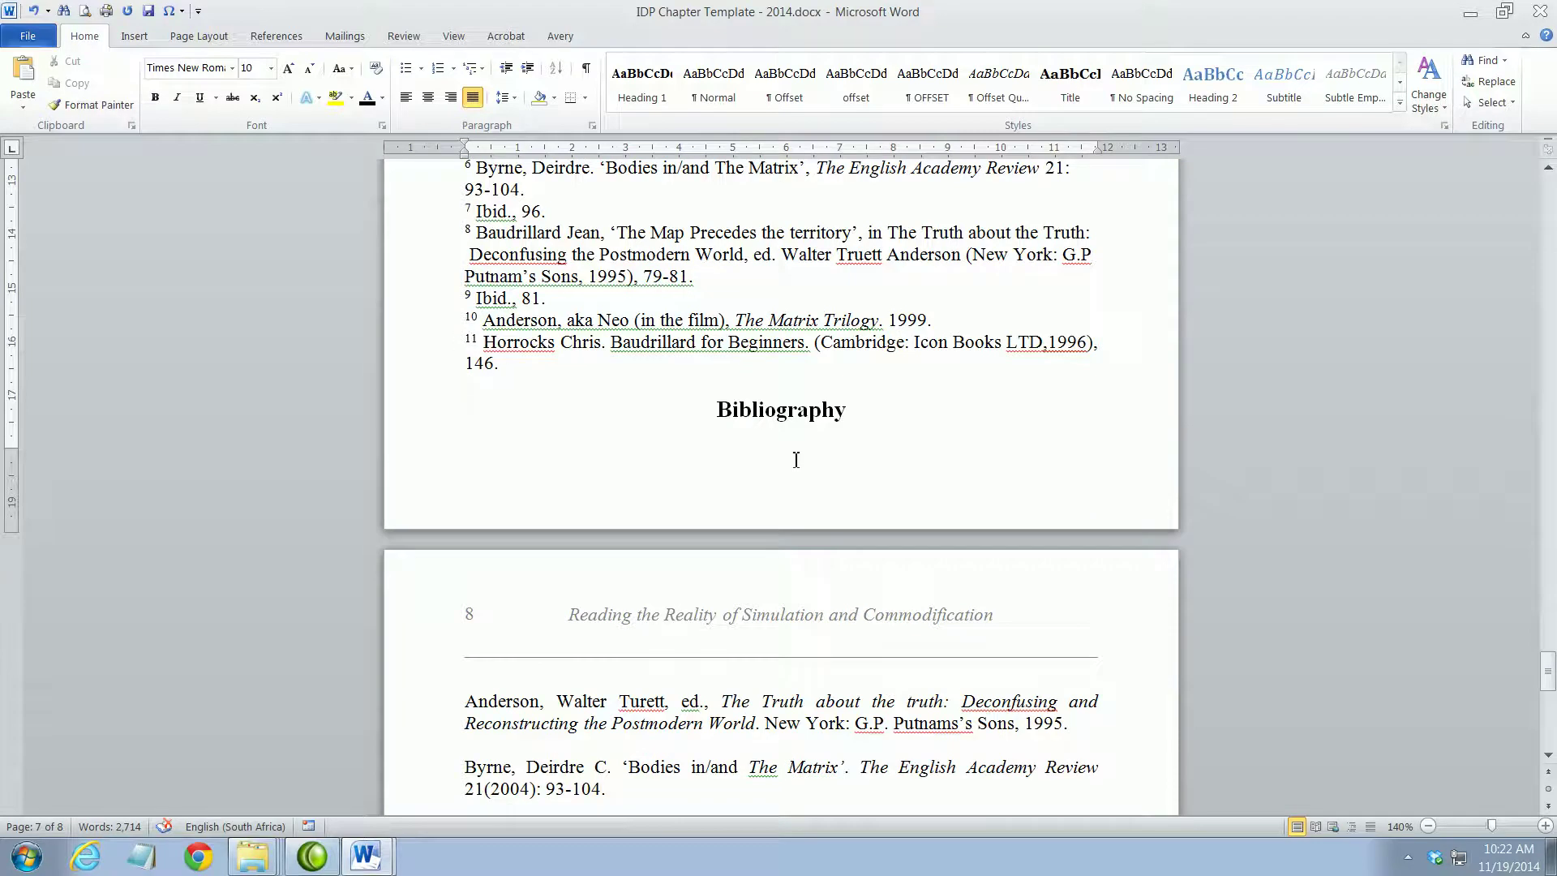
left_click(769, 423)
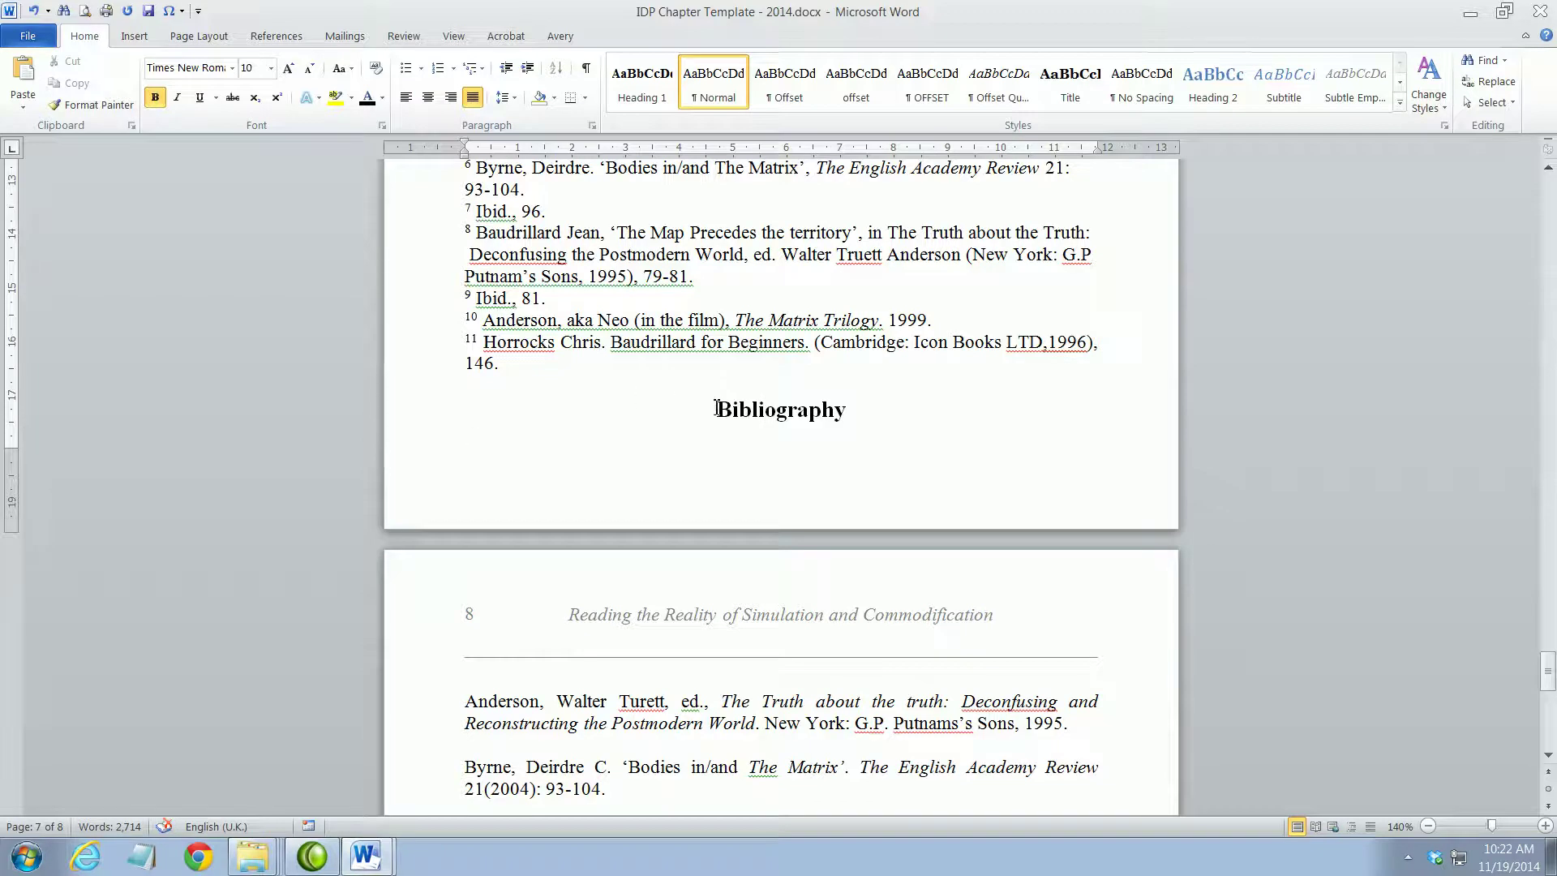
left_click(779, 778)
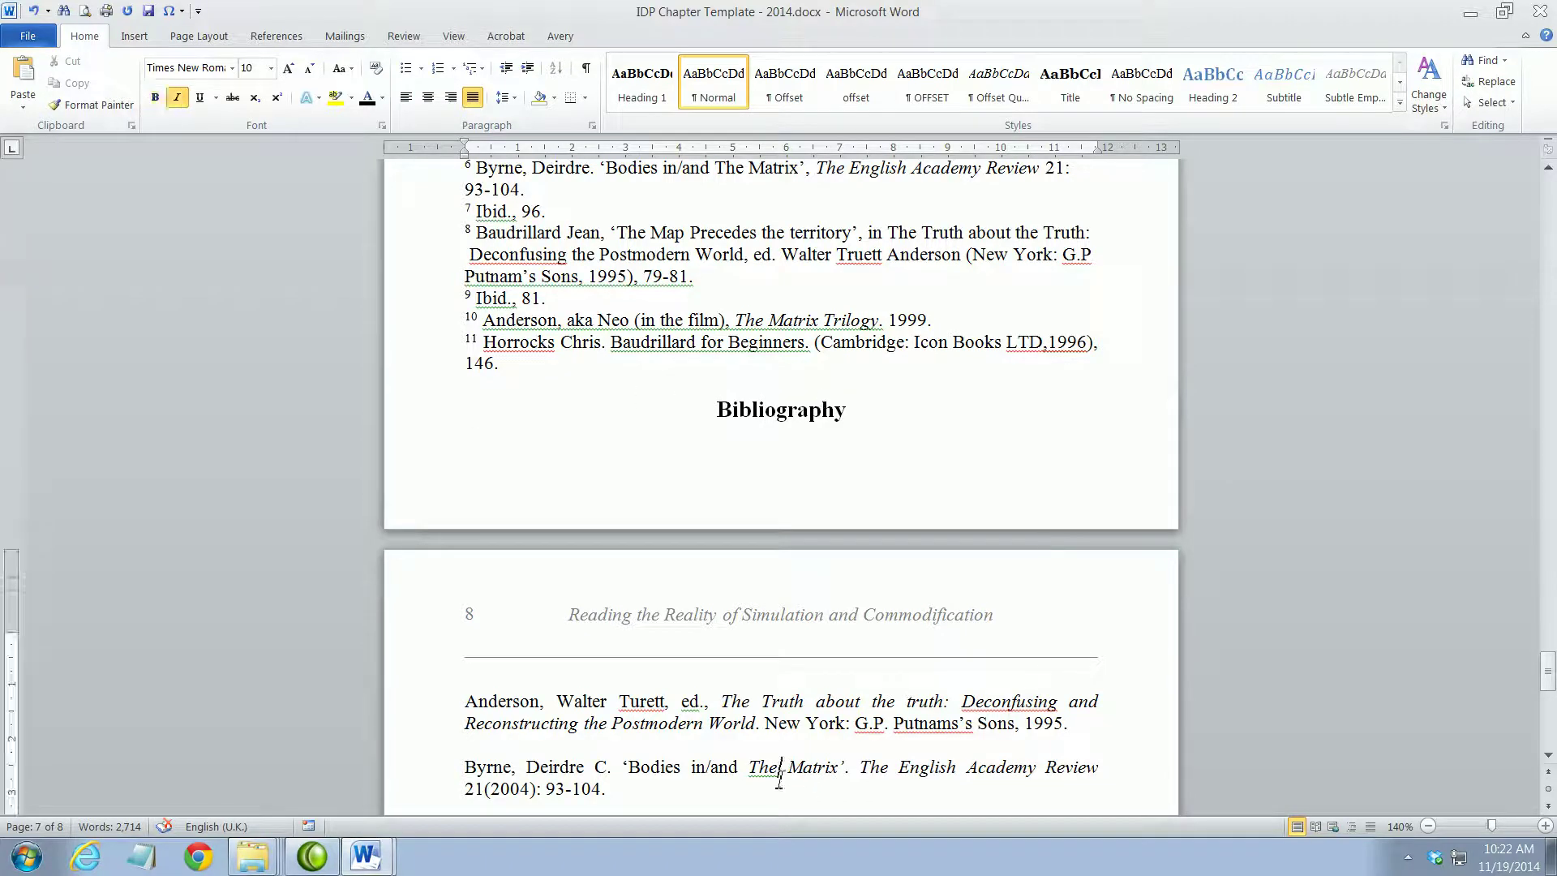
left_click(464, 700)
scroll(477, 777, "down", 5)
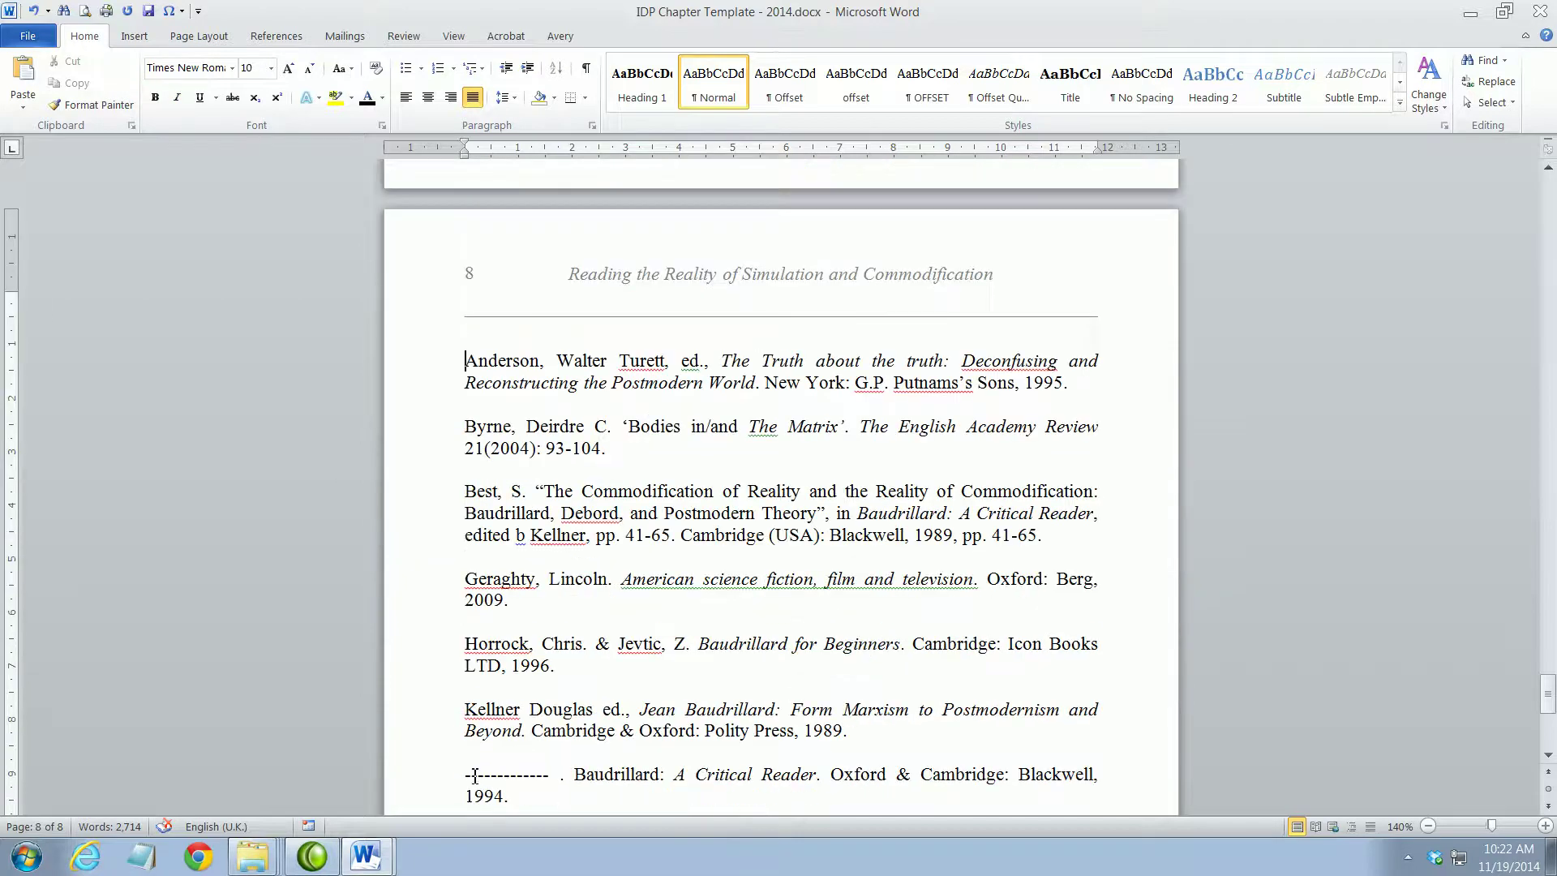
Step: Examine the blank lines between the bibliography entries and before the author's biography line on page 8
left_click_drag(464, 360, 779, 681)
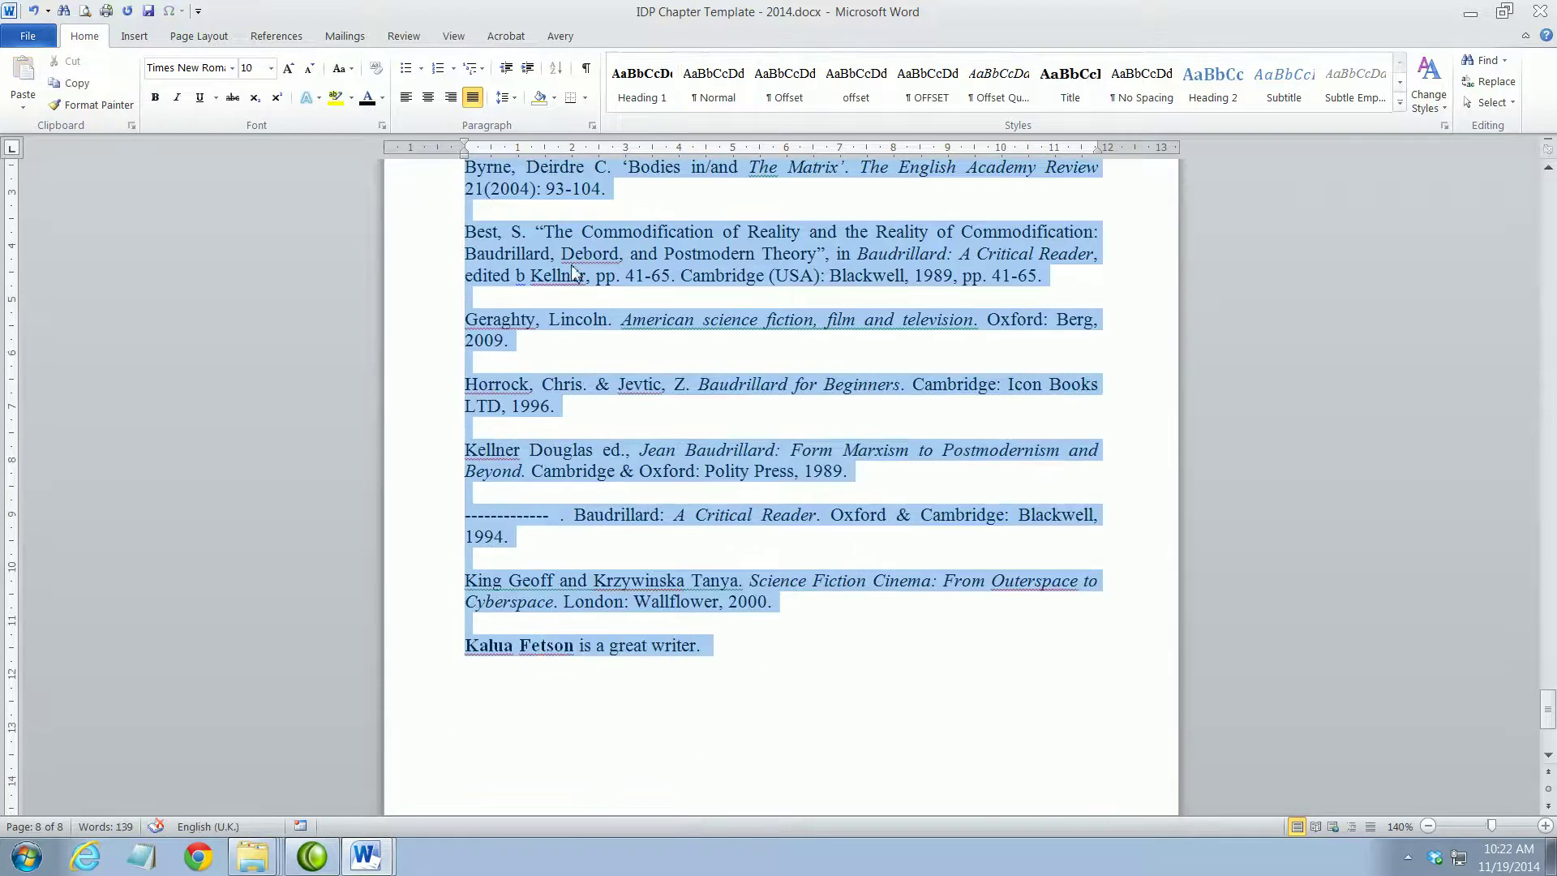
scroll(573, 276, "up", 4)
scroll(565, 369, "down", 1)
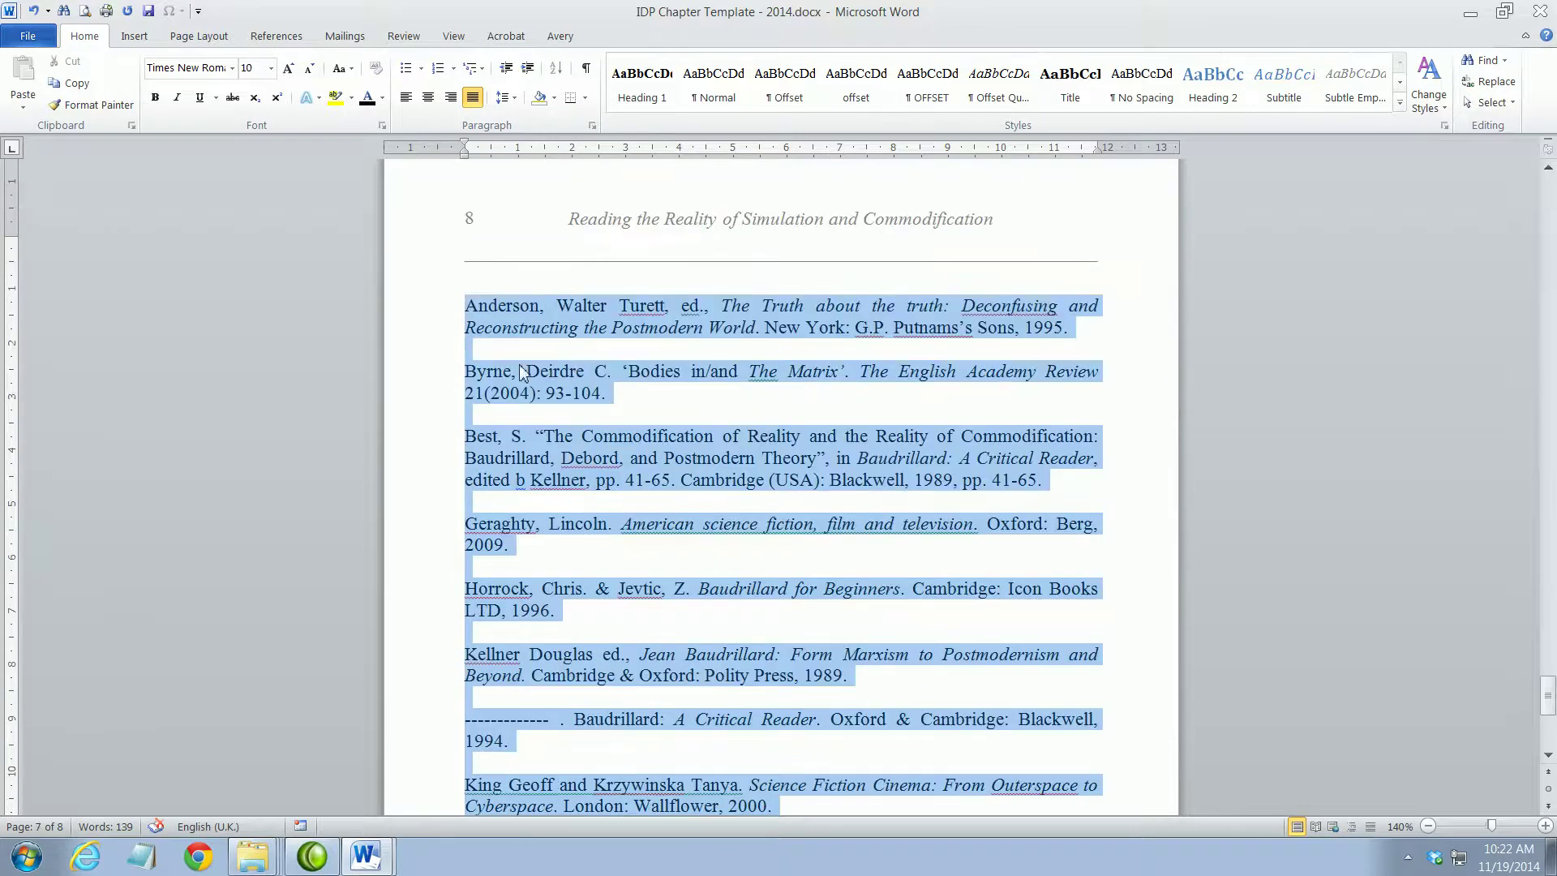
left_click(465, 352)
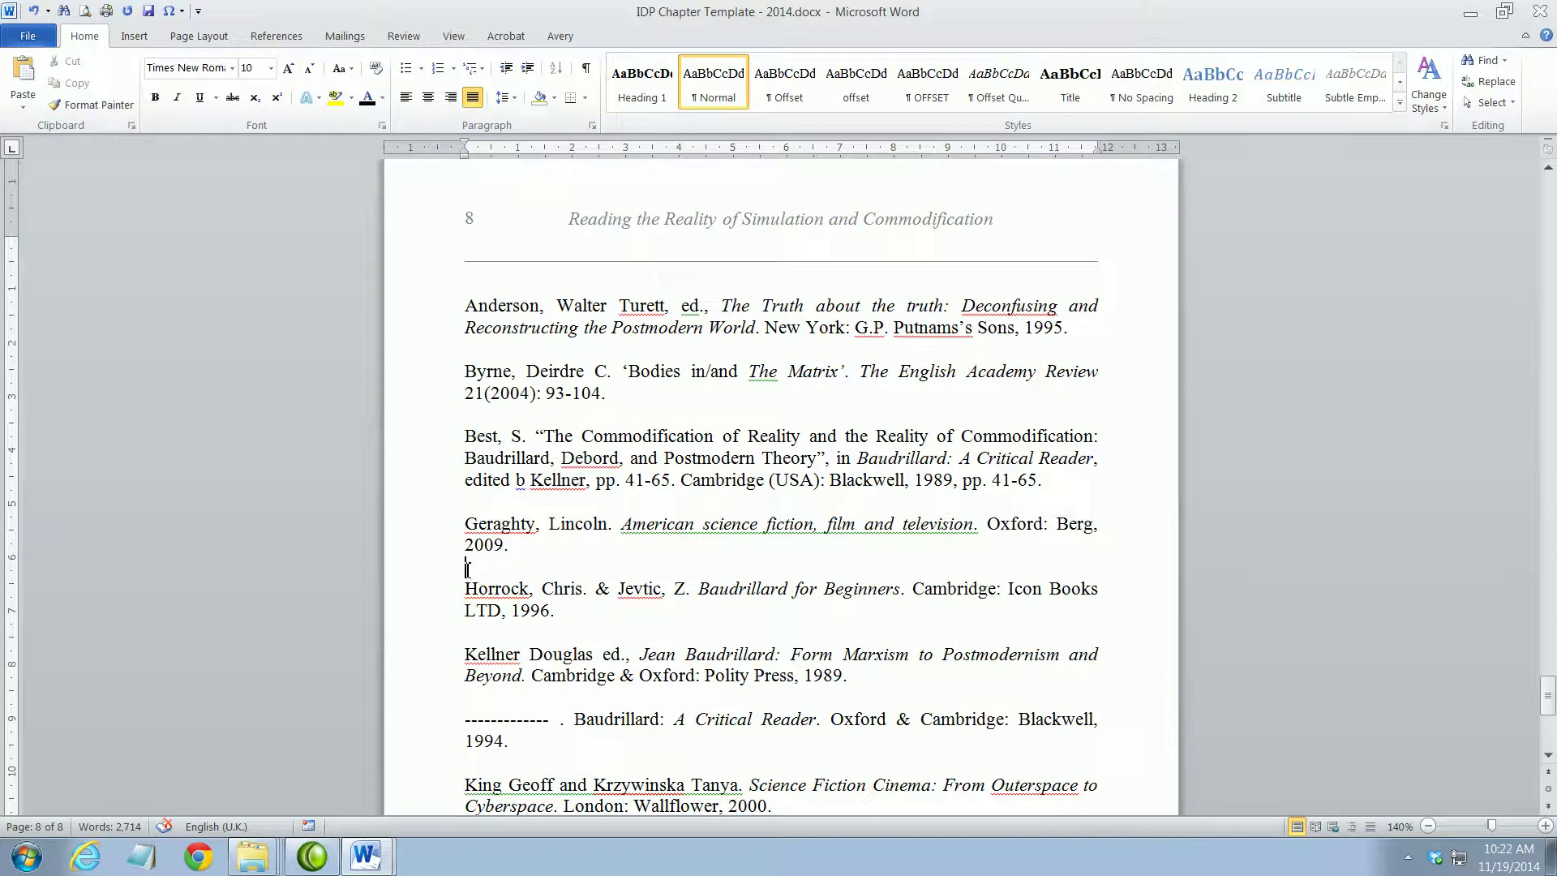
scroll(468, 570, "down", 4)
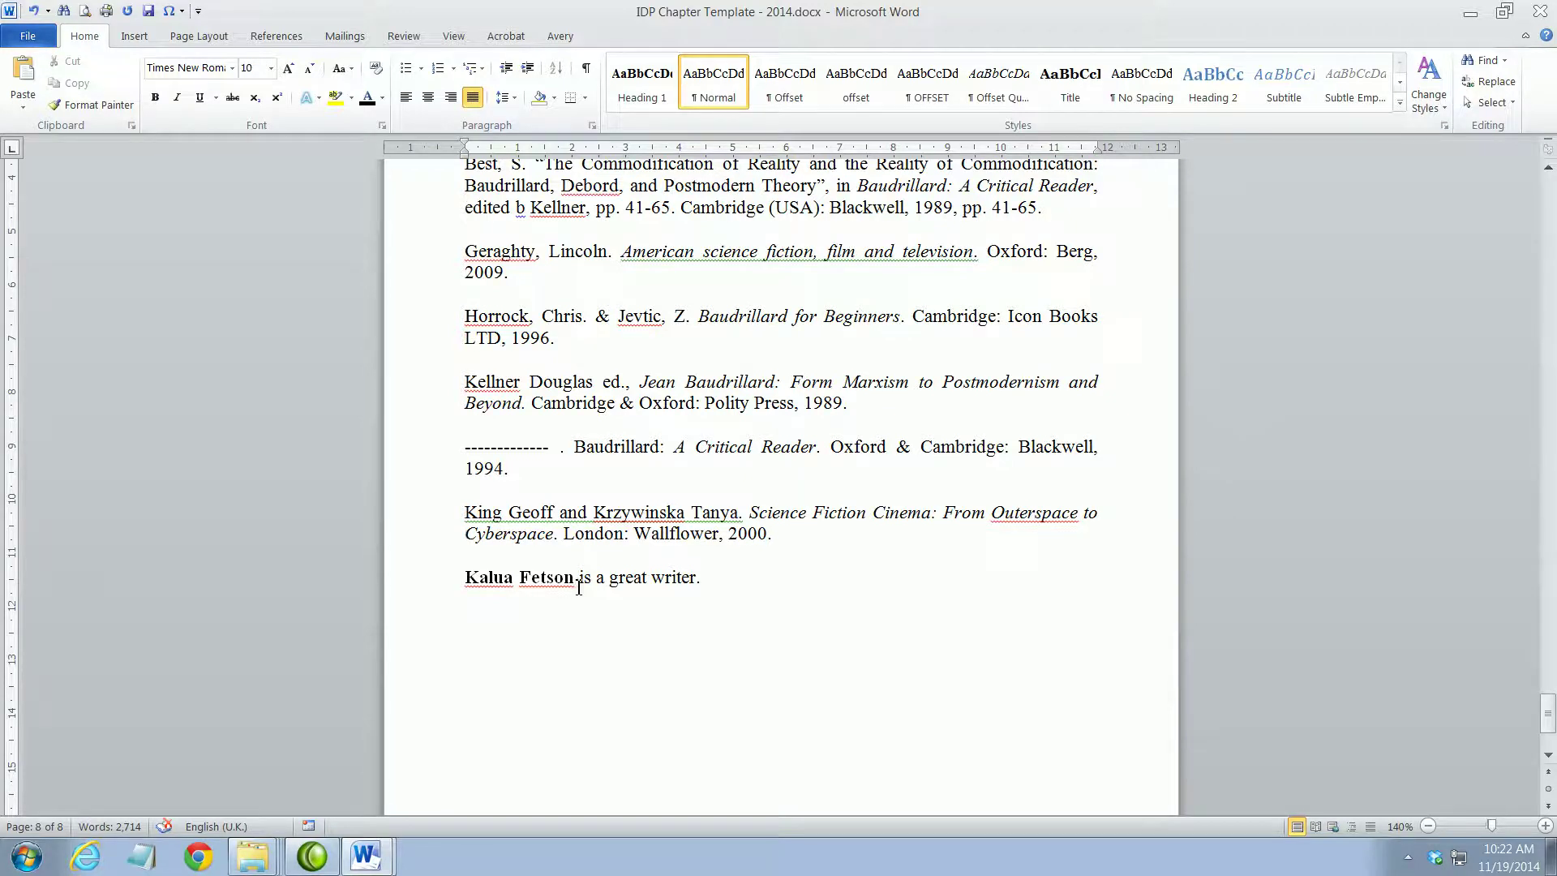
double_click(501, 555)
Step: Check the alignment, indentation and spacing settings of the chapter title and rule in the even-page header on page 2
left_click_drag(1550, 714, 1544, 197)
scroll(854, 487, "down", 15)
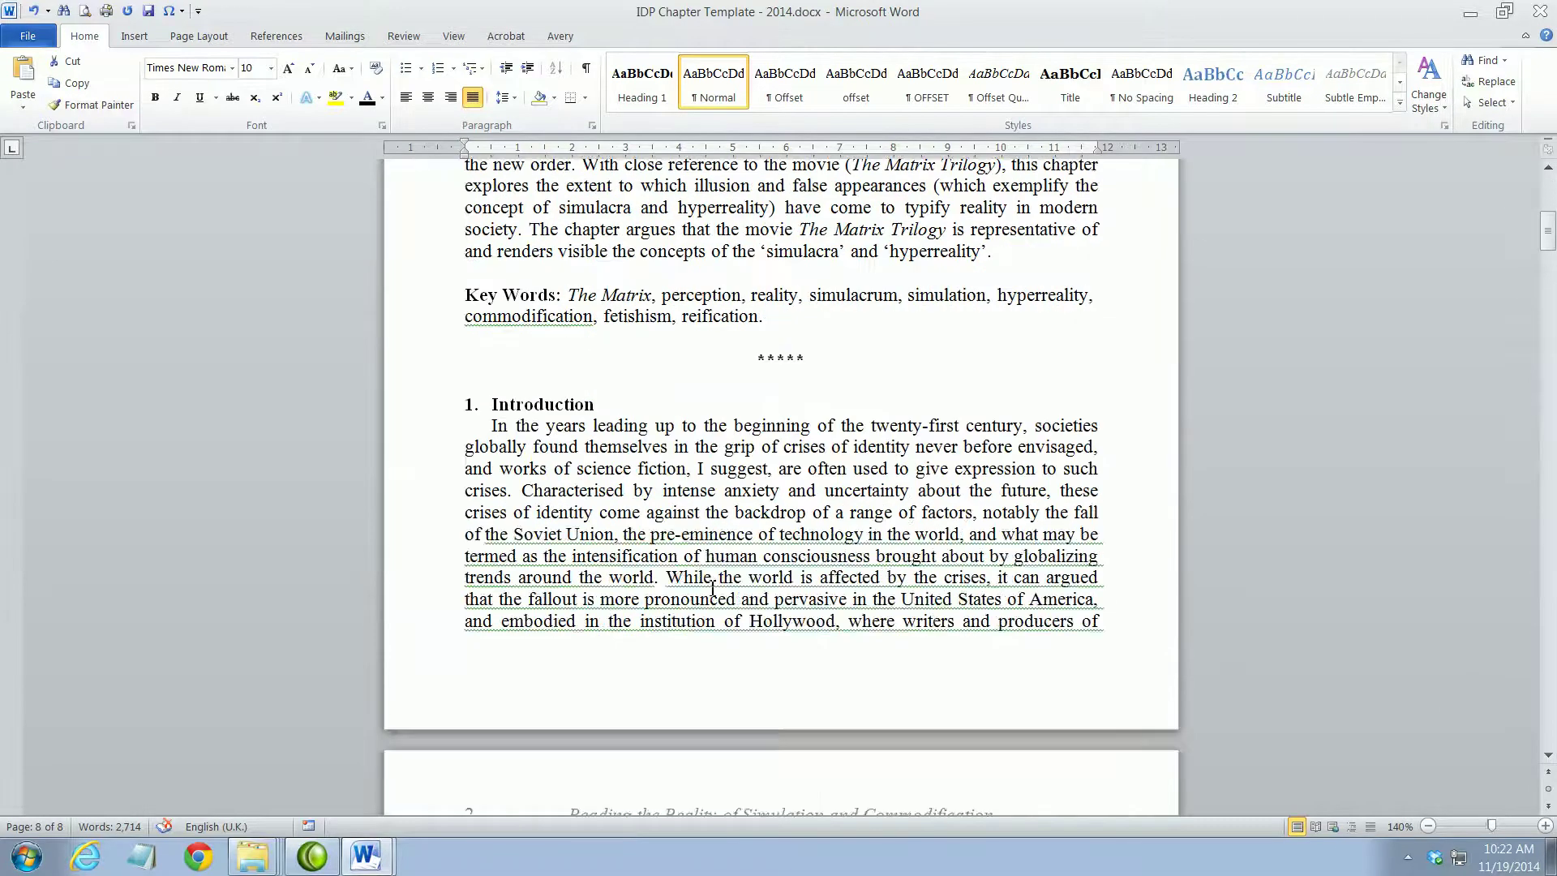
left_click(775, 473)
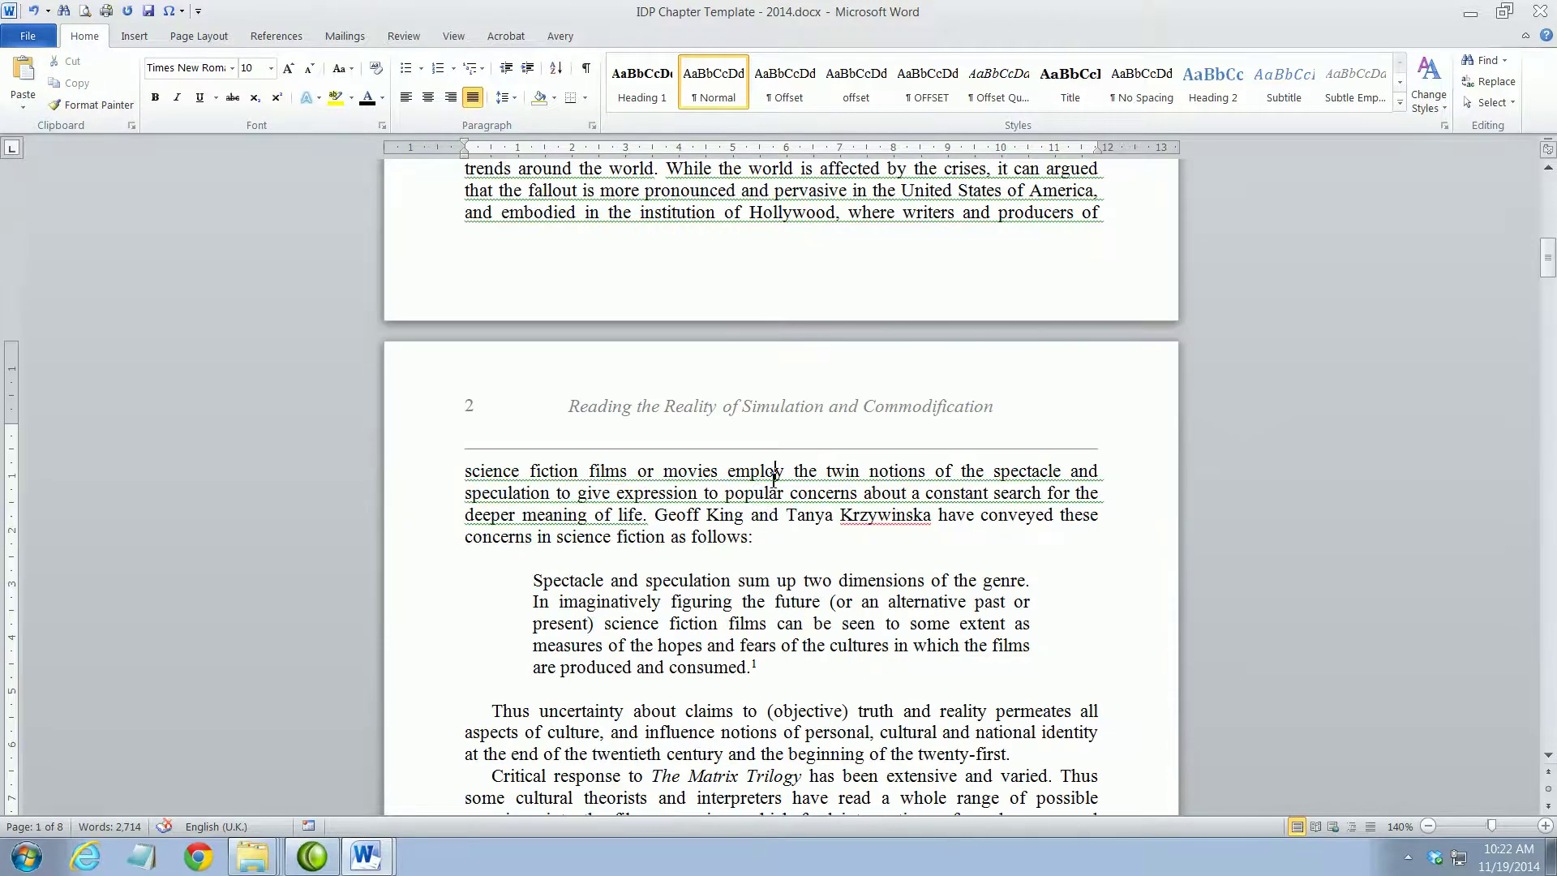
double_click(778, 412)
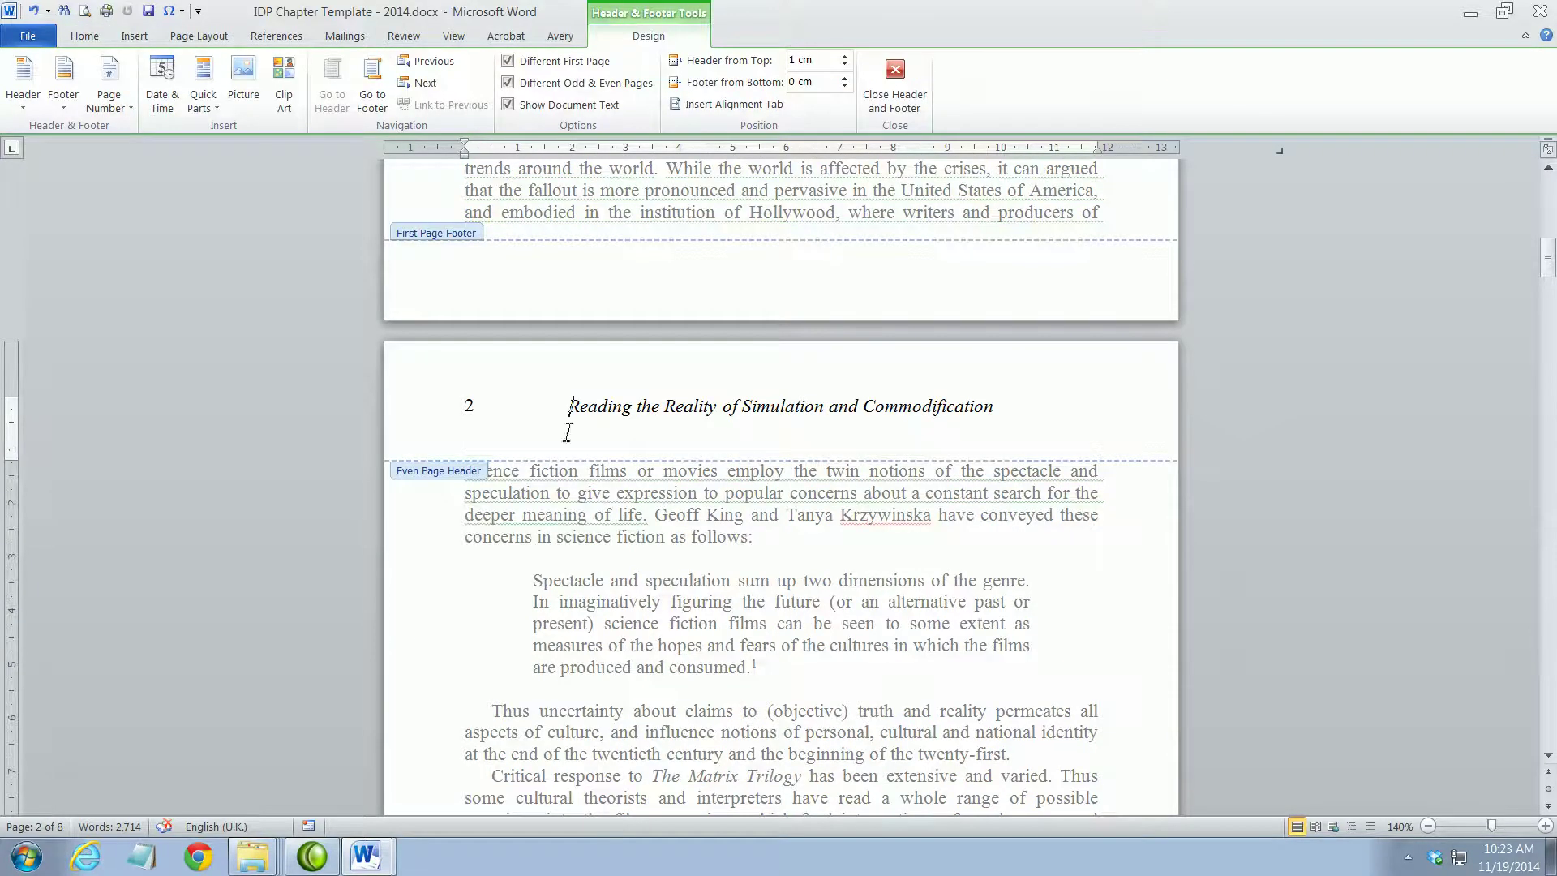
left_click_drag(573, 405, 1118, 461)
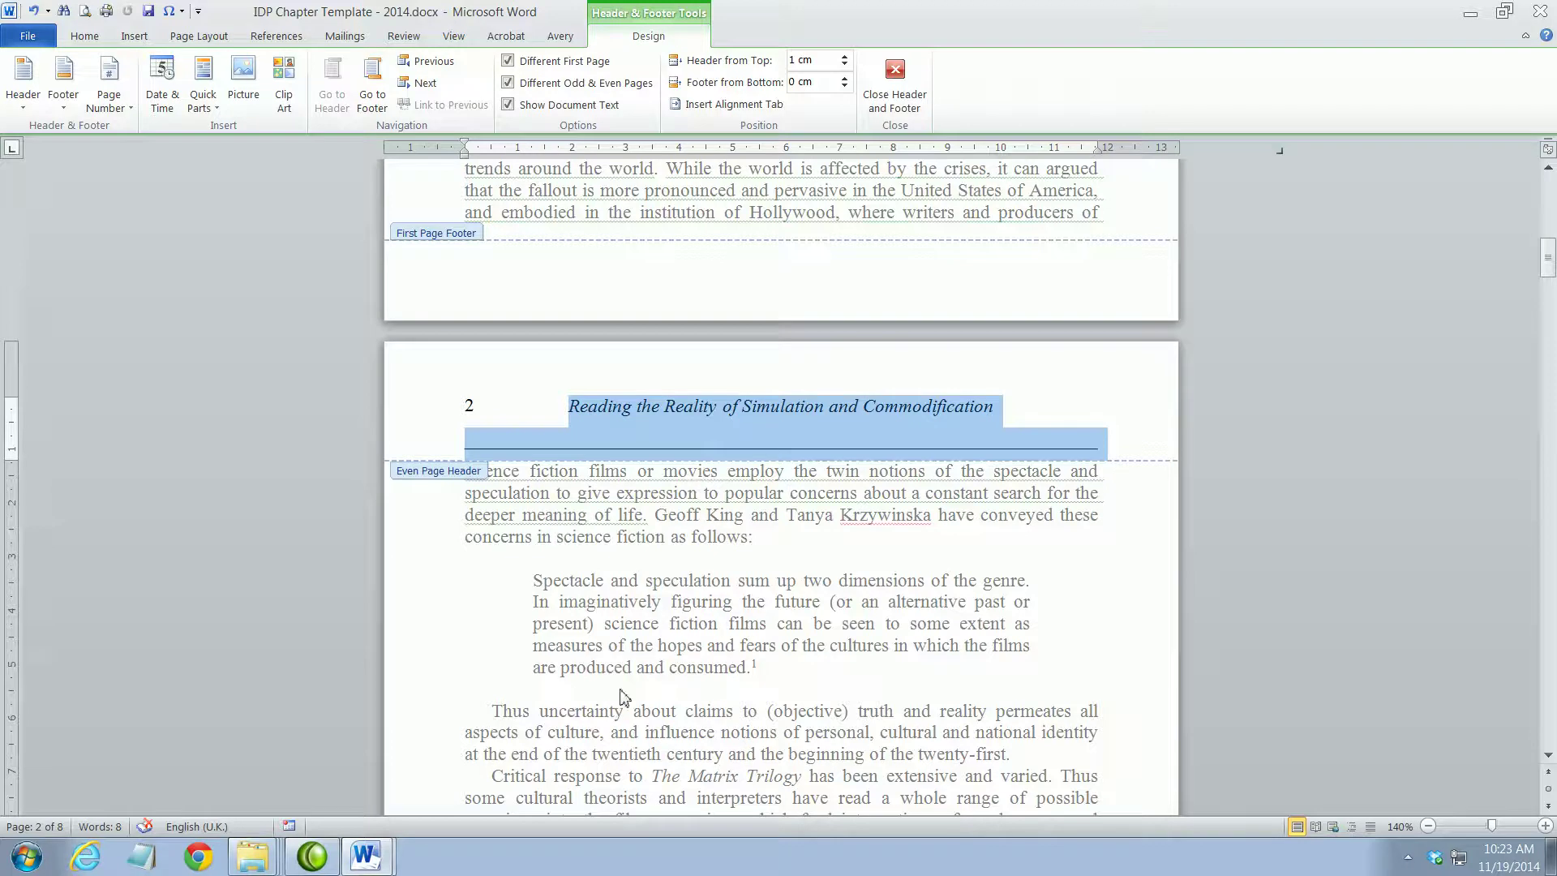
right_click(770, 415)
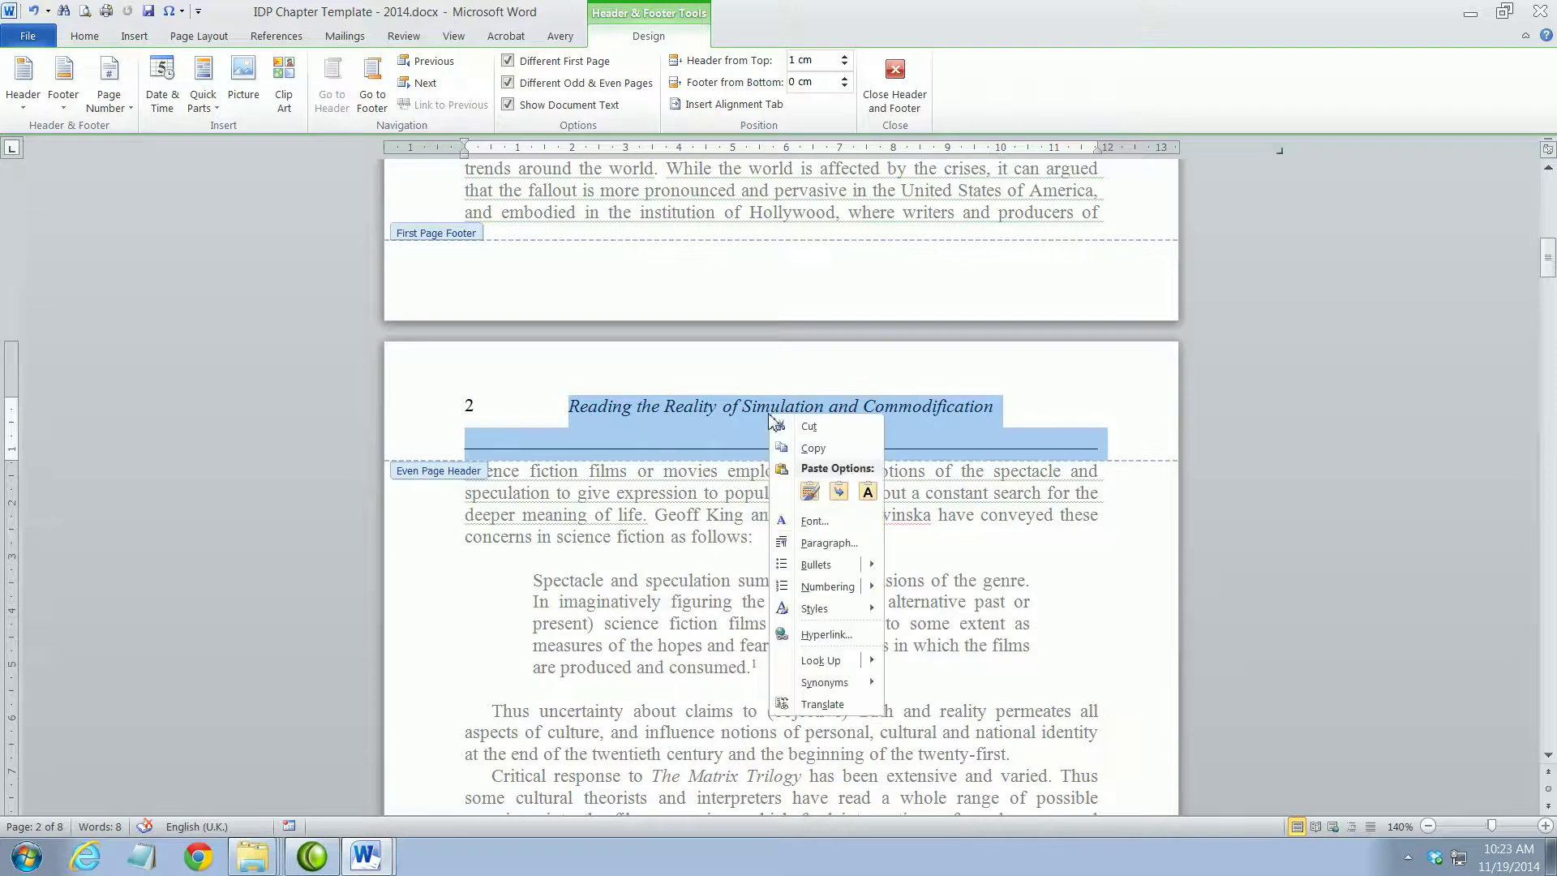
left_click(819, 543)
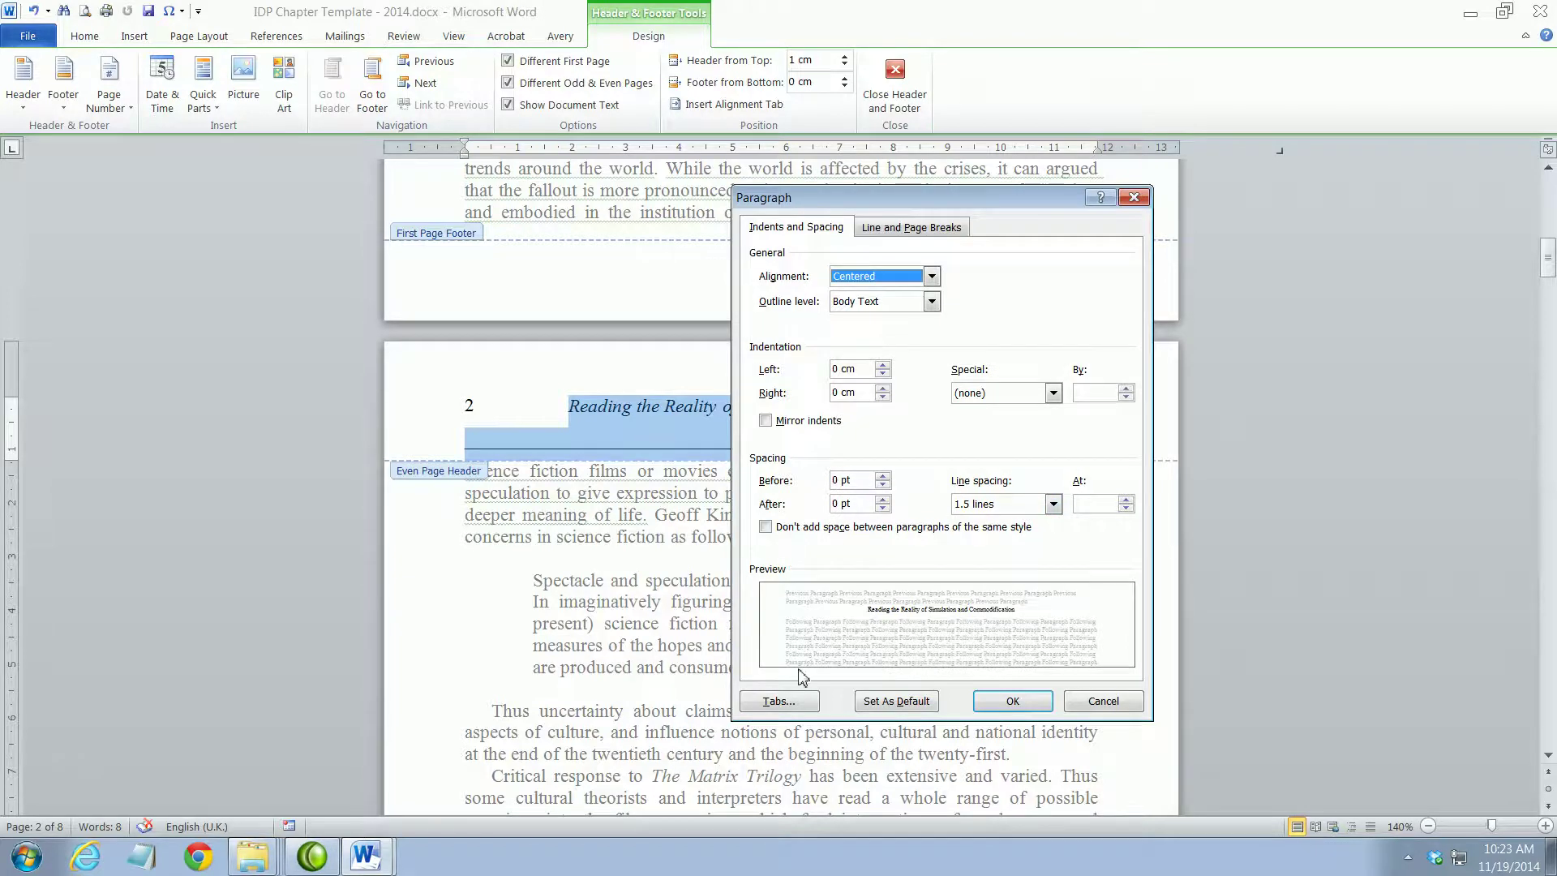
left_click(1006, 702)
Step: Check the alignment, indentation and spacing settings of the author's name and rule in the odd-page header on page 3
scroll(730, 730, "down", 15)
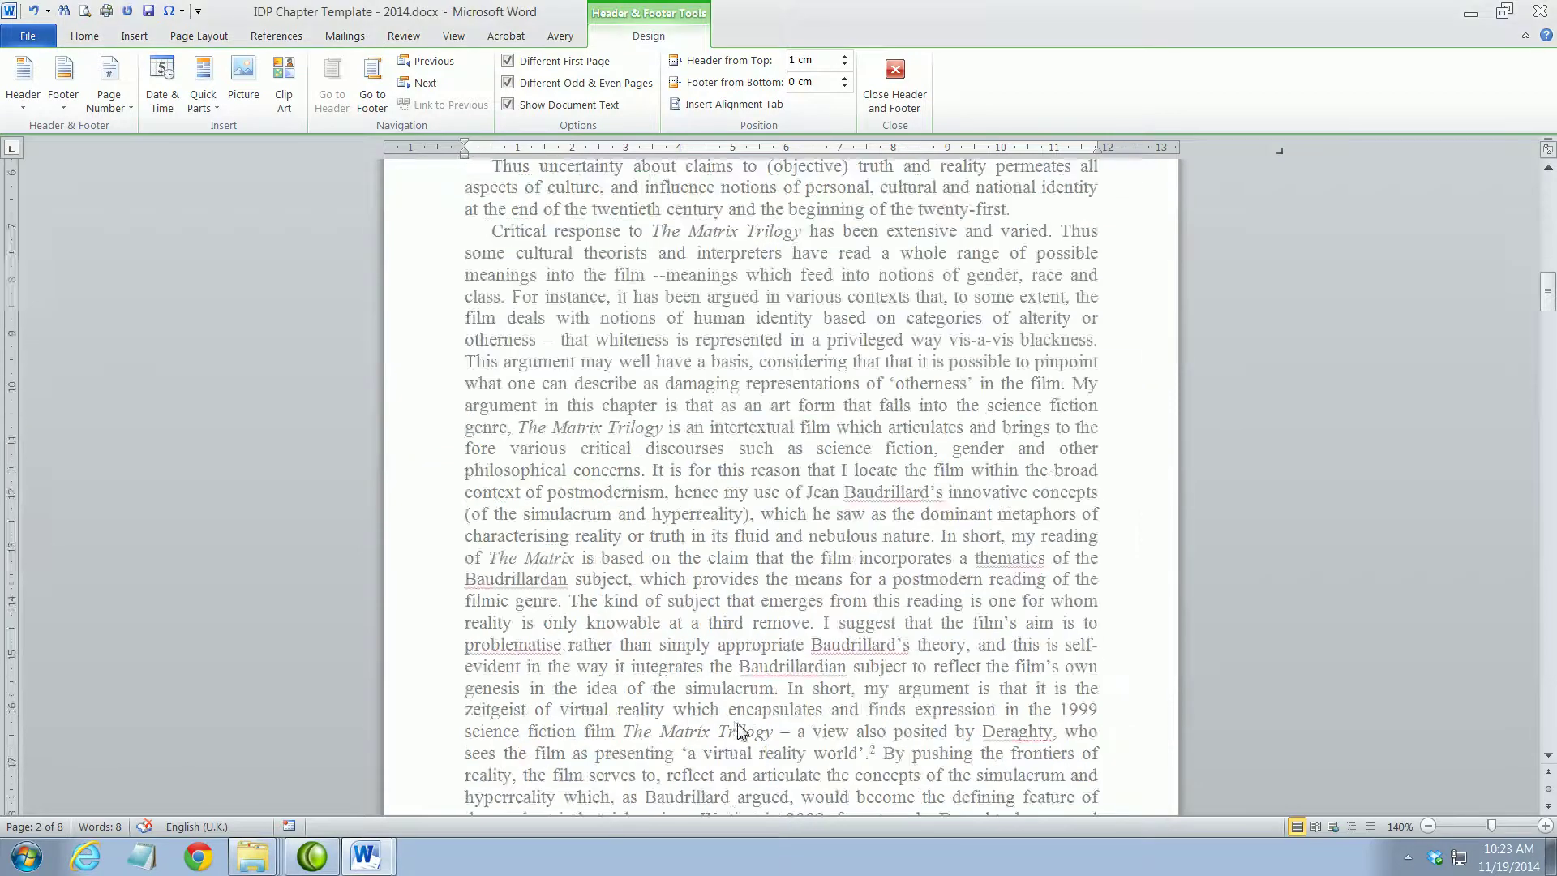
scroll(714, 724, "down", 7)
scroll(698, 722, "up", 4)
left_click_drag(730, 328, 1106, 373)
right_click(765, 341)
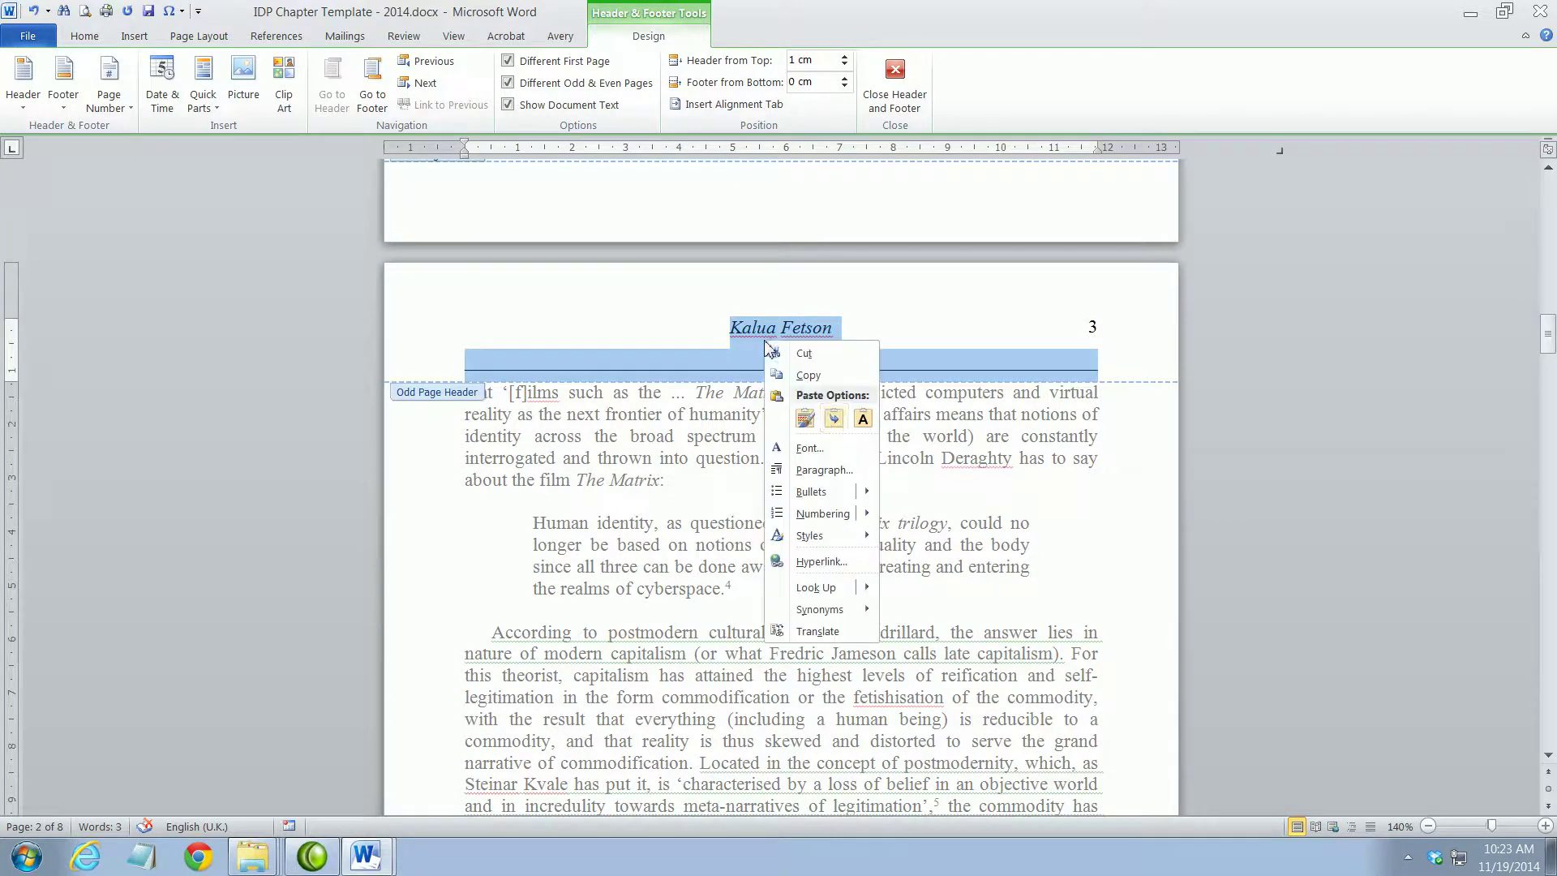
left_click(831, 470)
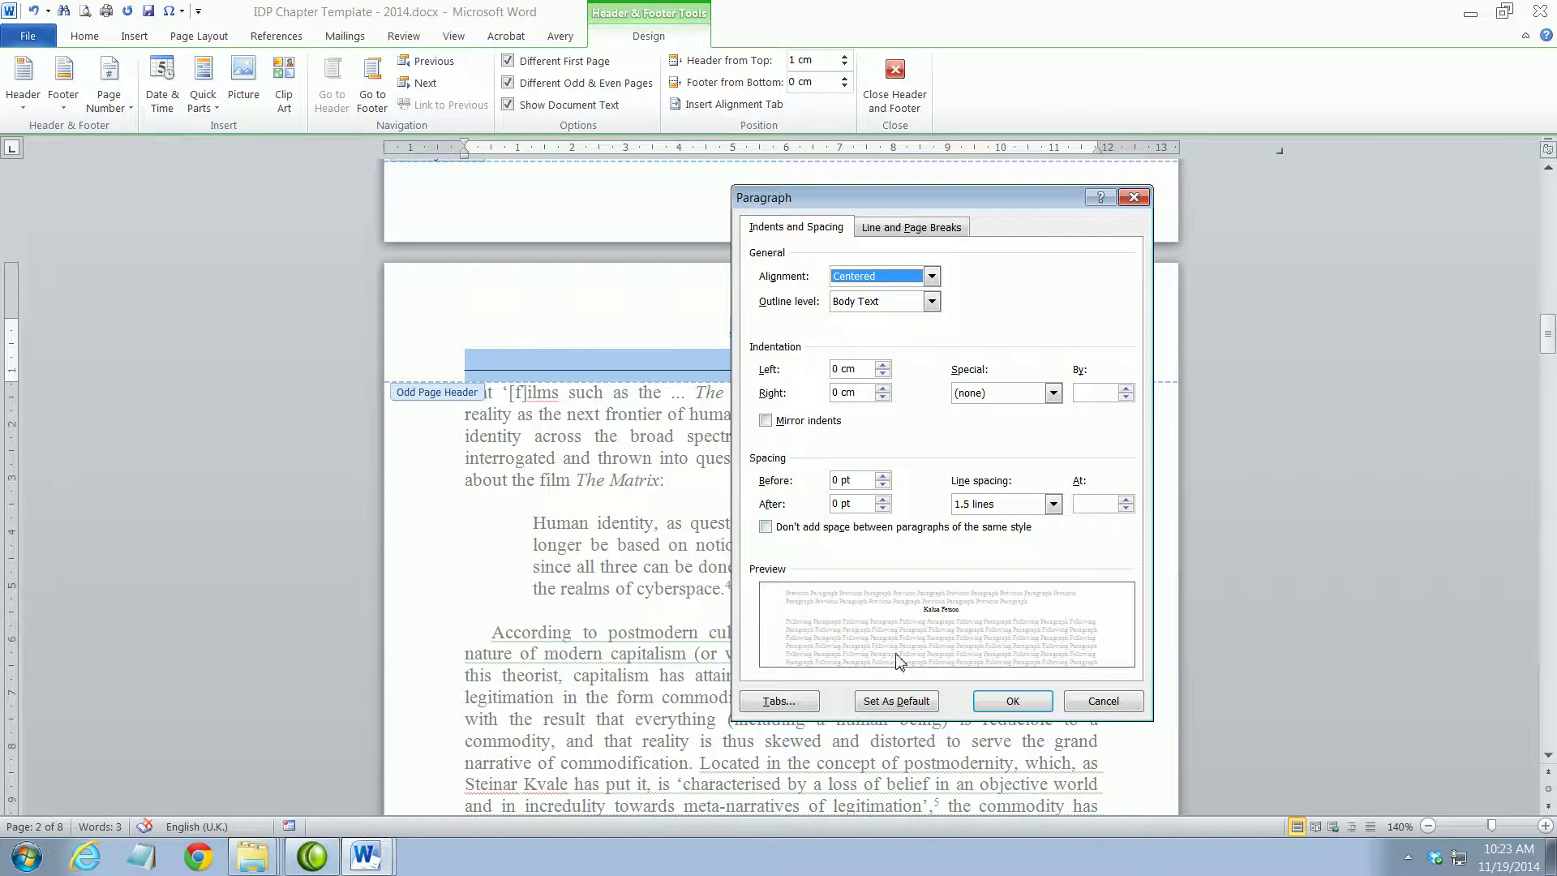
left_click(1016, 702)
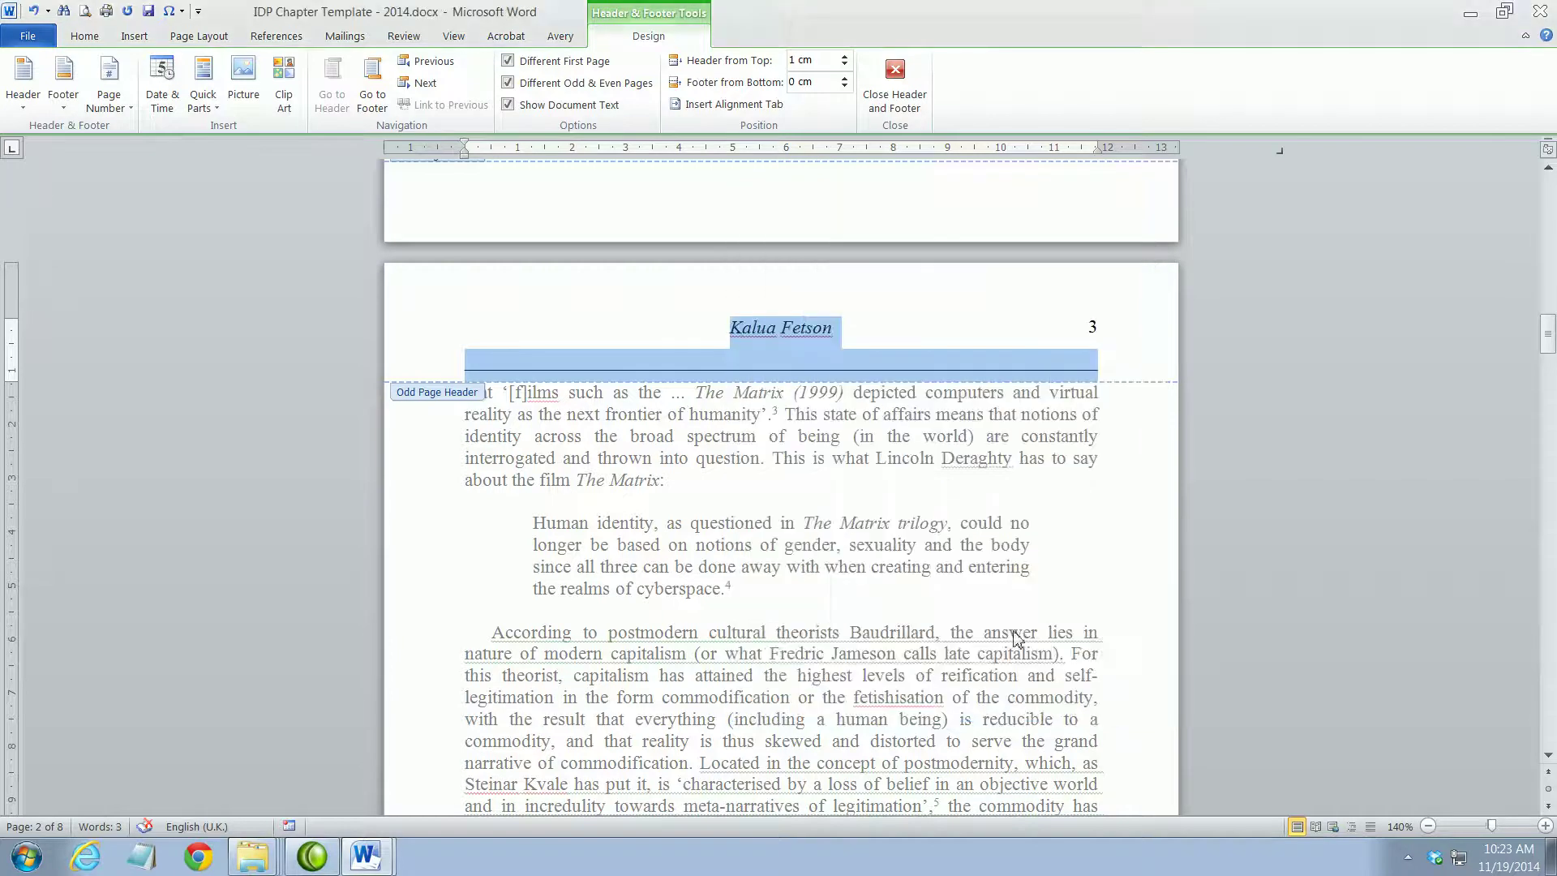
left_click(1019, 363)
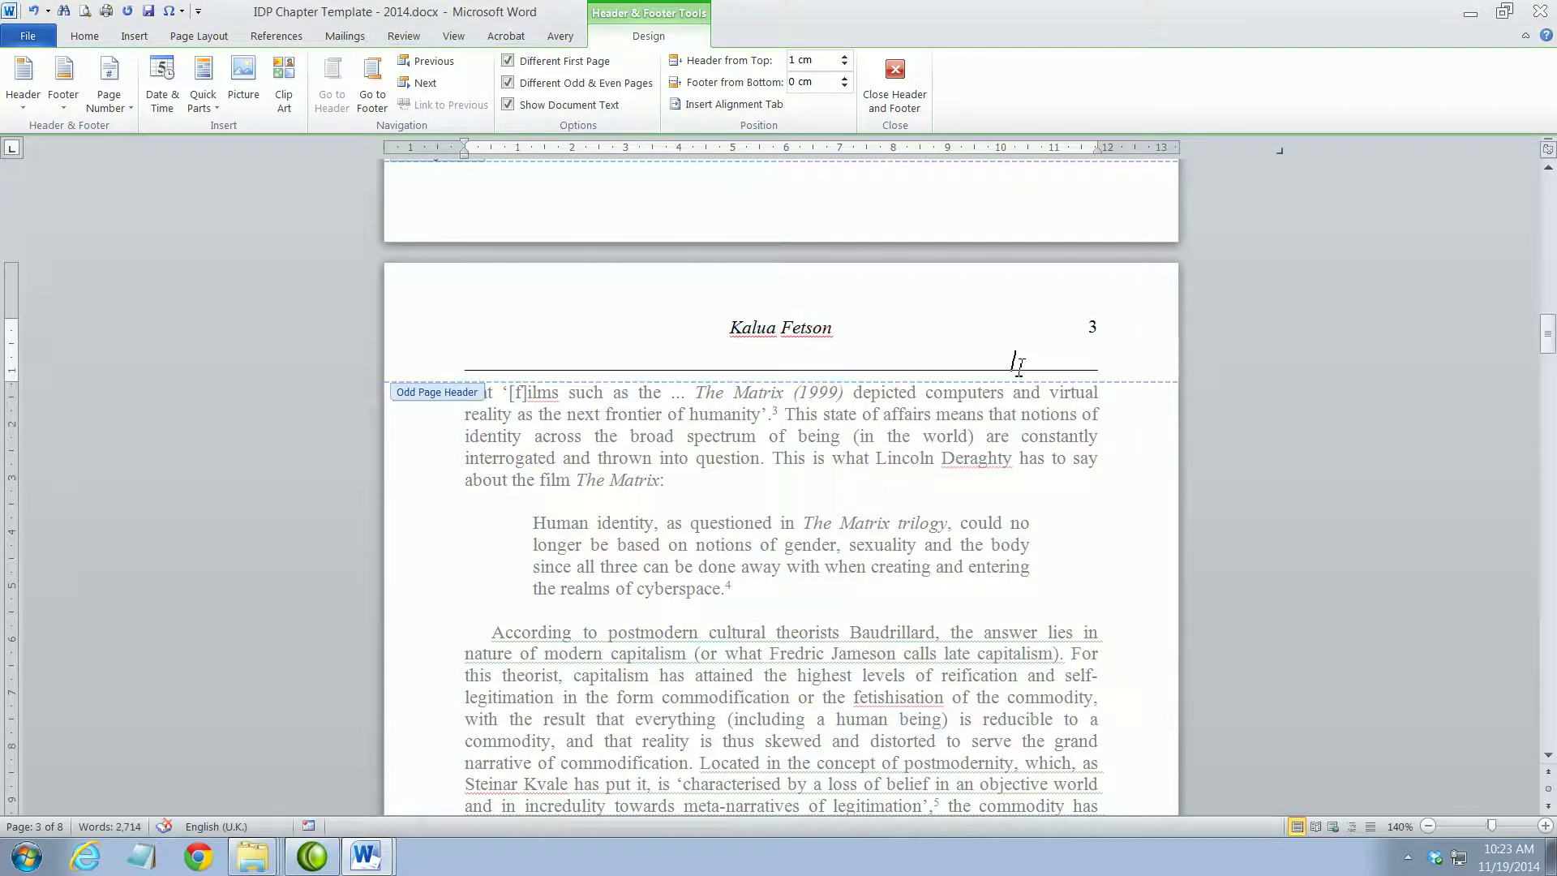
Step: Examine the page number in the page 3 header, close header editing and return to the body text on page 1
left_click(1093, 327)
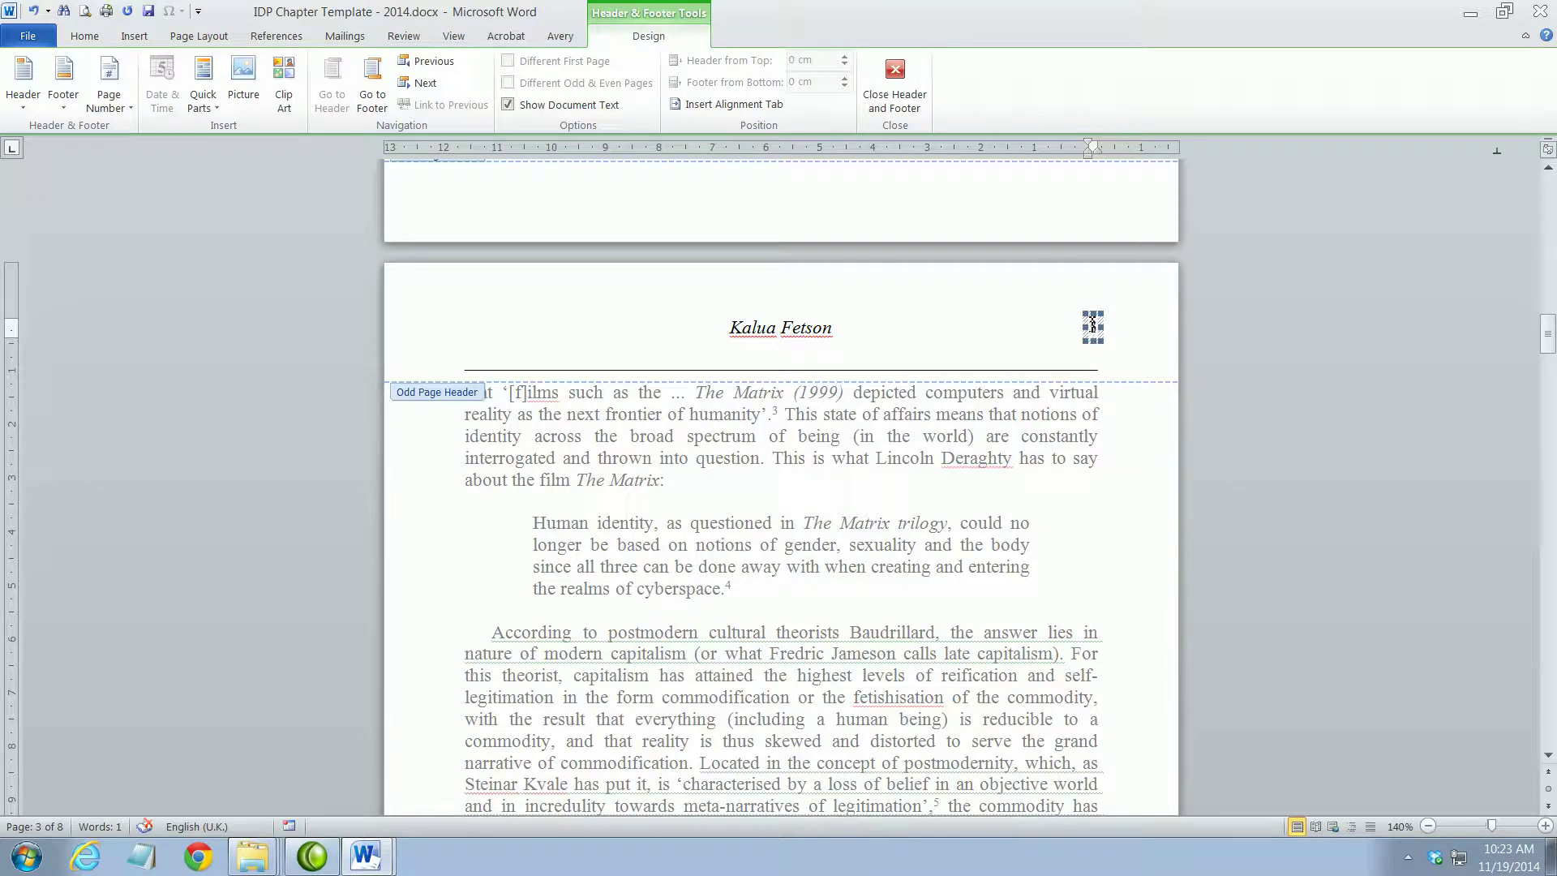
double_click(767, 542)
scroll(796, 686, "up", 15)
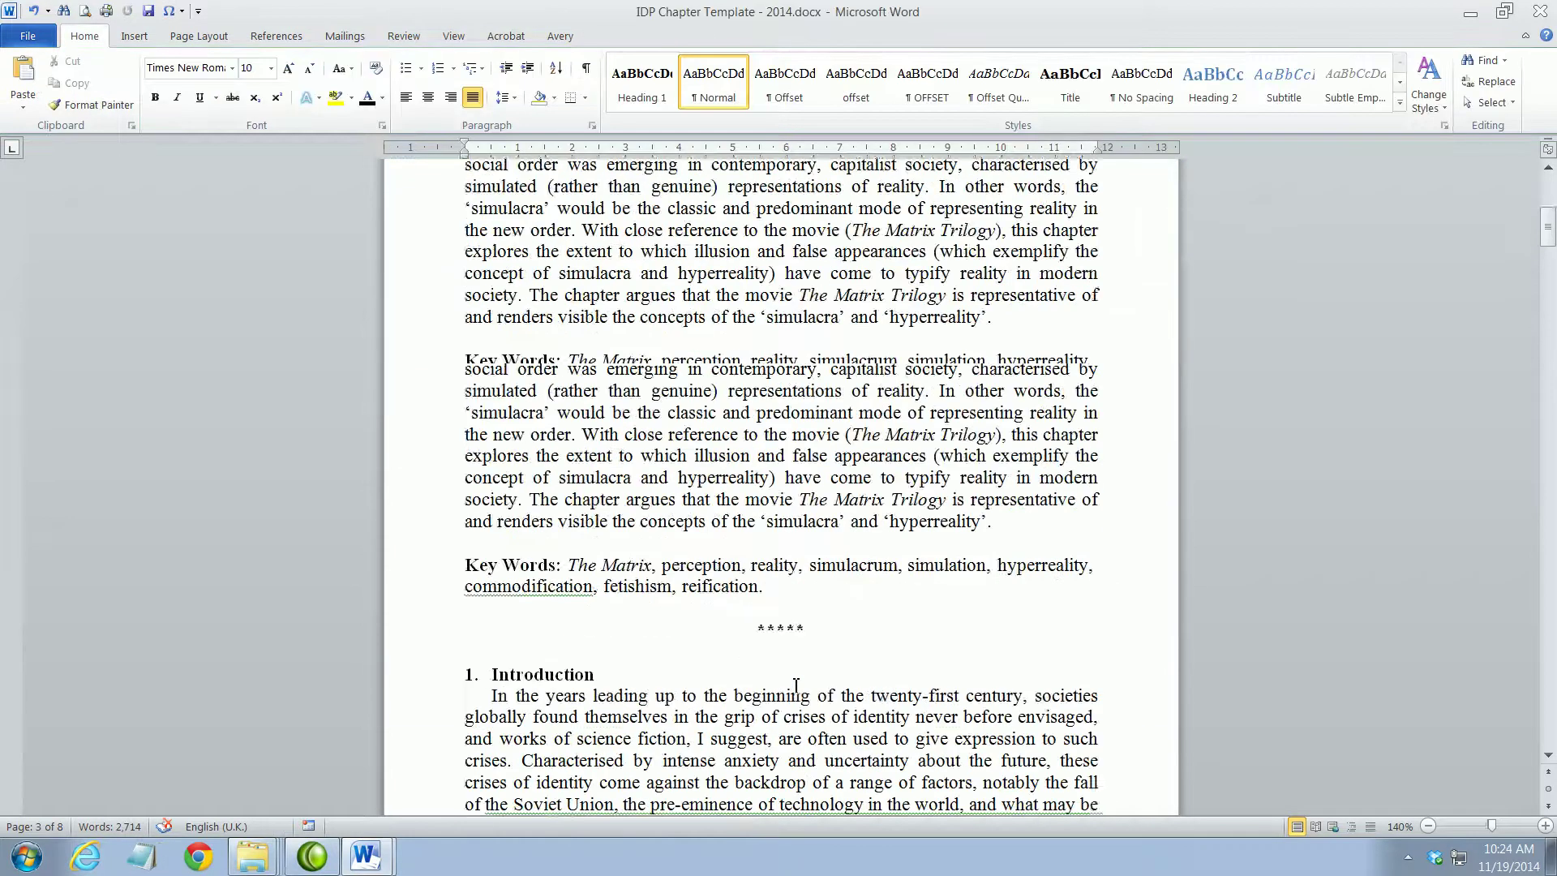